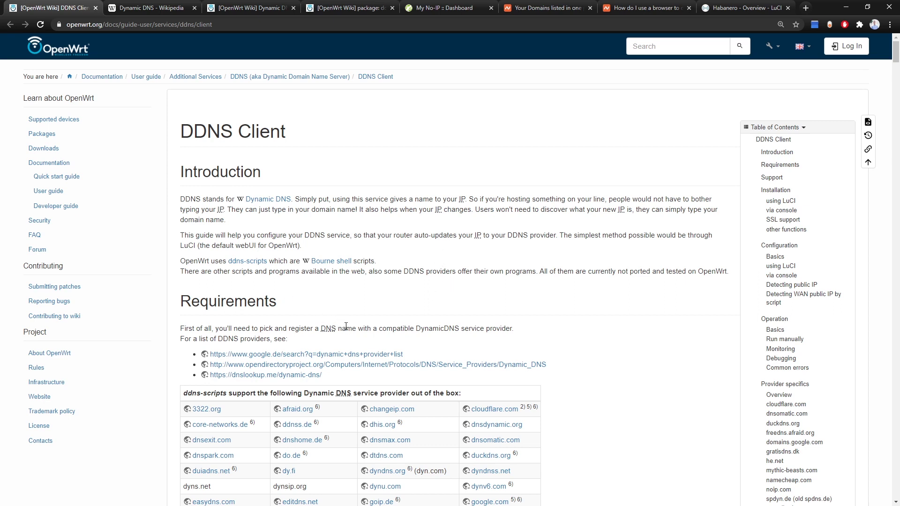
- Scroll through the DDNS Client wiki's supported provider table, then switch to the No-IP dashboard
{"action": "scroll", "coordinate": [411, 329], "scroll_direction": "down", "scroll_amount": 2}
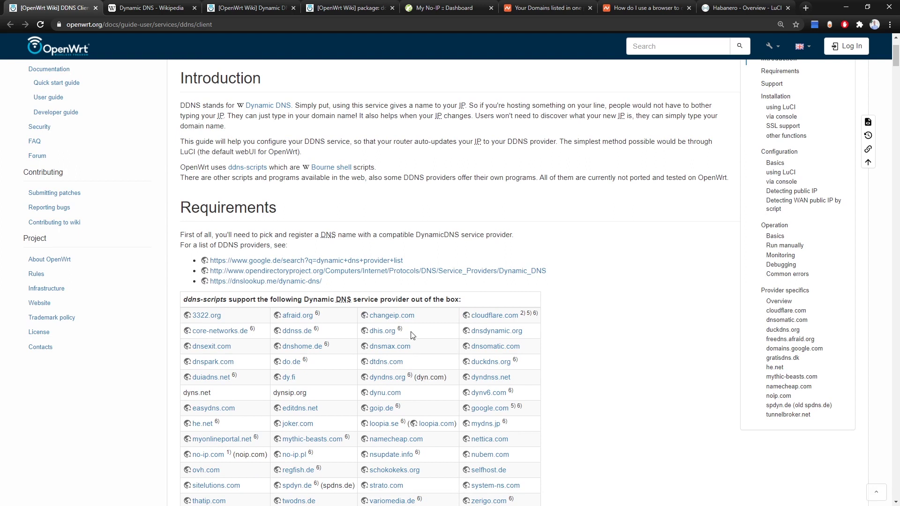
{"action": "scroll", "coordinate": [335, 395], "scroll_direction": "down", "scroll_amount": 1}
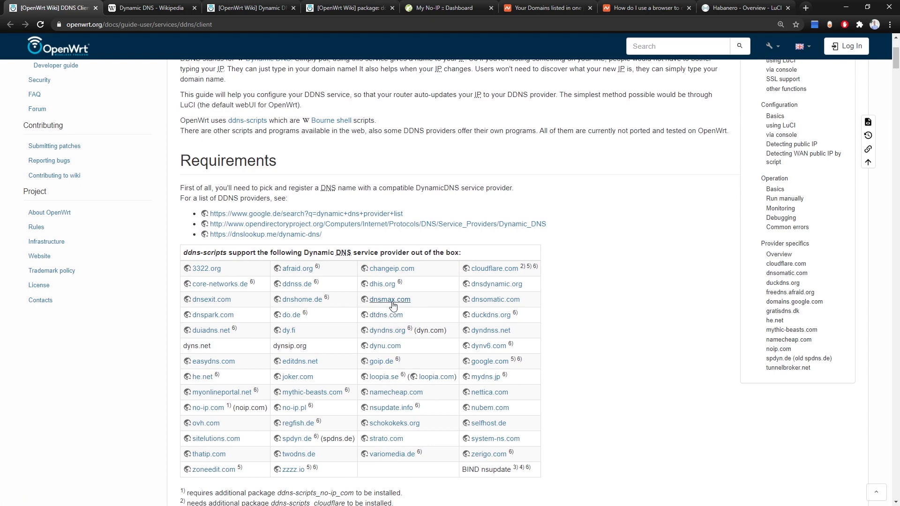
{"action": "key", "text": "ctrl+5"}
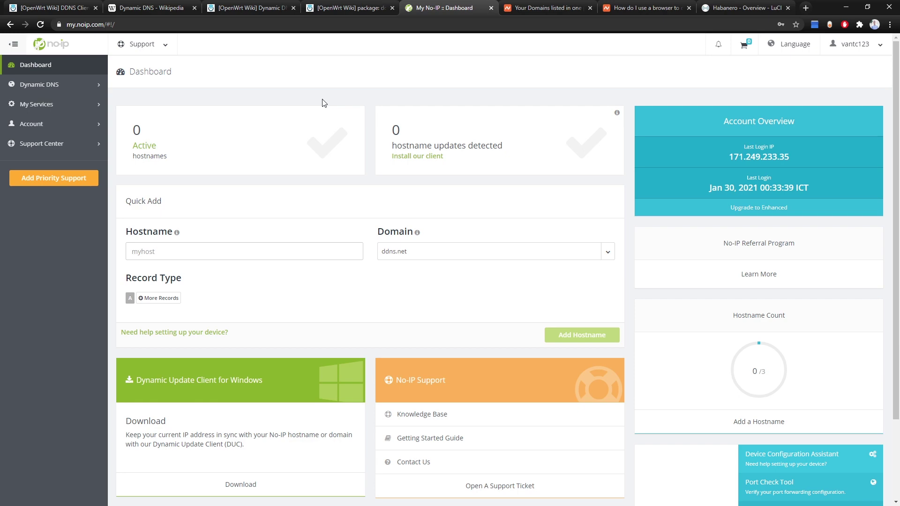
- Switch to Namecheap's article on updating a host's IP through a dynamic DNS URL
{"action": "left_click", "coordinate": [640, 8]}
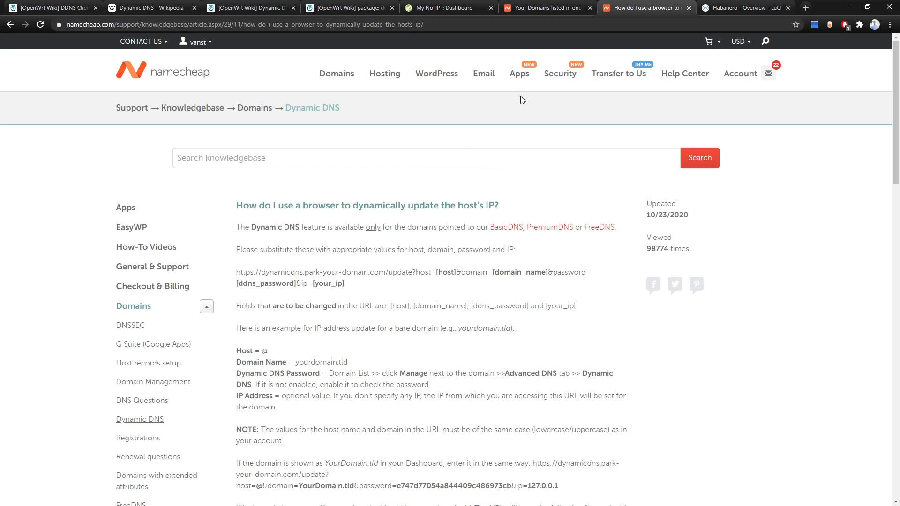
- Switch to the 'Habanero - Overview - LuCI' router status tab
{"action": "left_click", "coordinate": [734, 8]}
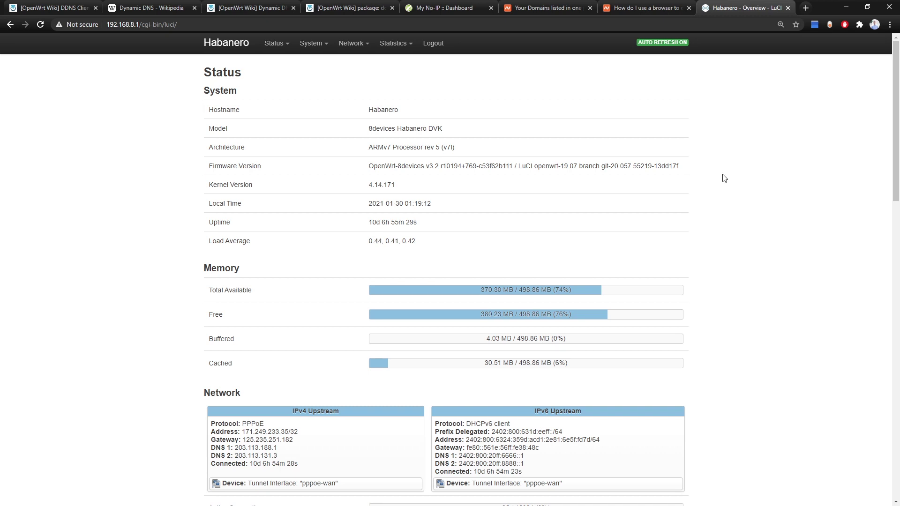
- Update the opkg package lists from the System > Software page
{"action": "mouse_move", "coordinate": [313, 47]}
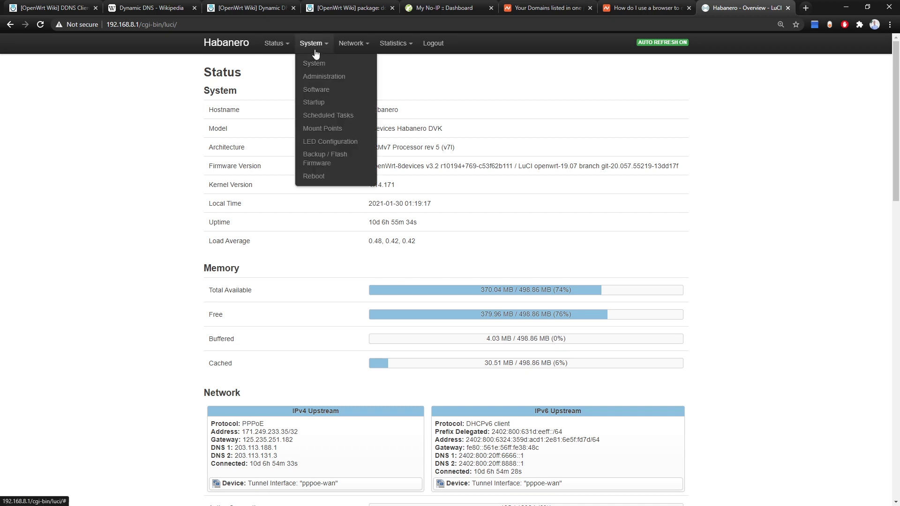
{"action": "left_click", "coordinate": [330, 92]}
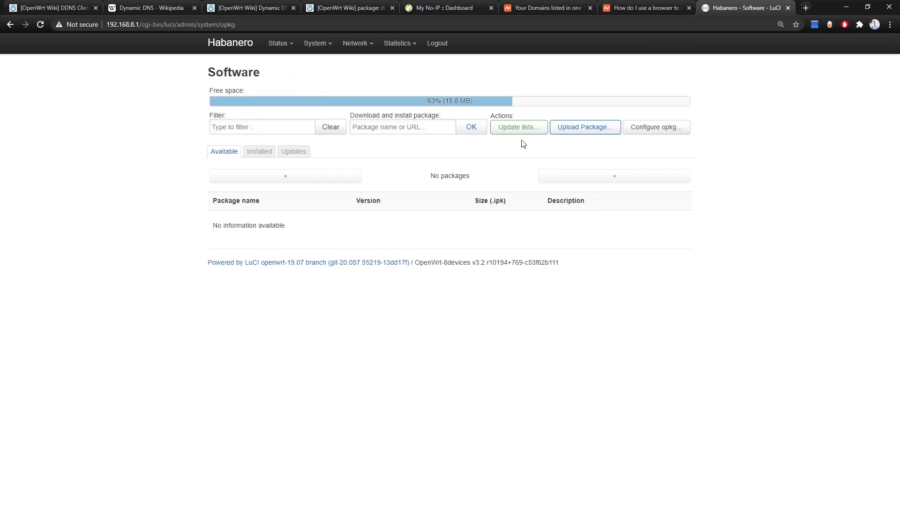
{"action": "left_click", "coordinate": [527, 131]}
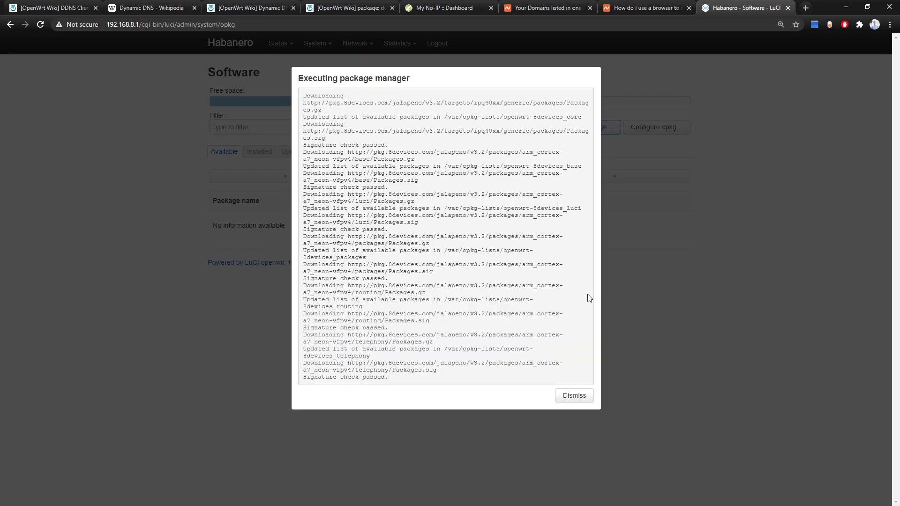
{"action": "left_click", "coordinate": [580, 398]}
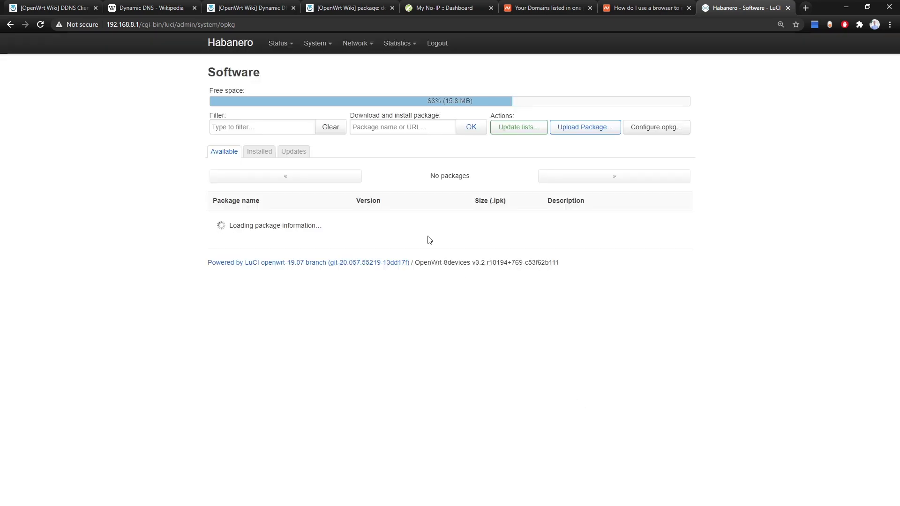
- Filter the package list for 'ddns' and install ddns-scripts 2.7.8-12
{"action": "left_click", "coordinate": [255, 124]}
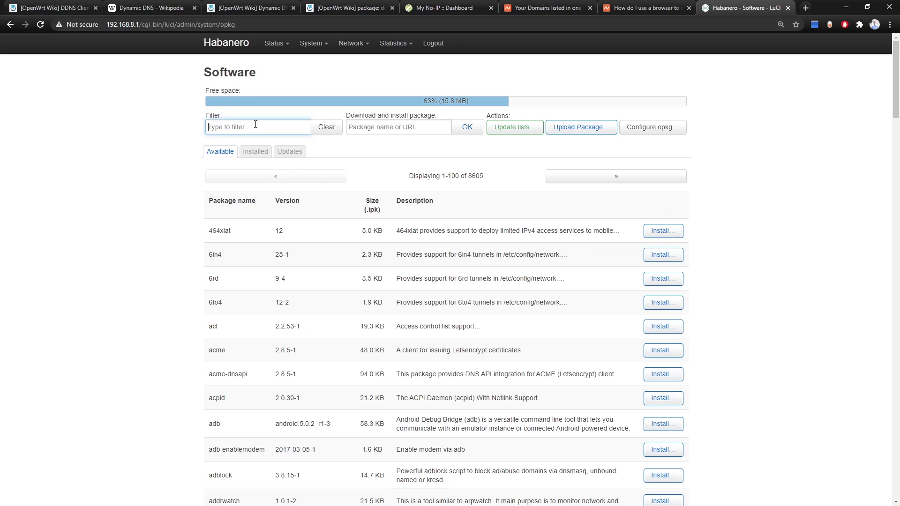
{"action": "type", "text": "ddns"}
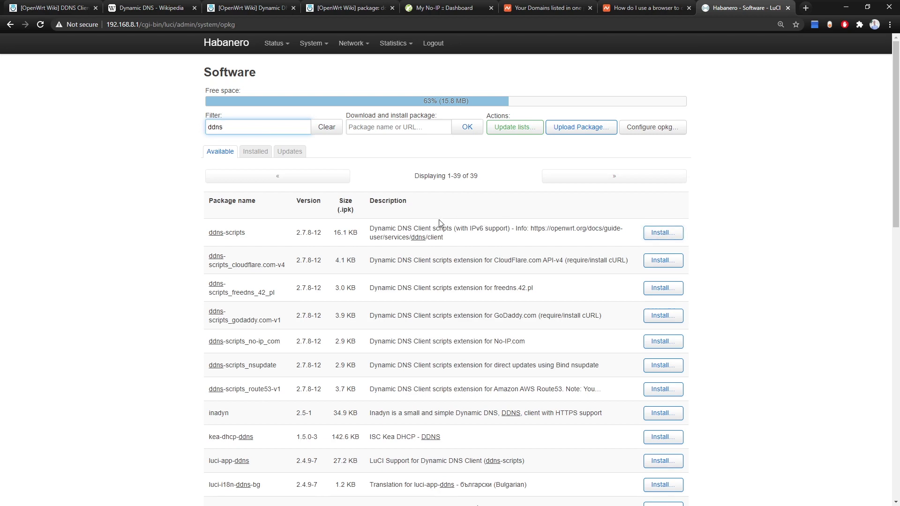
{"action": "left_click", "coordinate": [665, 235]}
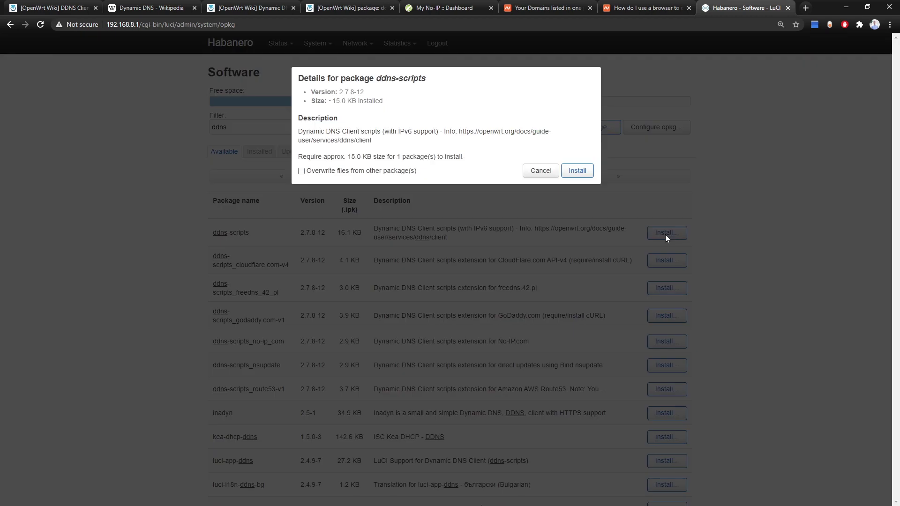
{"action": "left_click", "coordinate": [577, 171]}
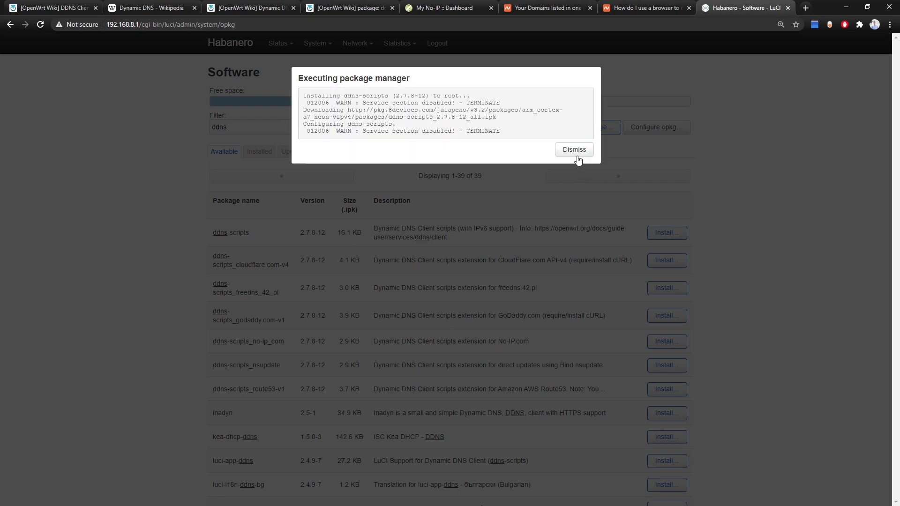
{"action": "left_click", "coordinate": [575, 152]}
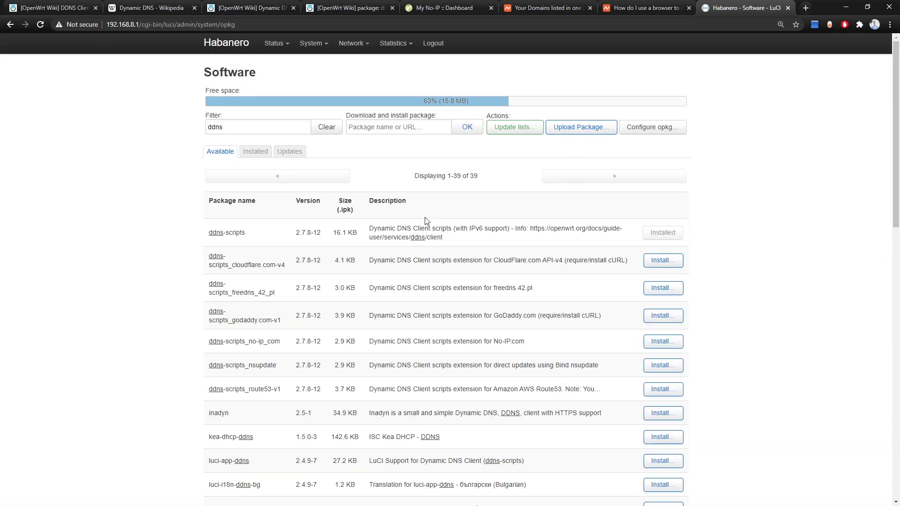
- Install the luci-app-ddns 2.4.9-7 package with its luci-lib-ipkg dependency
{"action": "scroll", "coordinate": [497, 257], "scroll_direction": "down", "scroll_amount": 3}
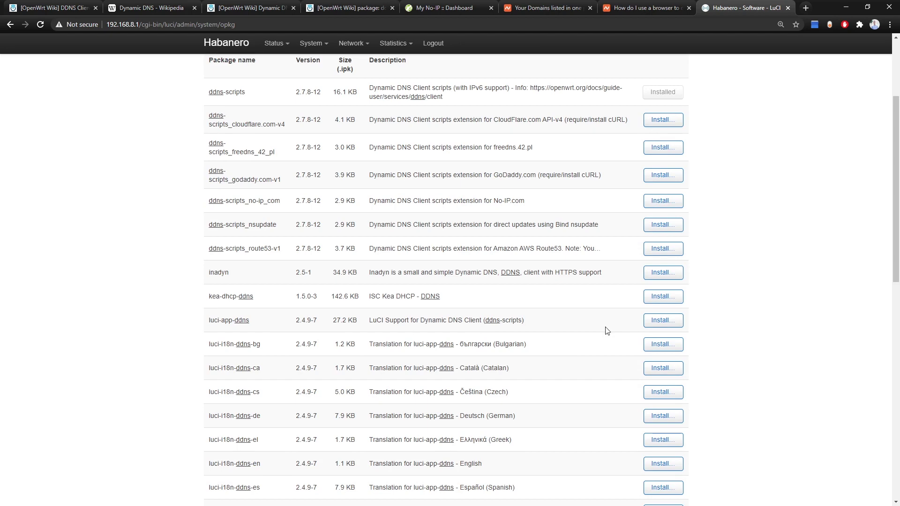
{"action": "left_click", "coordinate": [665, 323]}
{"action": "left_click", "coordinate": [576, 442]}
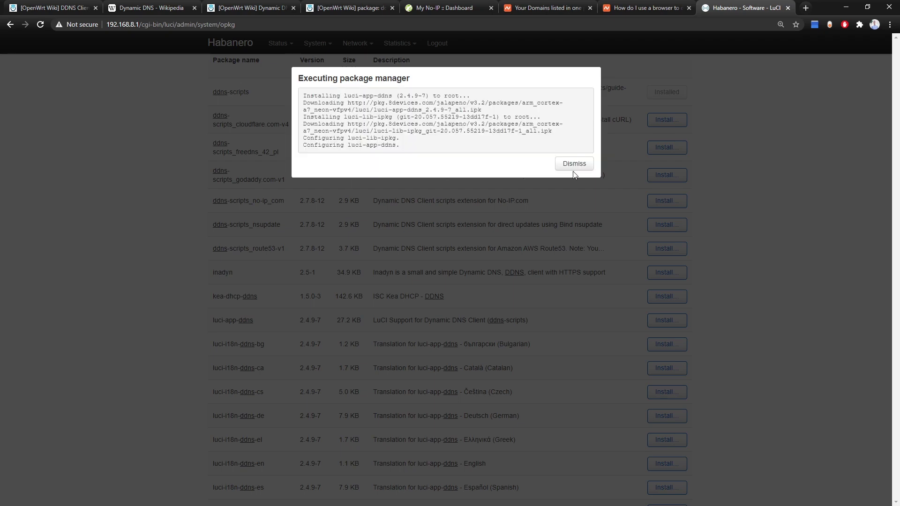
{"action": "left_click", "coordinate": [570, 162]}
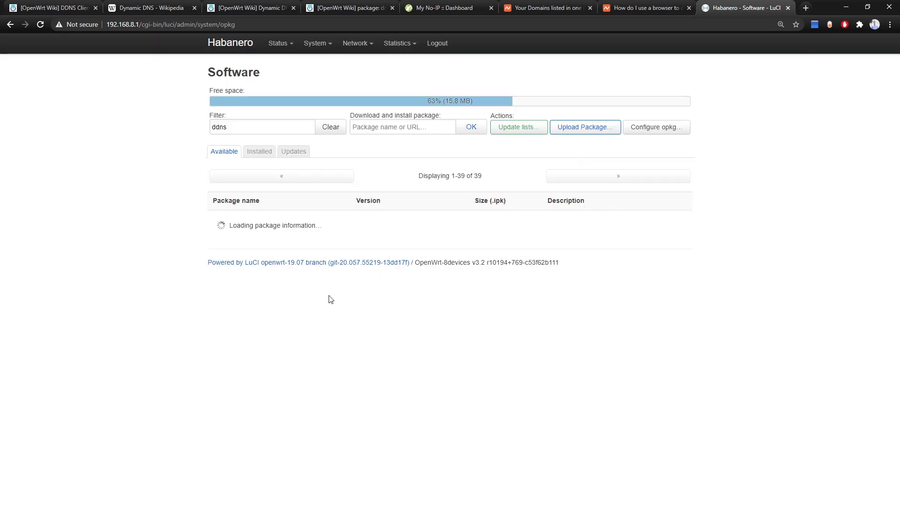
- Install the ddns-scripts_no-ip_com 2.7.8-12 package and dismiss its installation log
{"action": "scroll", "coordinate": [355, 300], "scroll_direction": "down", "scroll_amount": 5}
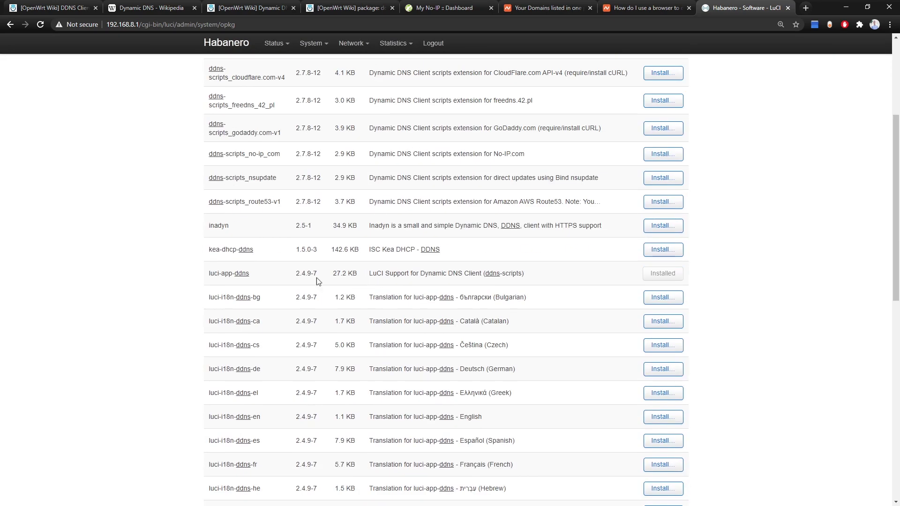
{"action": "left_click_drag", "start_coordinate": [271, 280], "coordinate": [209, 278]}
{"action": "scroll", "coordinate": [288, 281], "scroll_direction": "up", "scroll_amount": 4}
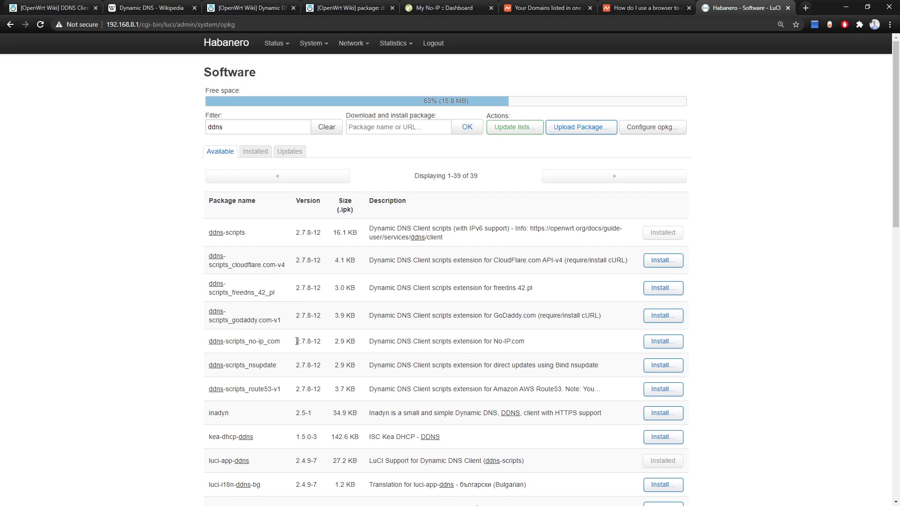
{"action": "left_click", "coordinate": [668, 345]}
{"action": "left_click", "coordinate": [575, 181]}
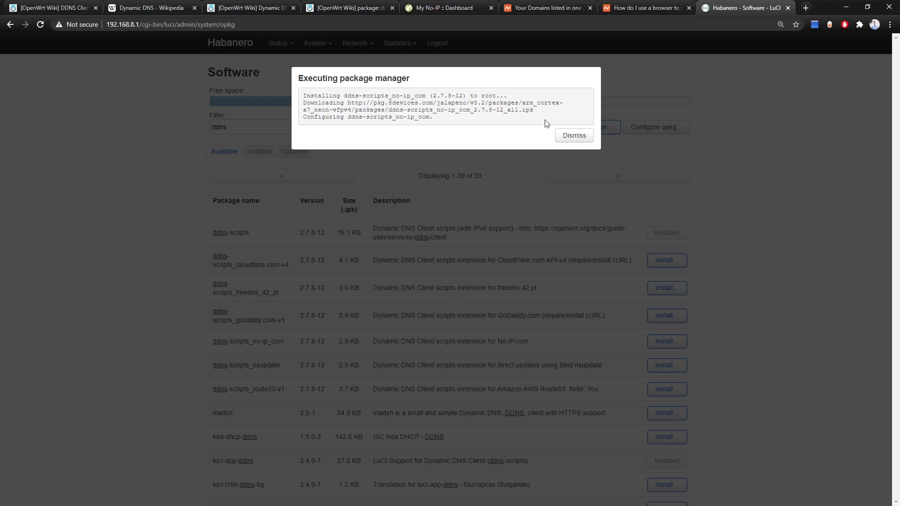
{"action": "left_click", "coordinate": [580, 141]}
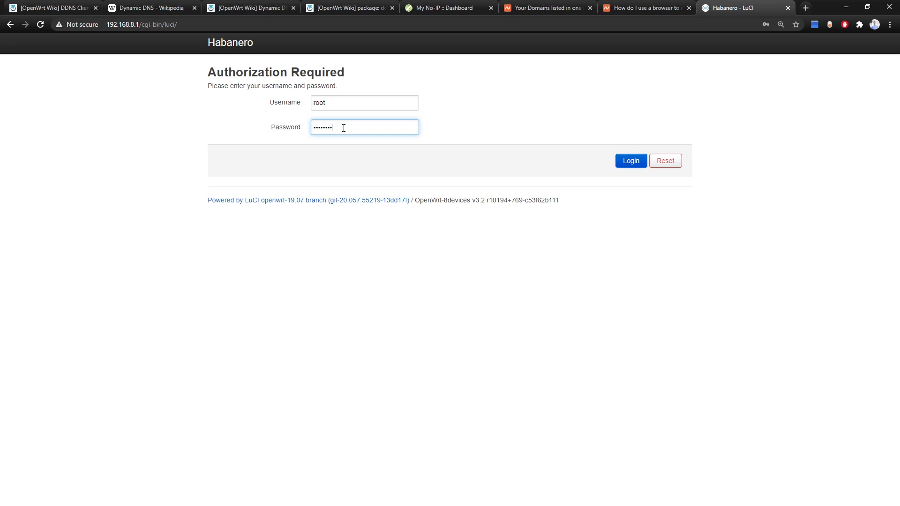
- Log in to LuCI and go to Services > Dynamic DNS
{"action": "key", "text": "Return"}
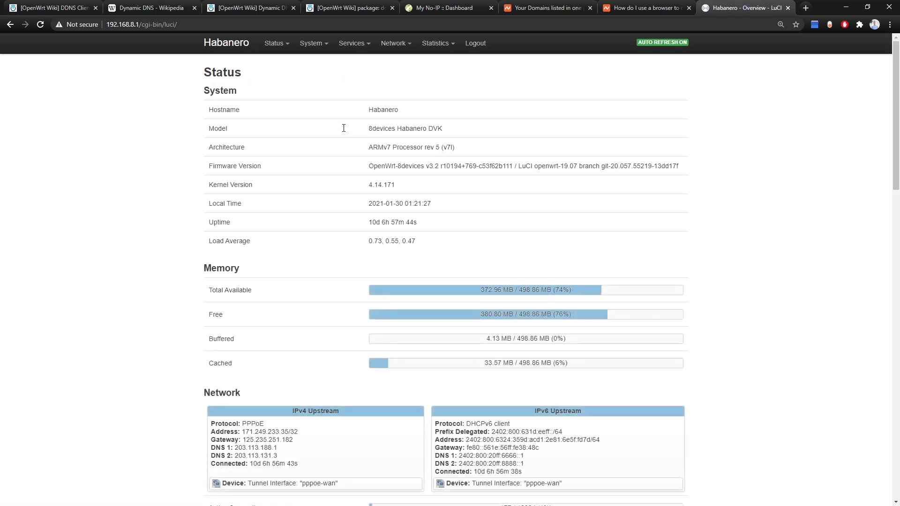
{"action": "mouse_move", "coordinate": [353, 45]}
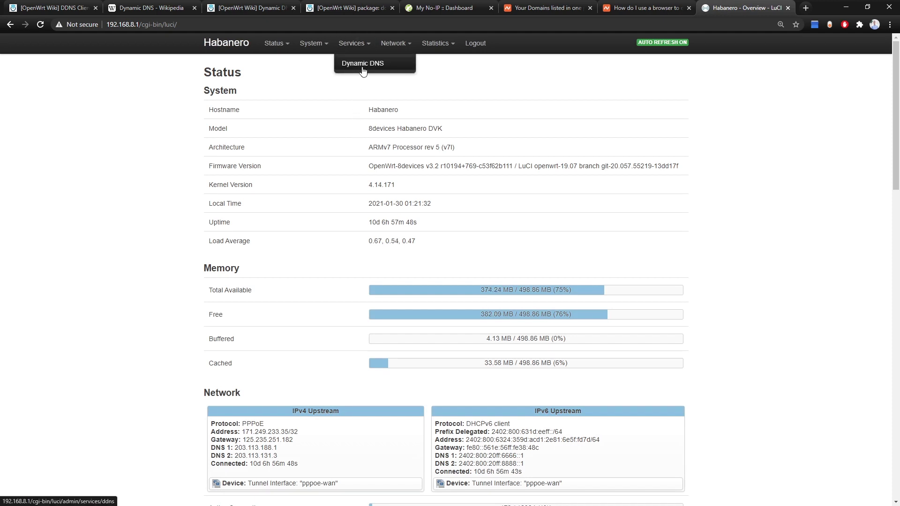
{"action": "left_click", "coordinate": [364, 64]}
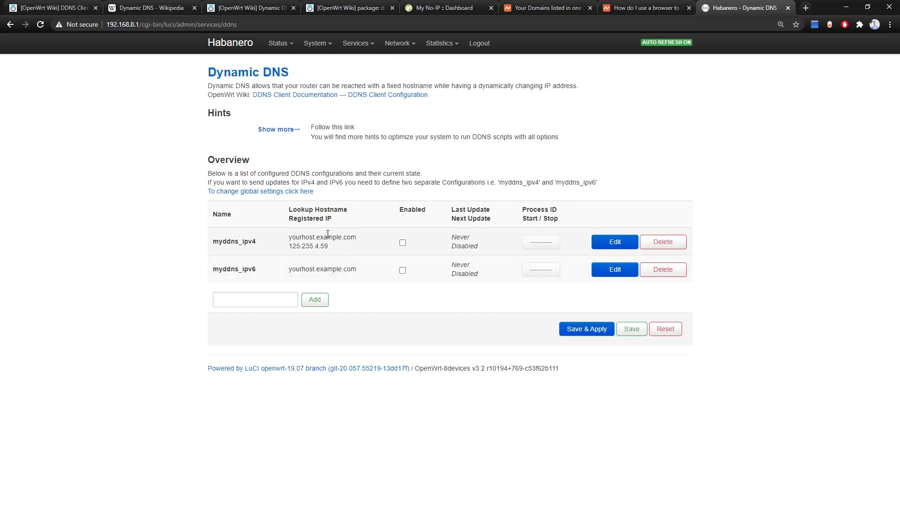
- Inspect myddns_ipv4's Lookup Hostname and provider list, keeping dyn.com, then return to the No-IP dashboard
{"action": "left_click", "coordinate": [609, 247]}
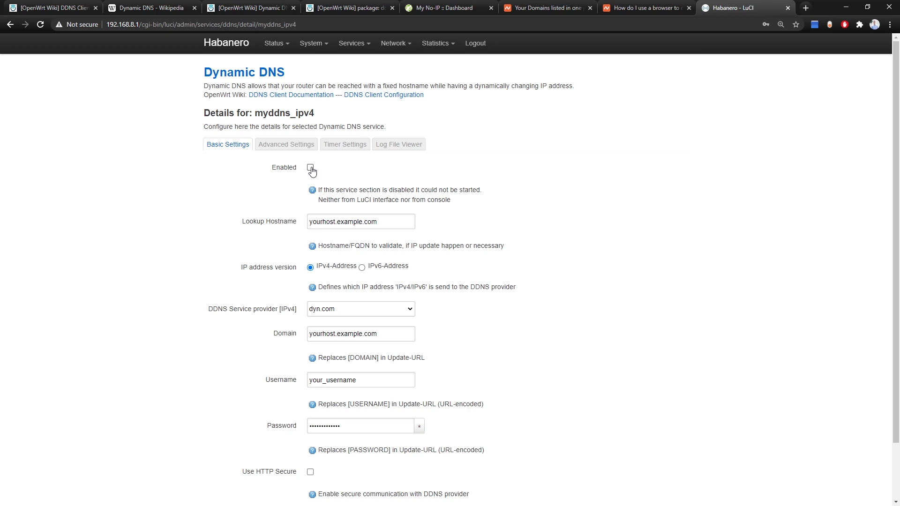
{"action": "left_click_drag", "start_coordinate": [385, 222], "coordinate": [300, 221]}
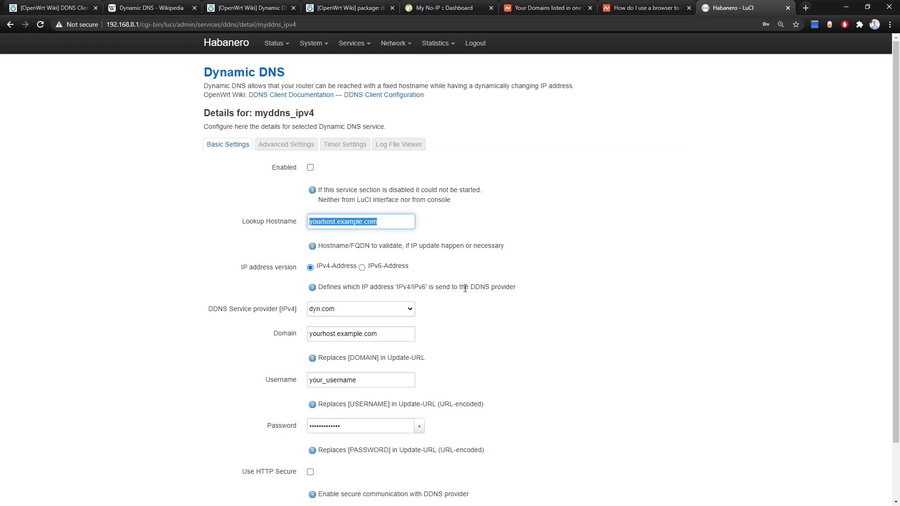
{"action": "left_click", "coordinate": [408, 314]}
{"action": "left_click_drag", "start_coordinate": [410, 365], "coordinate": [409, 467]}
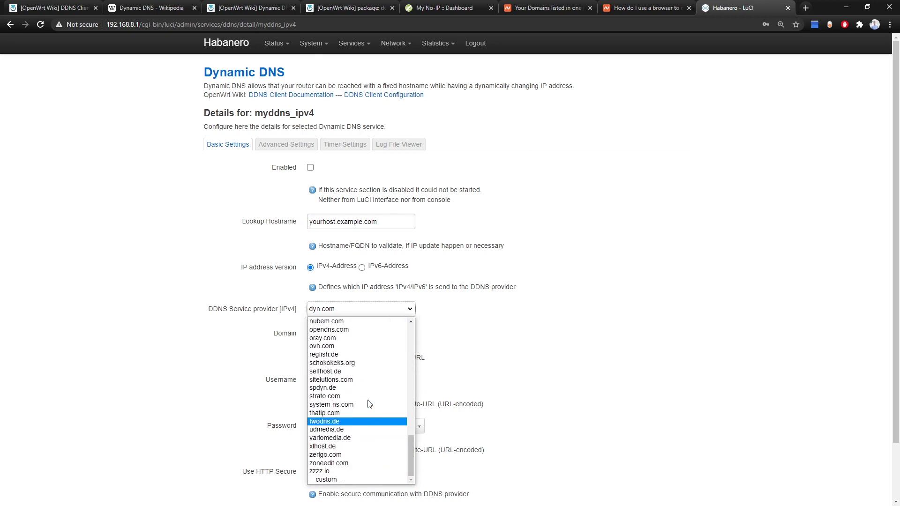
{"action": "left_click", "coordinate": [554, 352]}
{"action": "scroll", "coordinate": [412, 290], "scroll_direction": "down", "scroll_amount": 2}
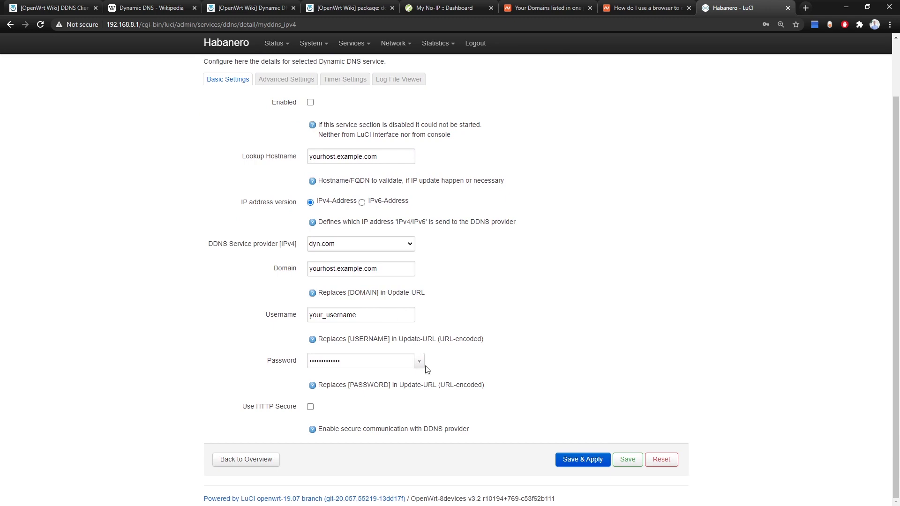
{"action": "key", "text": "ctrl+5"}
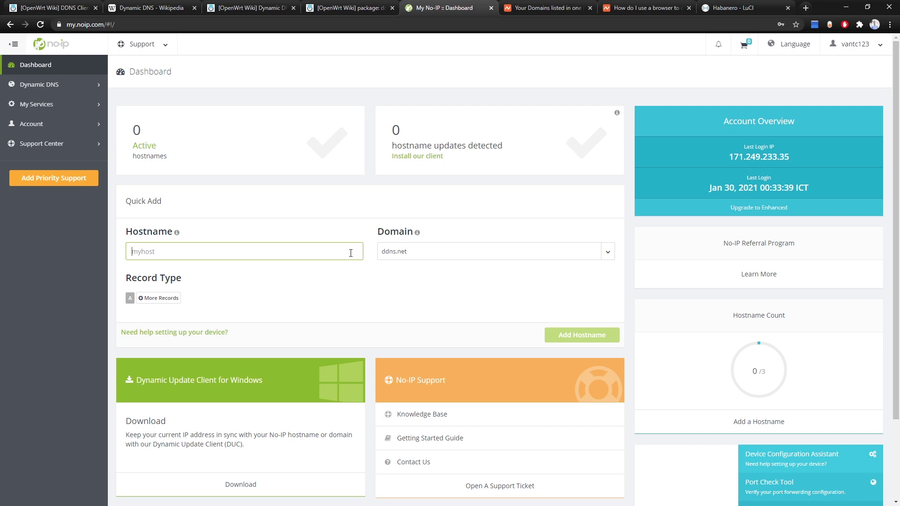
- Add hostname 'vantechcorner' (vantechcorner.ddns.net) and open its Modify Hostname dialog showing 171.249.233.35
{"action": "type", "text": "vantech"}
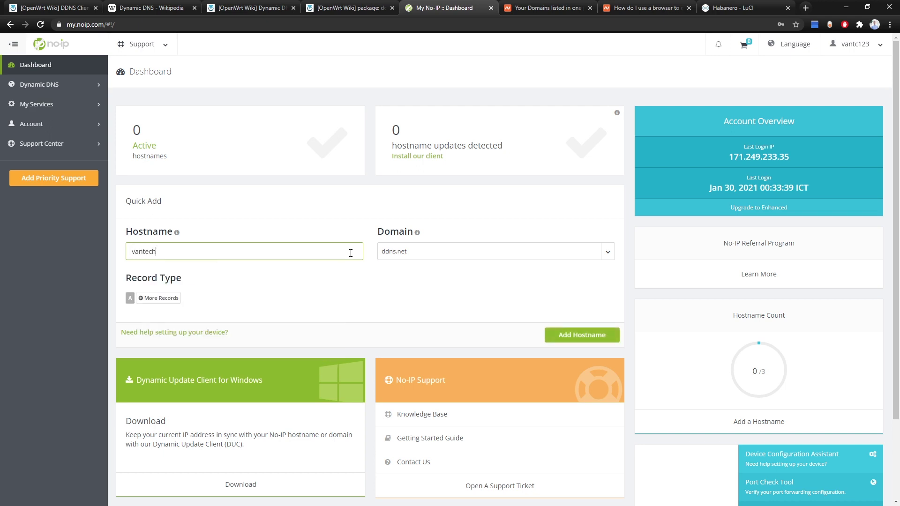
{"action": "type", "text": "corner"}
{"action": "left_click", "coordinate": [571, 337]}
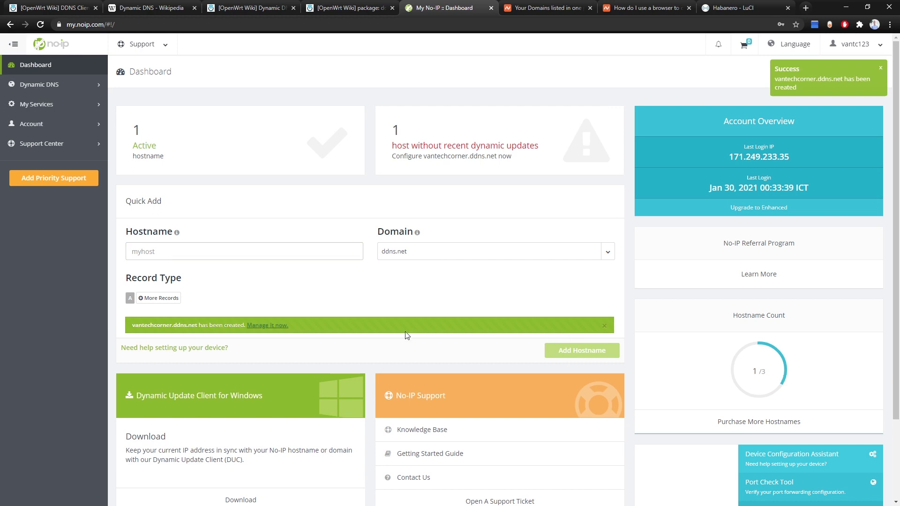
{"action": "left_click", "coordinate": [270, 326]}
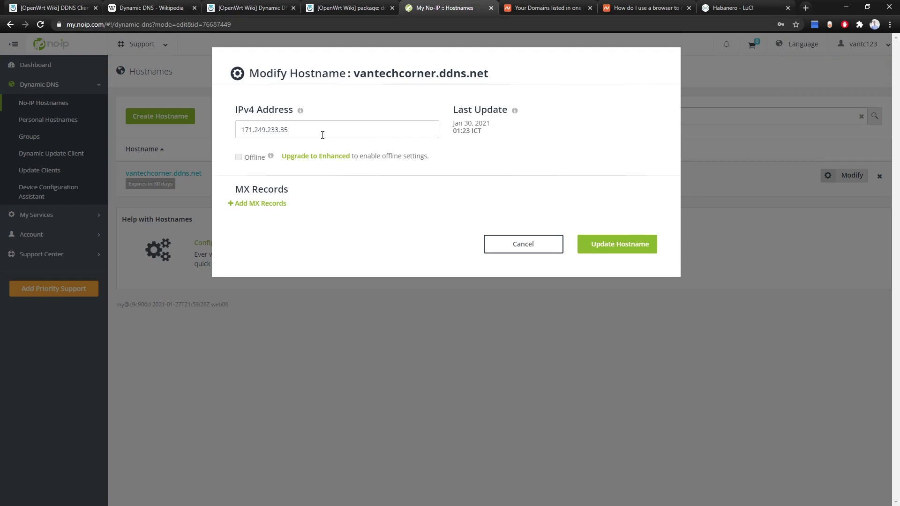
- Change vantechcorner.ddns.net's IPv4 address to 1.1.1.1 and update the hostname
{"action": "key", "text": "Escape"}
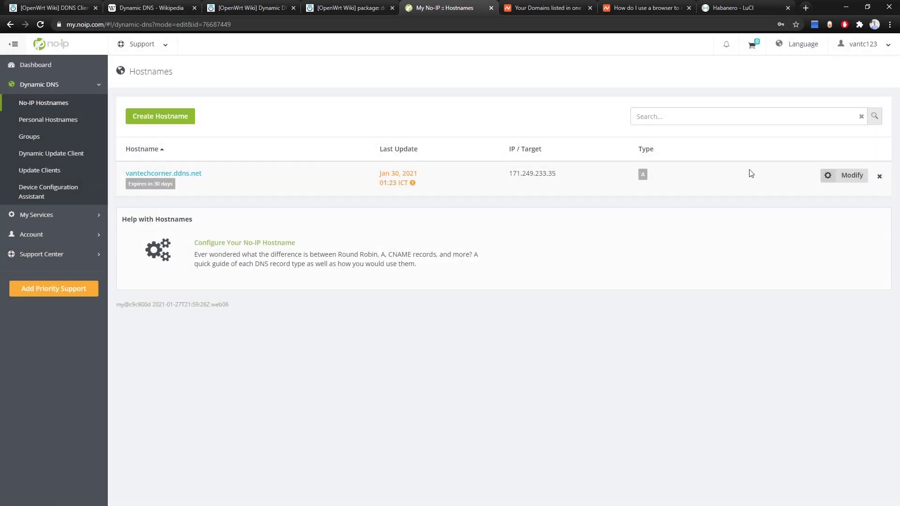
{"action": "left_click", "coordinate": [842, 174]}
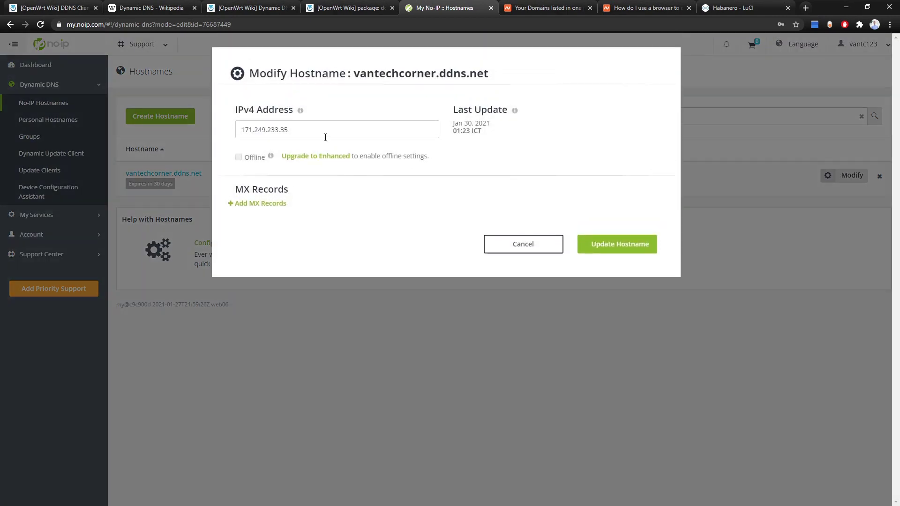
{"action": "left_click", "coordinate": [301, 134]}
{"action": "double_click", "coordinate": [300, 134]}
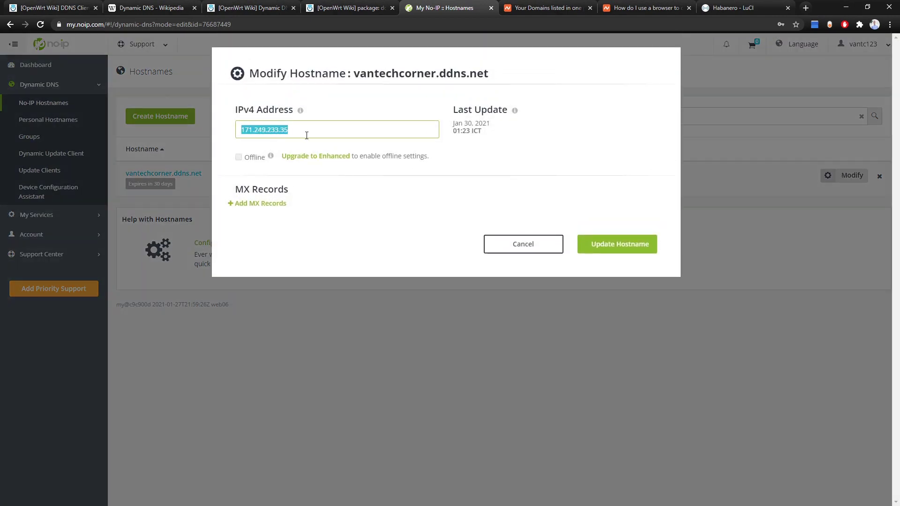
{"action": "type", "text": "1.1.1.1"}
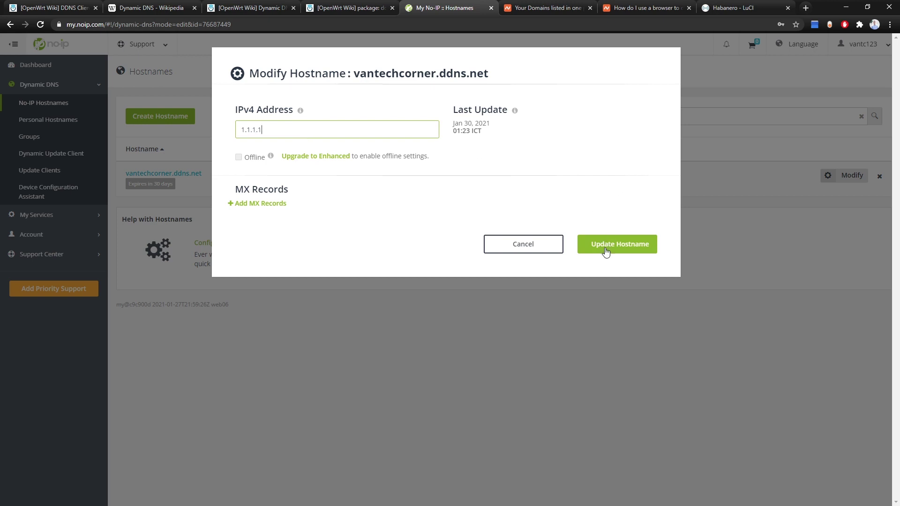
{"action": "left_click", "coordinate": [606, 252]}
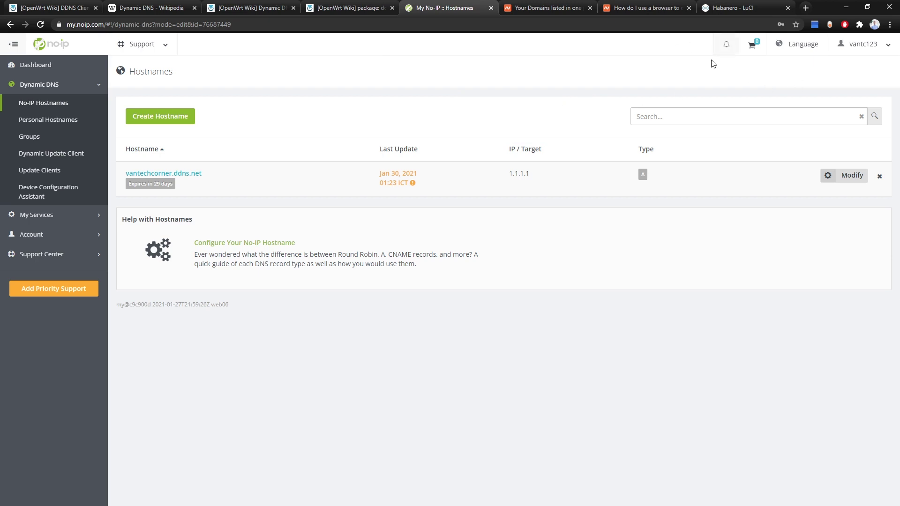
- Open and close the No-IP account menu, then go to the DDNS notes in Notepad++
{"action": "left_click", "coordinate": [856, 48]}
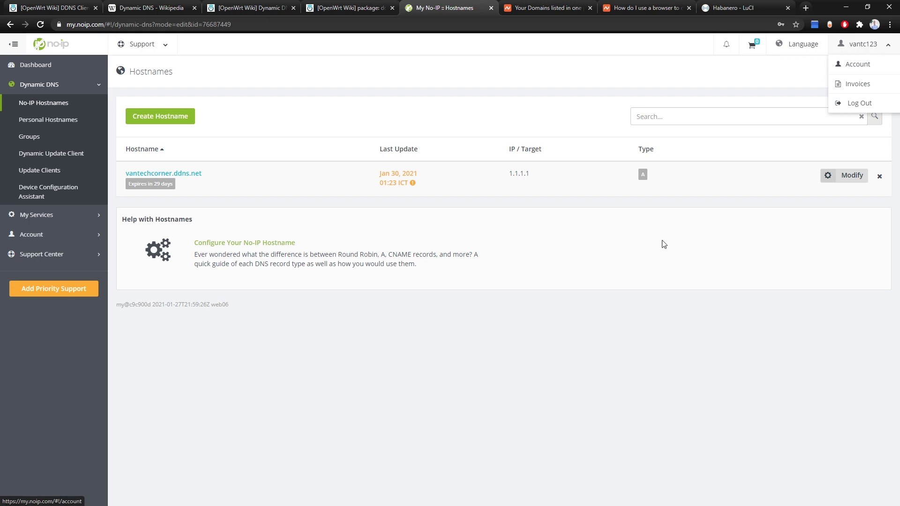
{"action": "left_click", "coordinate": [675, 238]}
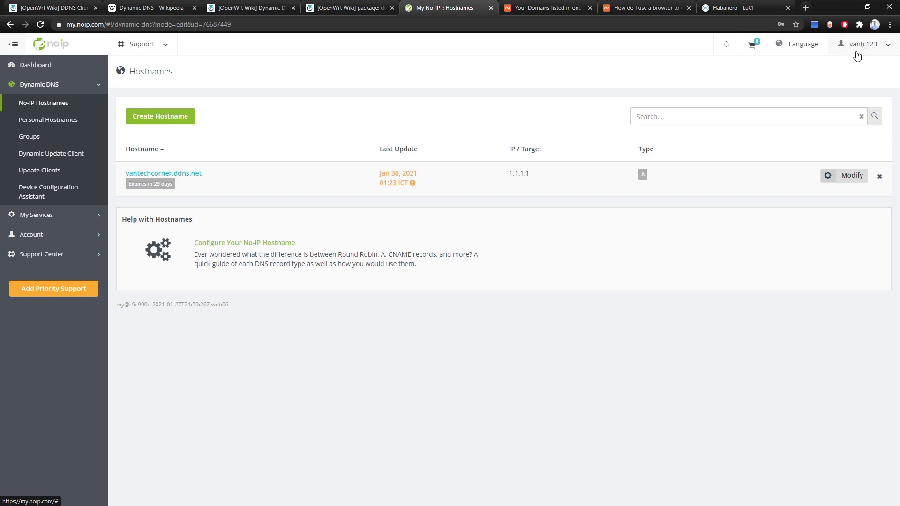
{"action": "key", "text": "alt+Tab"}
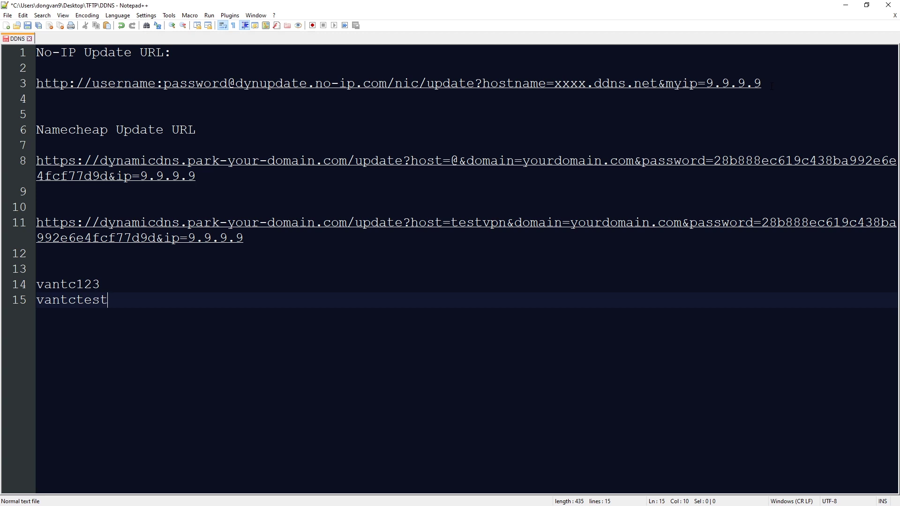
- Replace the username placeholder in the line 3 No-IP update URL with the account username
{"action": "left_click_drag", "start_coordinate": [772, 86], "coordinate": [36, 84]}
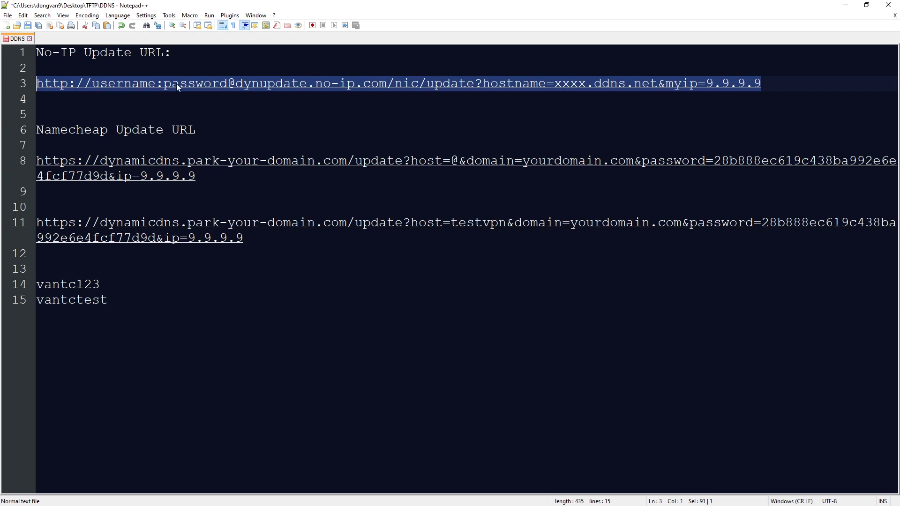
{"action": "left_click", "coordinate": [262, 105]}
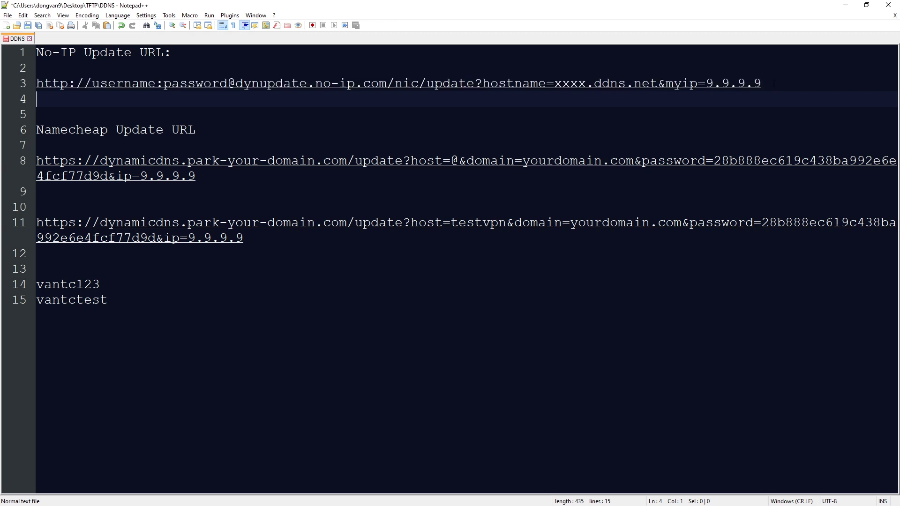
{"action": "key", "text": "Up"}
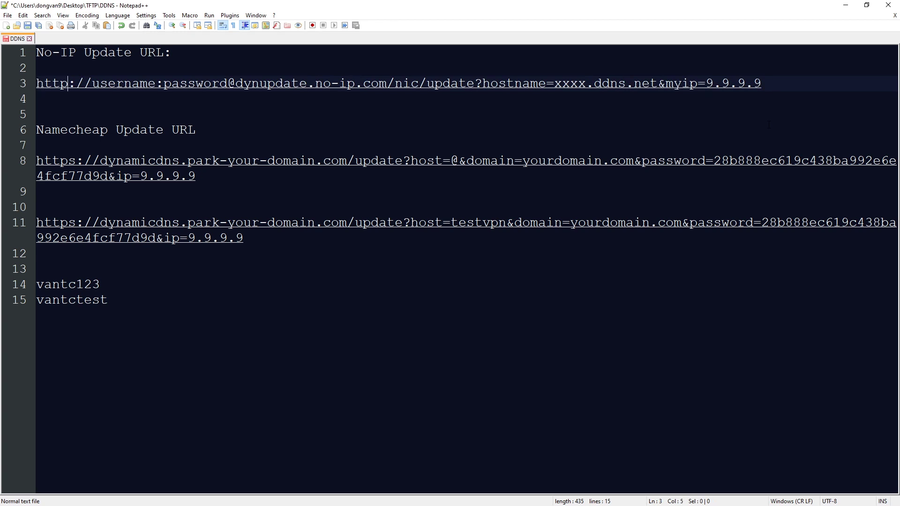
{"action": "key", "text": "Right"}
{"action": "key", "text": "Right"}
{"action": "key", "text": "Right"}
{"action": "key", "text": "Right"}
{"action": "key", "text": "Delete"}
{"action": "key", "text": "Delete"}
{"action": "key", "text": "Delete"}
{"action": "key", "text": "Delete"}
{"action": "key", "text": "Delete"}
{"action": "key", "text": "Delete"}
{"action": "key", "text": "Delete"}
{"action": "key", "text": "Delete"}
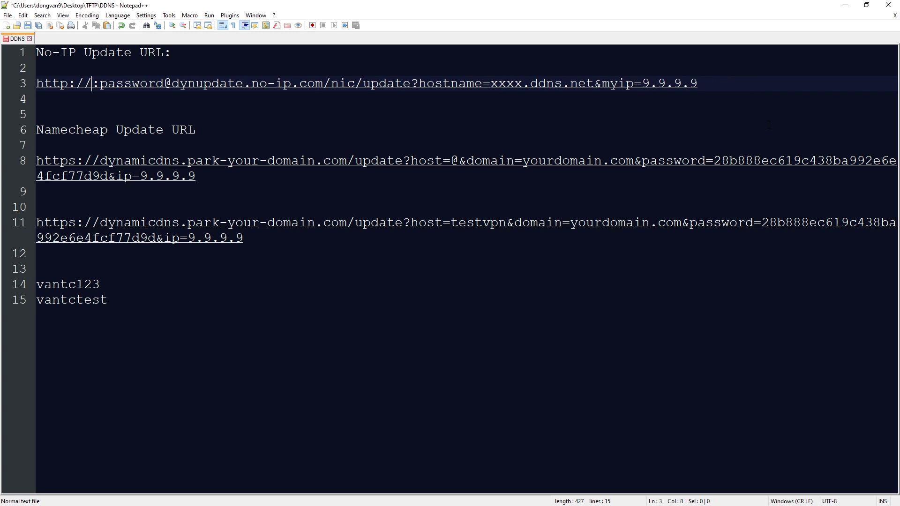
{"action": "type", "text": "vantc"}
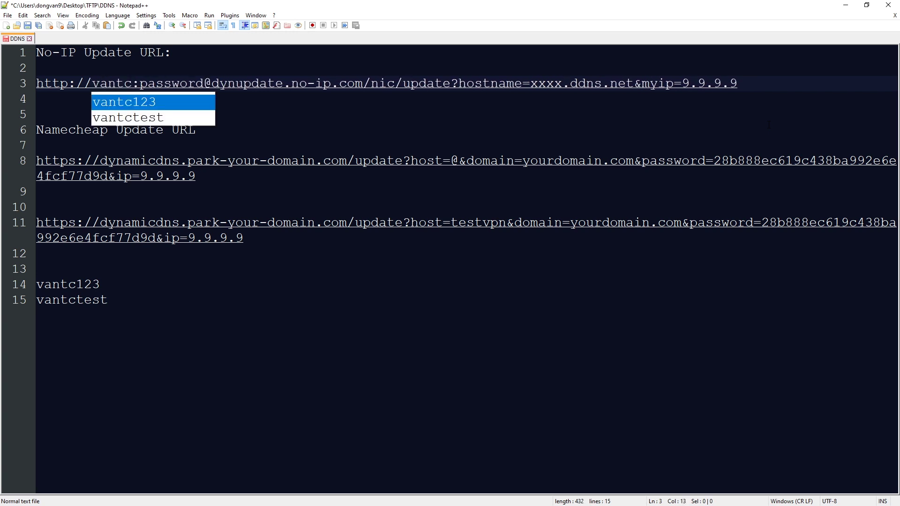
{"action": "key", "text": "Return"}
- Replace the password and xxxx placeholders with the account password and vantechcorner
{"action": "key", "text": "Right"}
{"action": "key", "text": "Right"}
{"action": "key", "text": "Right"}
{"action": "key", "text": "Right"}
{"action": "key", "text": "Right"}
{"action": "key", "text": "Right"}
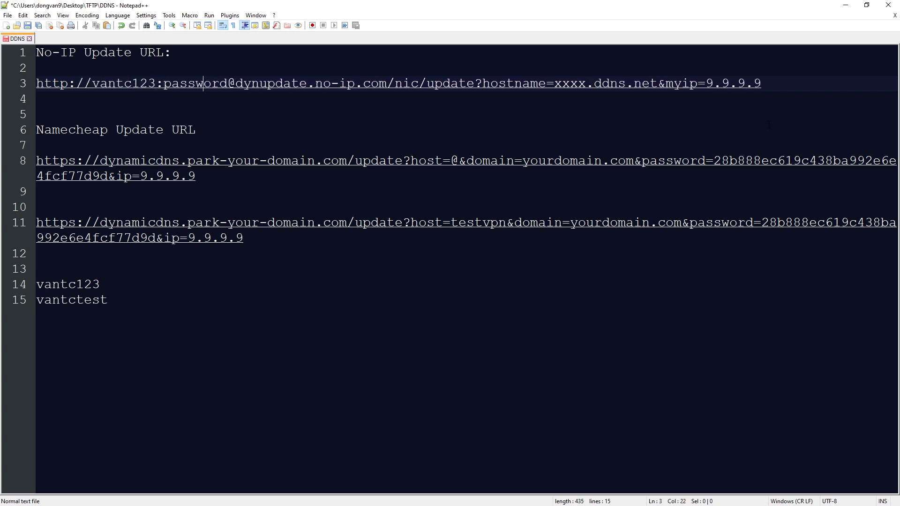
{"action": "key", "text": "BackSpace"}
{"action": "key", "text": "BackSpace"}
{"action": "key", "text": "BackSpace"}
{"action": "key", "text": "BackSpace"}
{"action": "key", "text": "BackSpace"}
{"action": "key", "text": "BackSpace"}
{"action": "key", "text": "BackSpace"}
{"action": "key", "text": "BackSpace"}
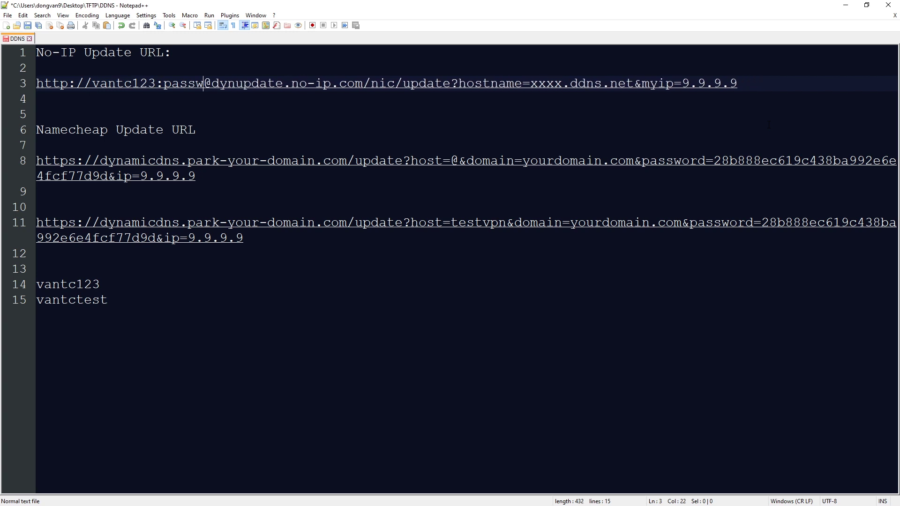
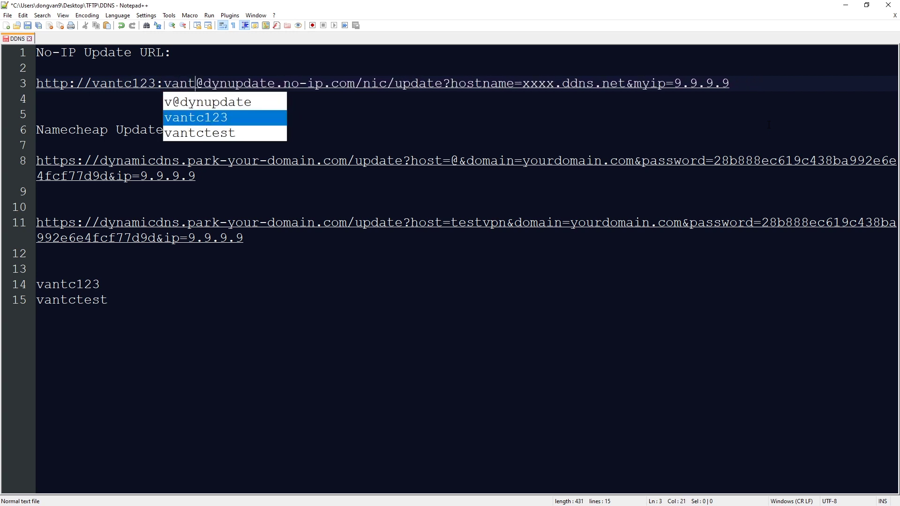
{"action": "key", "text": "Right"}
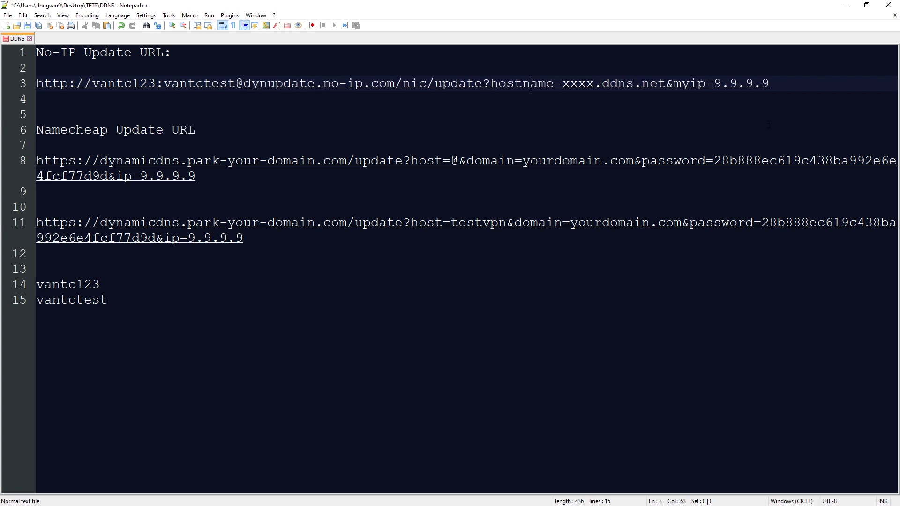
{"action": "key", "text": "BackSpace"}
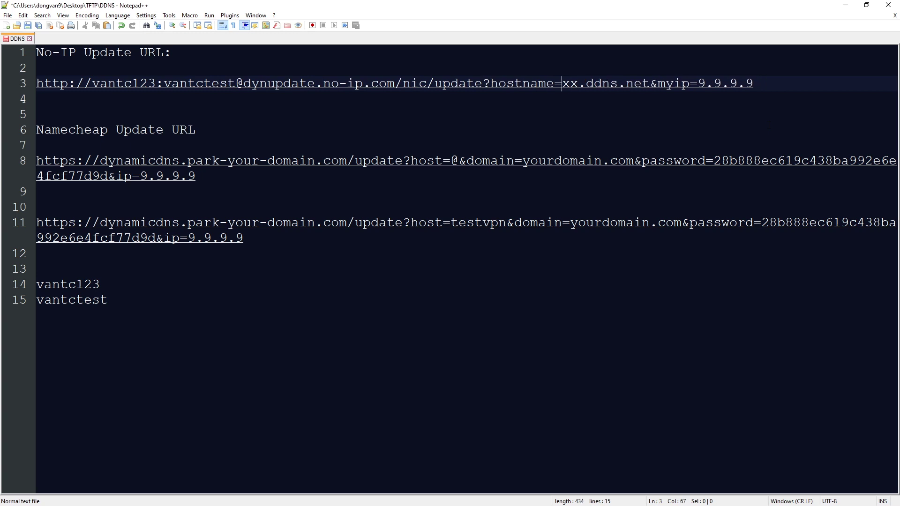
{"action": "key", "text": "Delete"}
{"action": "key", "text": "Delete"}
{"action": "key", "text": "Delete"}
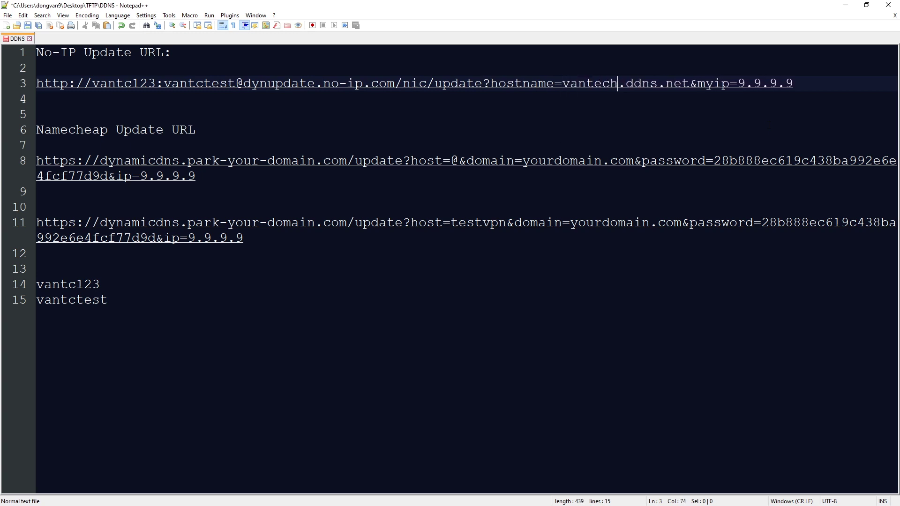
{"action": "key", "text": "End"}
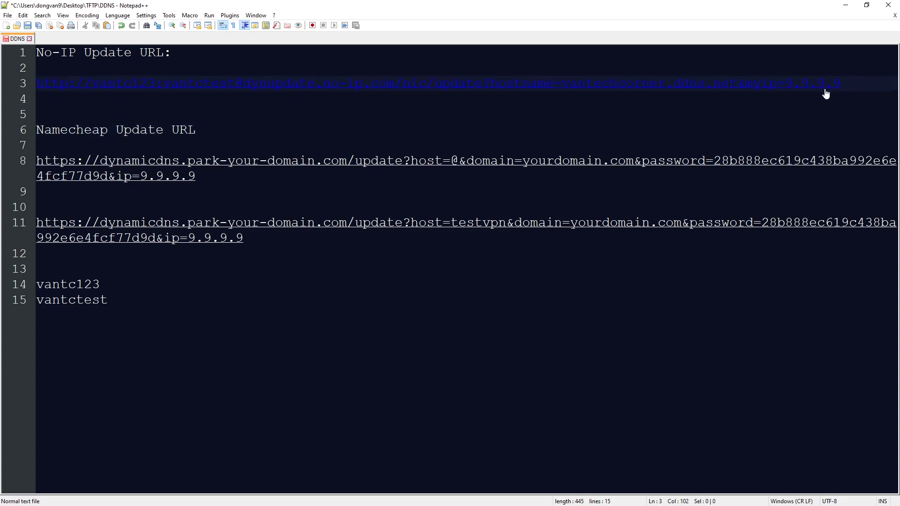
- Ping vantechcorner.ddns.net to confirm it resolves to 1.1.1.1, then select the finished update URL
{"action": "left_click", "coordinate": [844, 5]}
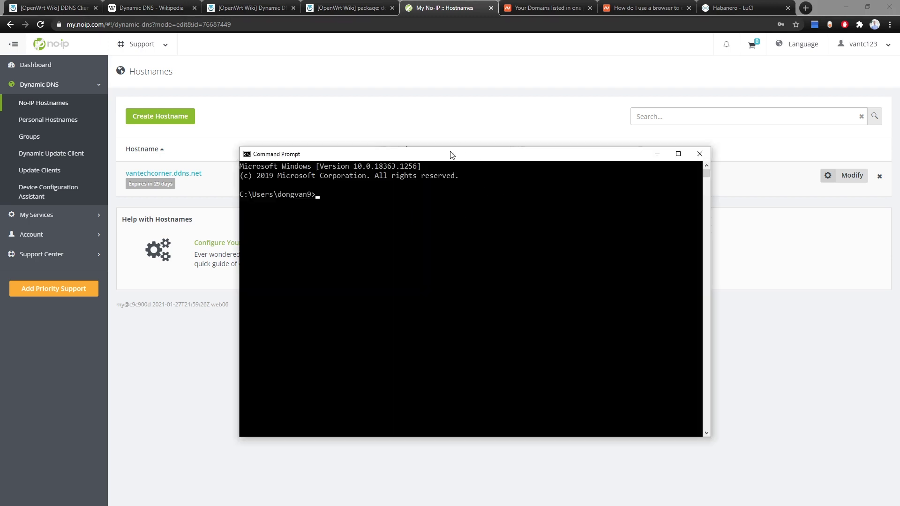
{"action": "left_click_drag", "start_coordinate": [450, 155], "coordinate": [492, 192]}
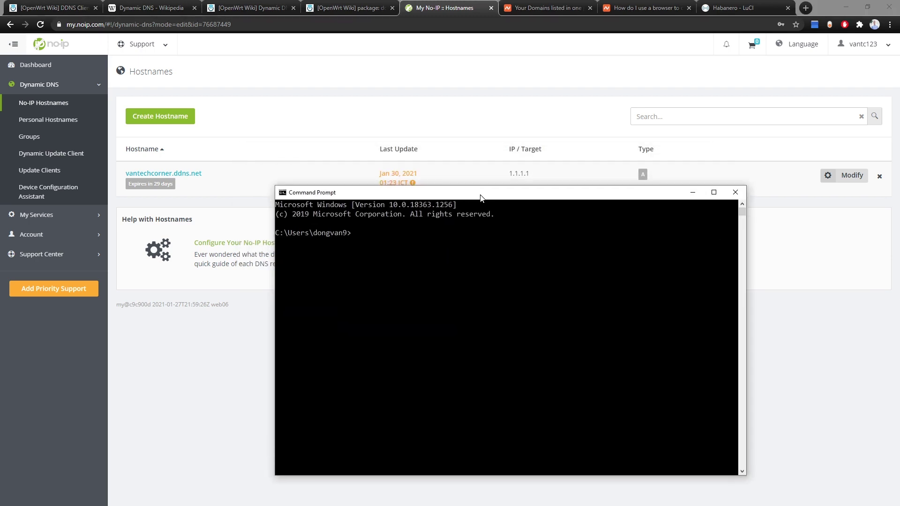
{"action": "type", "text": "ping"}
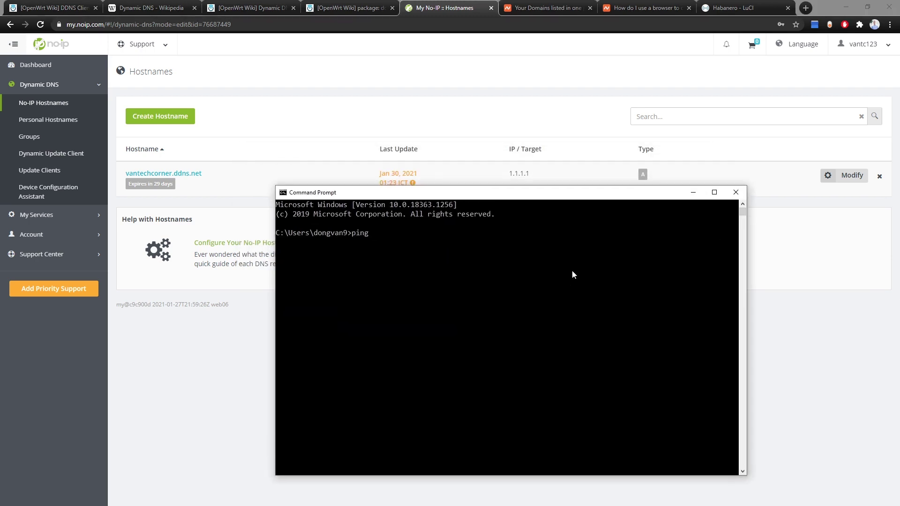
{"action": "type", "text": " vantechcorner.ddns.net"}
{"action": "key", "text": "Return"}
{"action": "key", "text": "ctrl+c"}
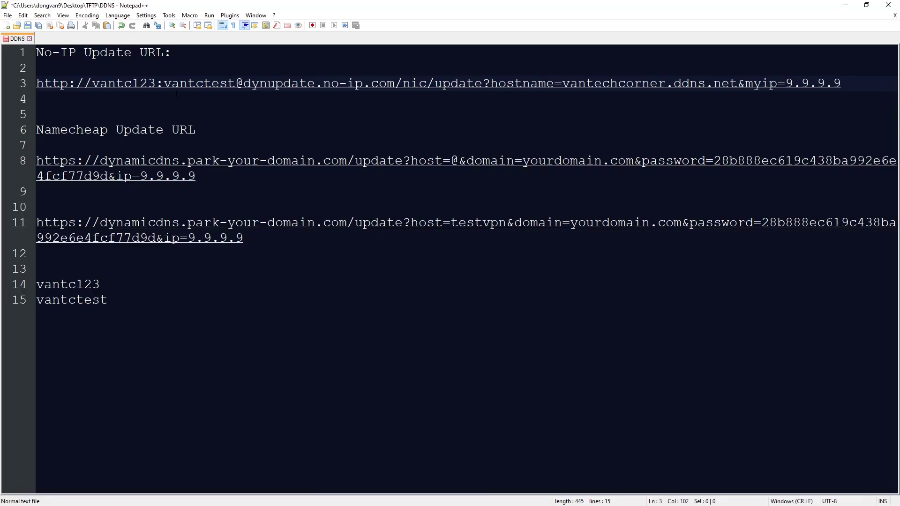
{"action": "left_click_drag", "start_coordinate": [842, 84], "coordinate": [23, 84]}
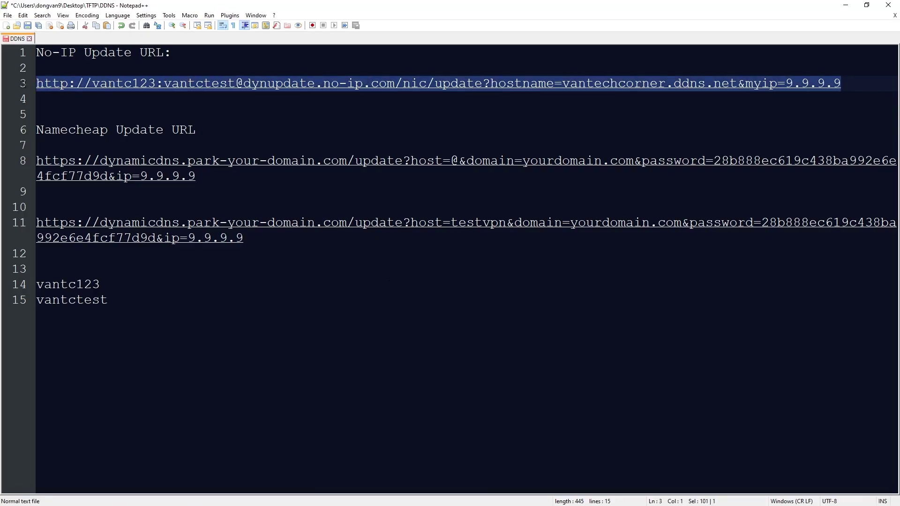
- Load the No-IP update URL in a new Chrome tab, getting the reply 'good 9.9.9.9'
{"action": "left_click", "coordinate": [846, 5]}
{"action": "left_click", "coordinate": [708, 79]}
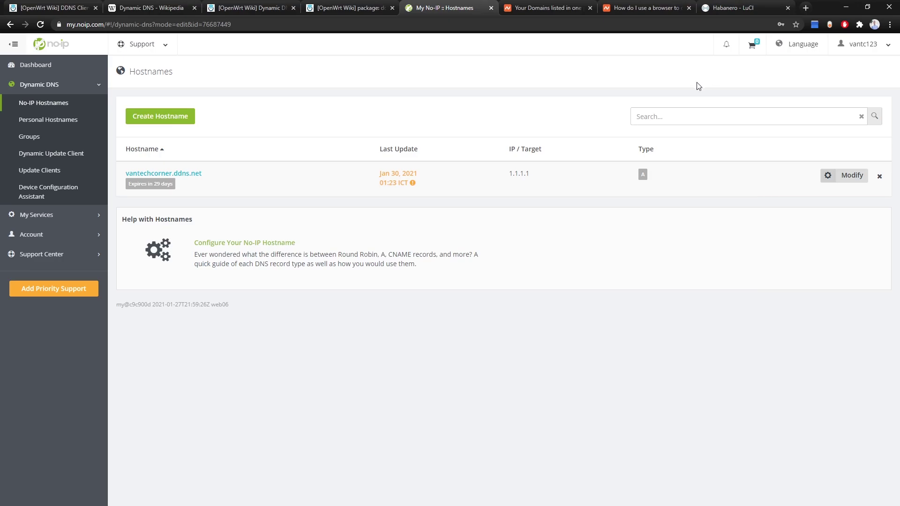
{"action": "key", "text": "ctrl+t"}
{"action": "key", "text": "ctrl+v"}
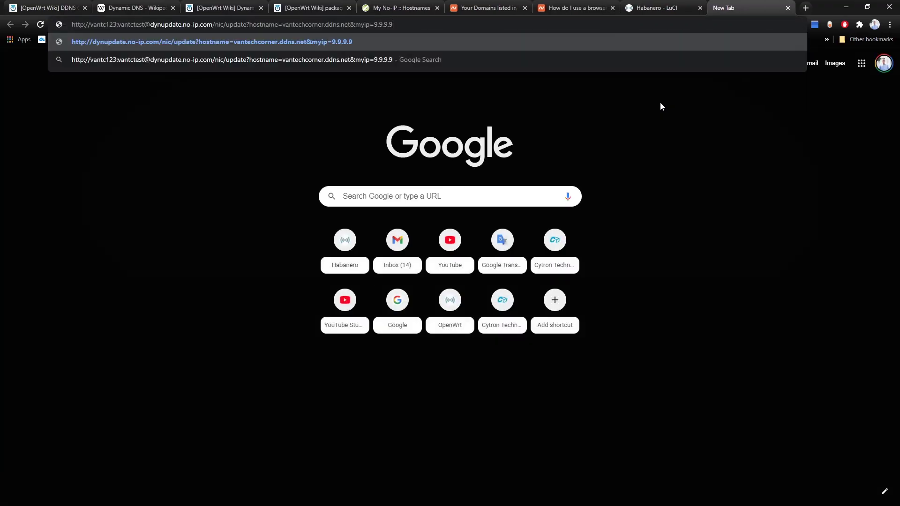
{"action": "key", "text": "Return"}
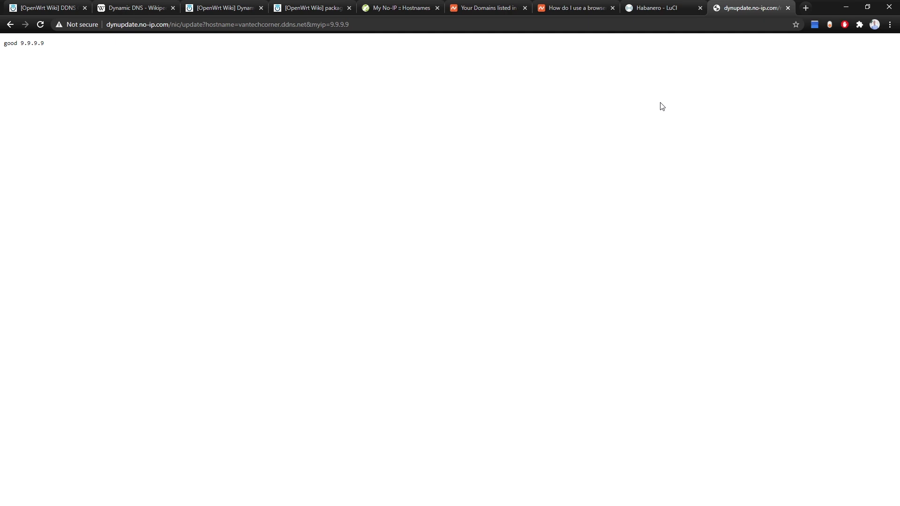
{"action": "left_click", "coordinate": [406, 6]}
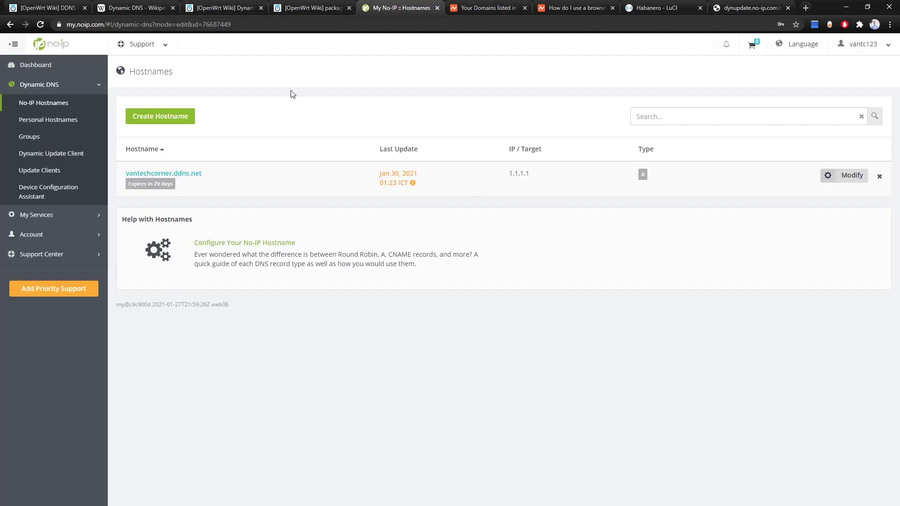
- Reload the No-IP hostnames list to confirm vantechcorner.ddns.net now shows 9.9.9.9
{"action": "left_click", "coordinate": [40, 25]}
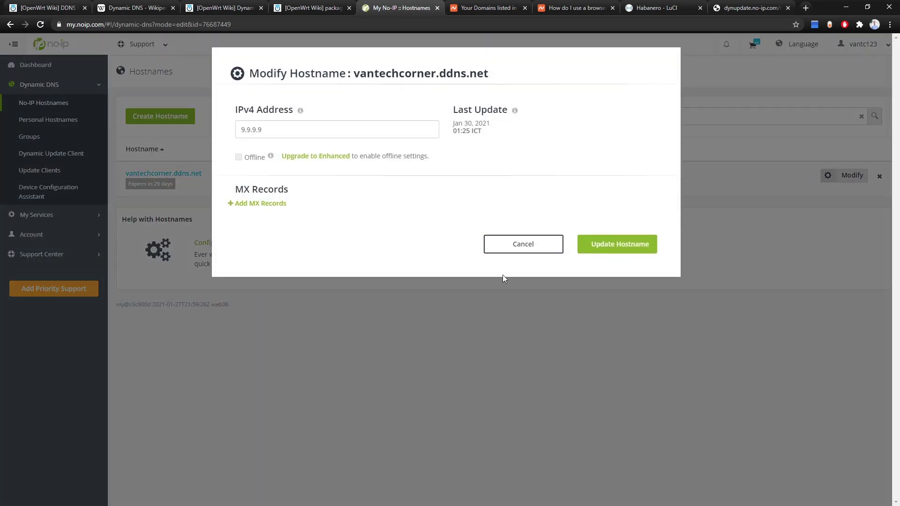
{"action": "left_click", "coordinate": [525, 249]}
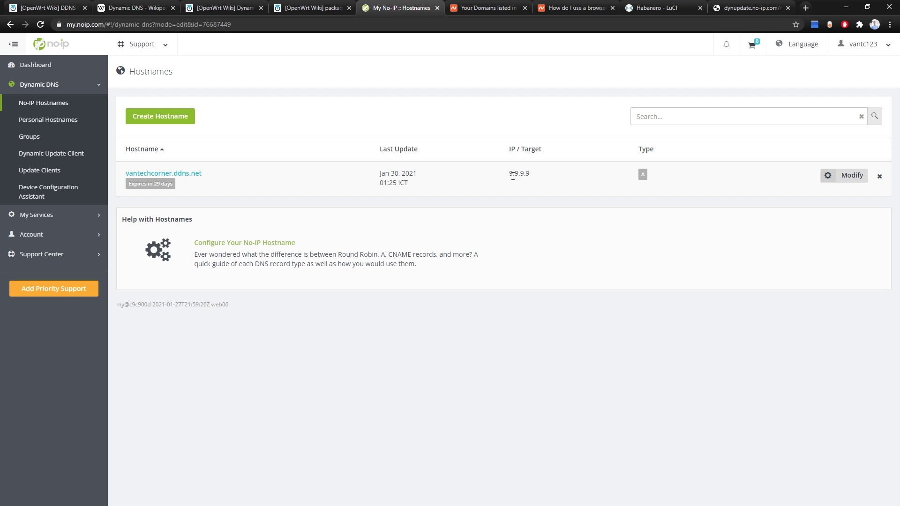
{"action": "left_click", "coordinate": [660, 8]}
- Set the lookup hostname to vantechcorner.ddns.net and enable the myddns_ipv4 service
{"action": "scroll", "coordinate": [696, 334], "scroll_direction": "up", "scroll_amount": 3}
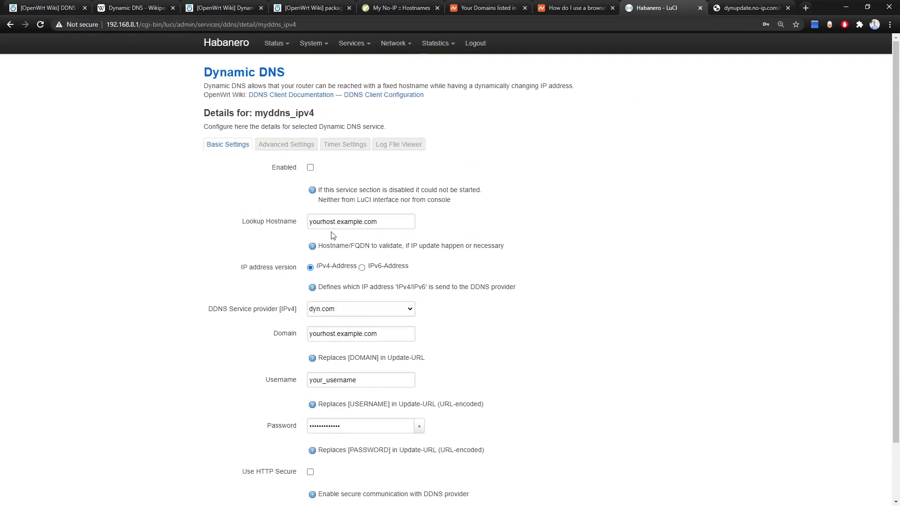
{"action": "left_click_drag", "start_coordinate": [373, 222], "coordinate": [289, 226]}
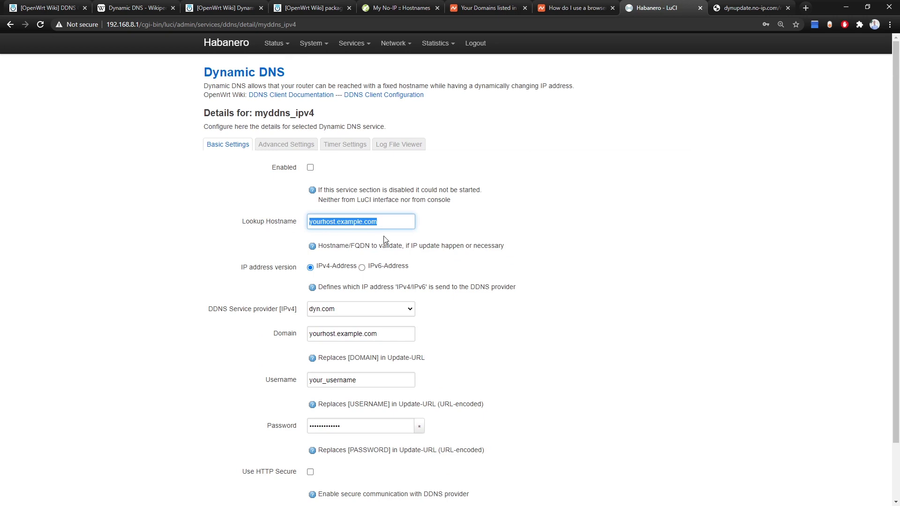
{"action": "type", "text": "vantest.ddns.net"}
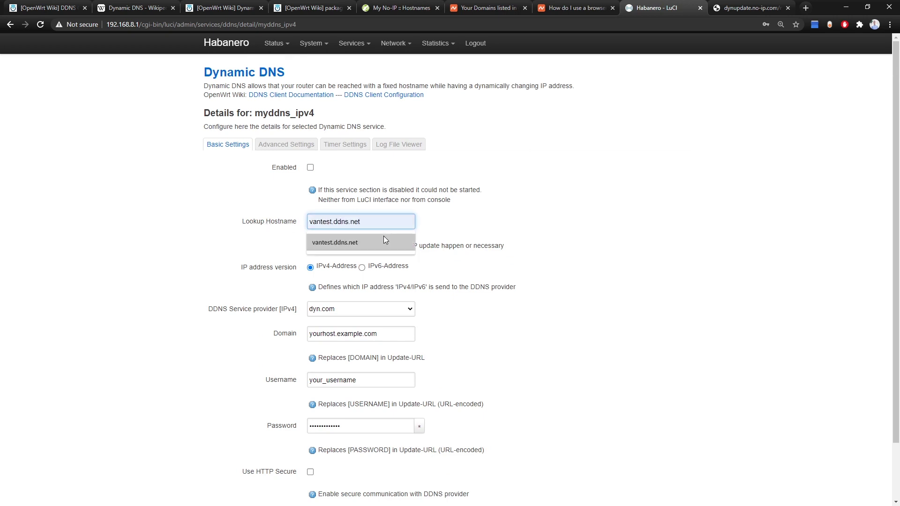
{"action": "type", "text": "chcorne"}
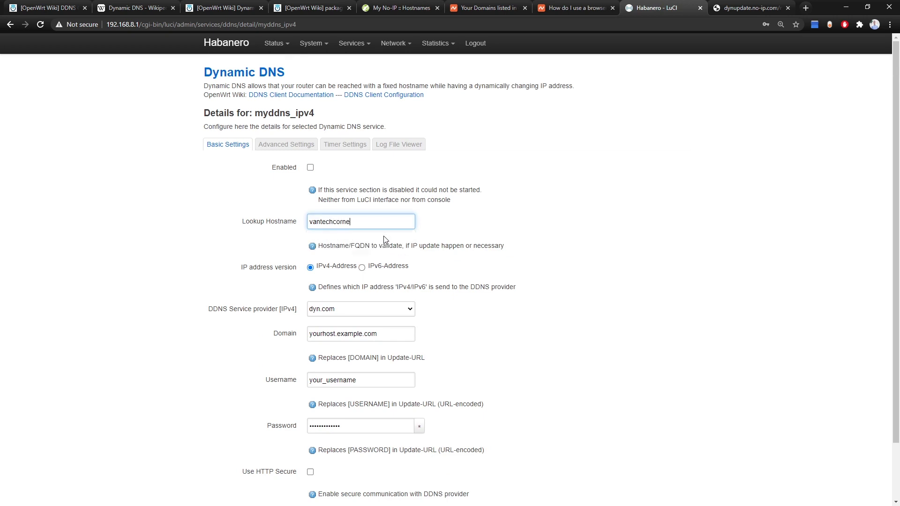
{"action": "type", "text": "r.ddns.net"}
{"action": "left_click", "coordinate": [383, 238]}
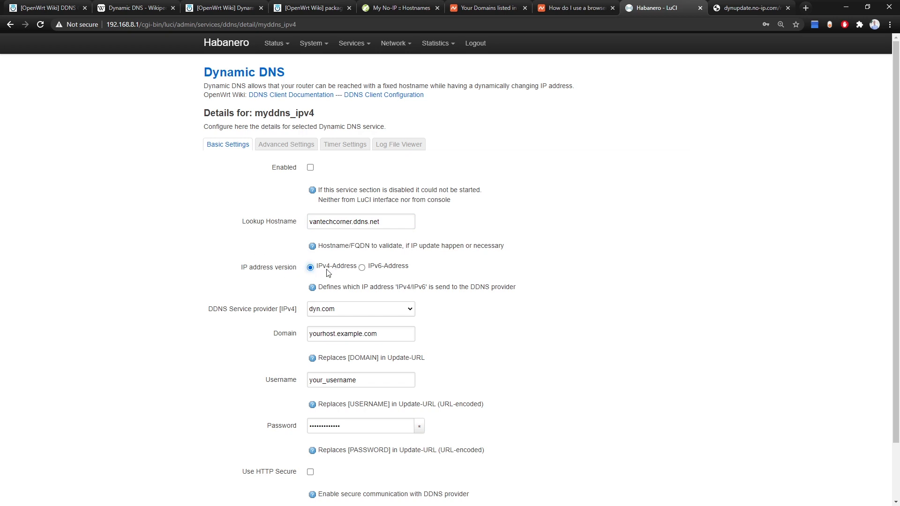
{"action": "left_click", "coordinate": [310, 168]}
- Choose no-ip.com as the DDNS service provider
{"action": "scroll", "coordinate": [434, 278], "scroll_direction": "down", "scroll_amount": 1}
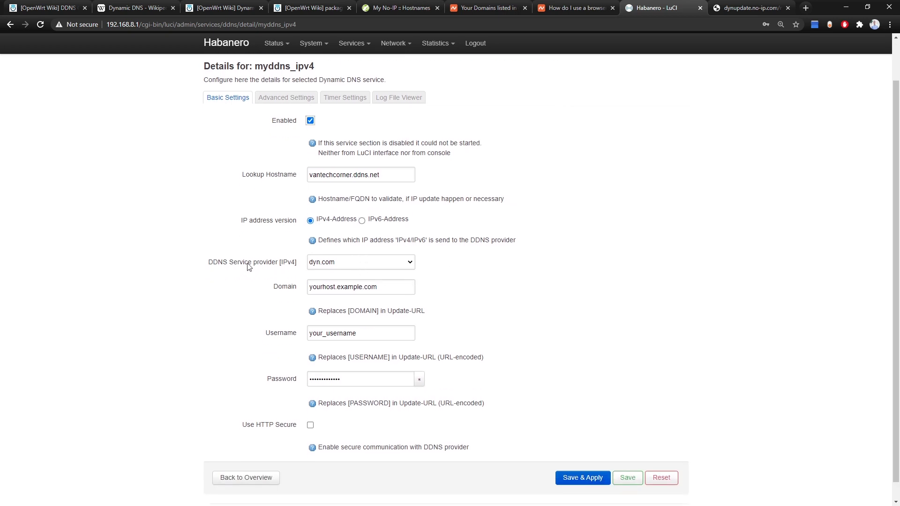
{"action": "left_click", "coordinate": [348, 264]}
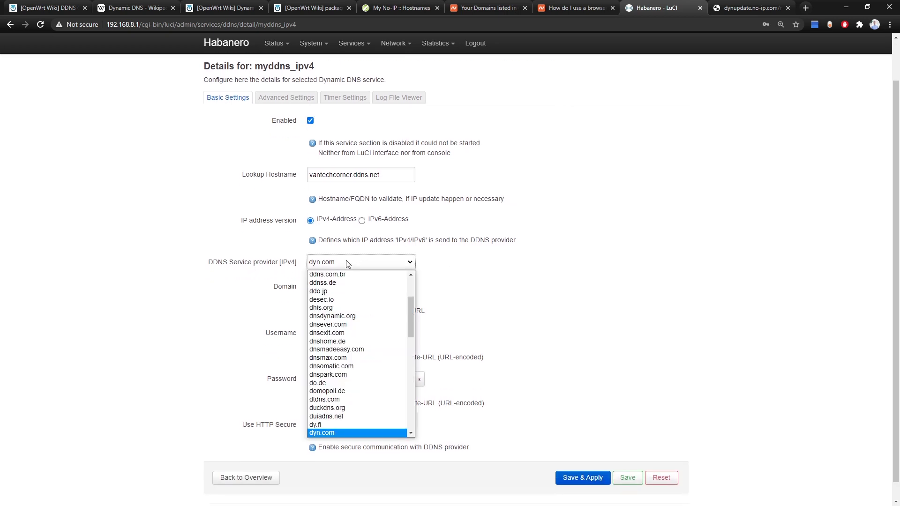
{"action": "key", "text": "Down"}
{"action": "key", "text": "Down"}
{"action": "key", "text": "Down"}
{"action": "key", "text": "Down"}
{"action": "key", "text": "Down"}
{"action": "key", "text": "Down"}
{"action": "key", "text": "Down"}
{"action": "key", "text": "Down"}
{"action": "key", "text": "Down"}
{"action": "key", "text": "Down"}
{"action": "key", "text": "Down"}
{"action": "key", "text": "Down"}
{"action": "key", "text": "Down"}
{"action": "key", "text": "Down"}
{"action": "key", "text": "Down"}
{"action": "key", "text": "Down"}
{"action": "key", "text": "Down"}
{"action": "key", "text": "Down"}
{"action": "key", "text": "Down"}
{"action": "key", "text": "Down"}
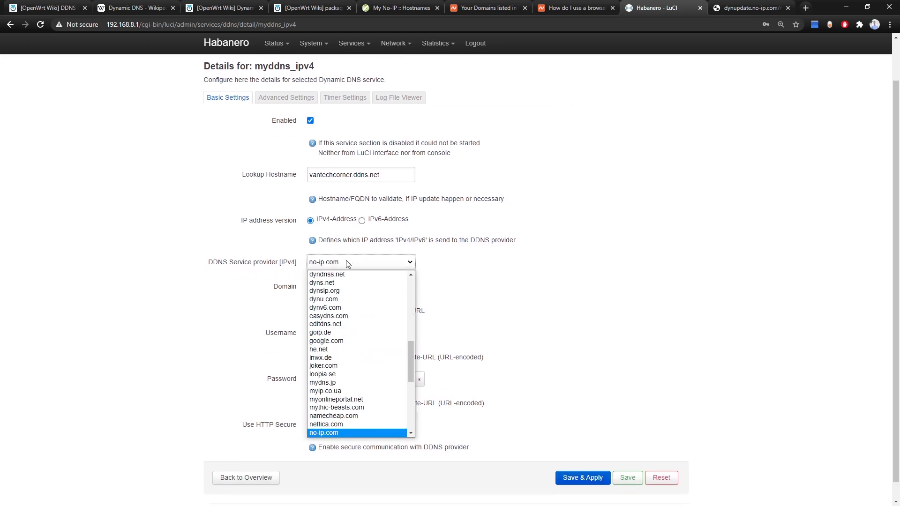
{"action": "key", "text": "Return"}
- Confirm the switch to no-ip.com, re-enter lookup hostname vantechcorner.ddns.net and re-enable the service
{"action": "left_click", "coordinate": [350, 335]}
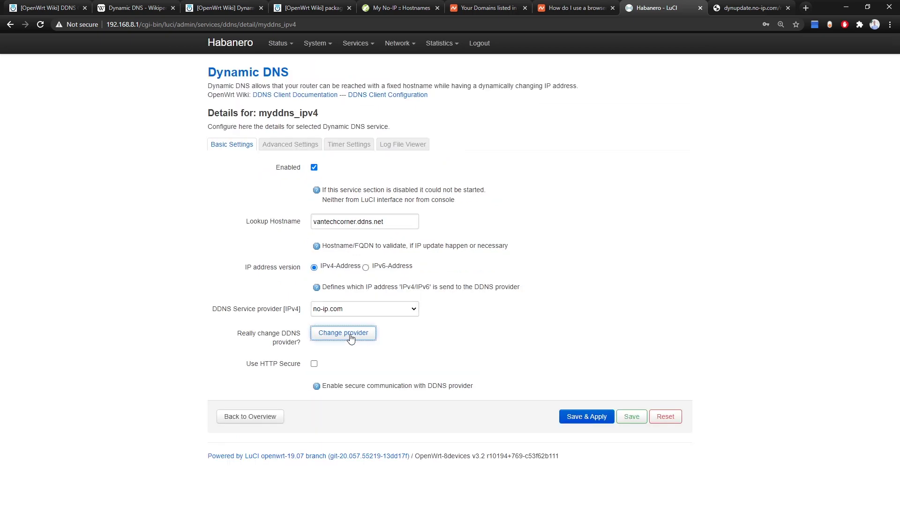
{"action": "scroll", "coordinate": [565, 367], "scroll_direction": "down", "scroll_amount": 1}
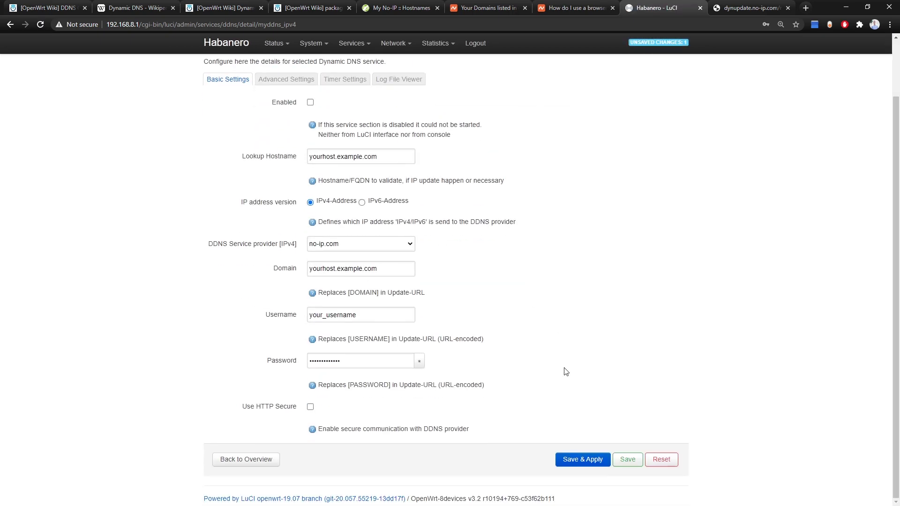
{"action": "left_click", "coordinate": [349, 311]}
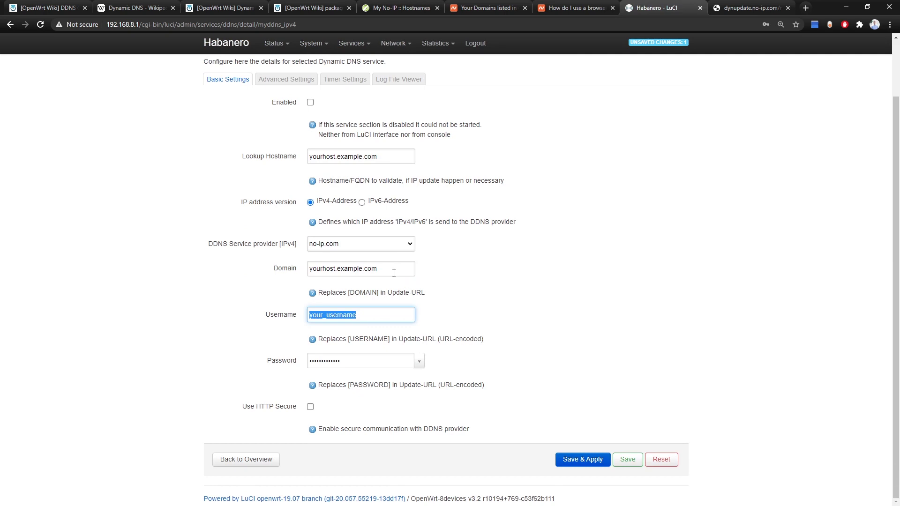
{"action": "key", "text": "shift+Tab"}
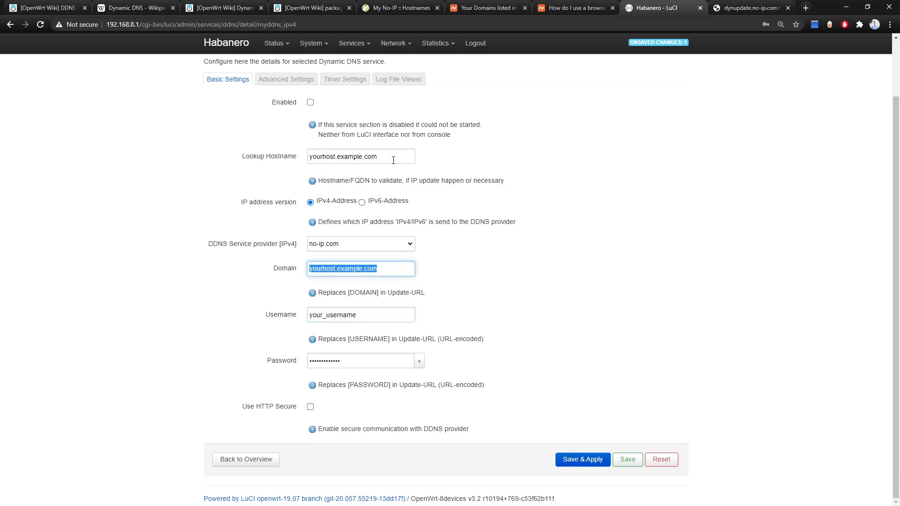
{"action": "key", "text": "shift+Tab"}
{"action": "key", "text": "shift+Tab"}
{"action": "key", "text": "shift+Tab"}
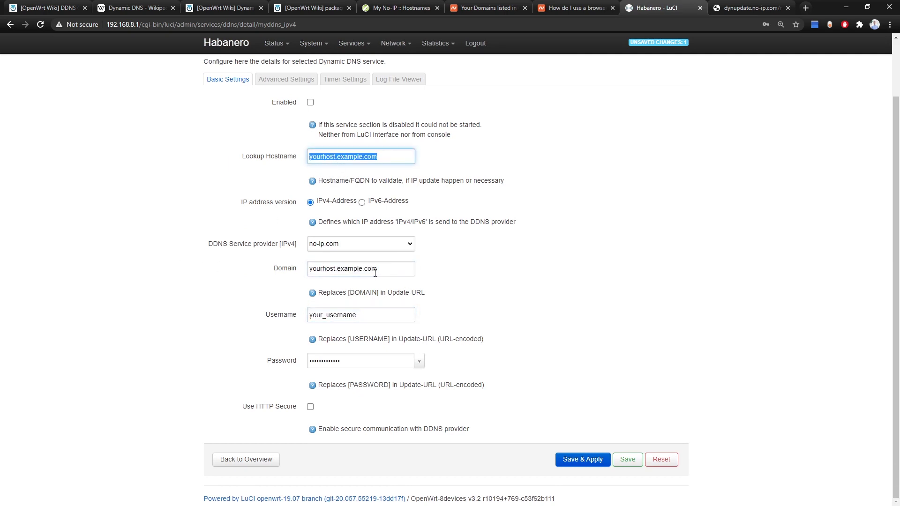
{"action": "key", "text": "Tab"}
{"action": "key", "text": "Tab"}
{"action": "key", "text": "Tab"}
{"action": "key", "text": "shift+Tab"}
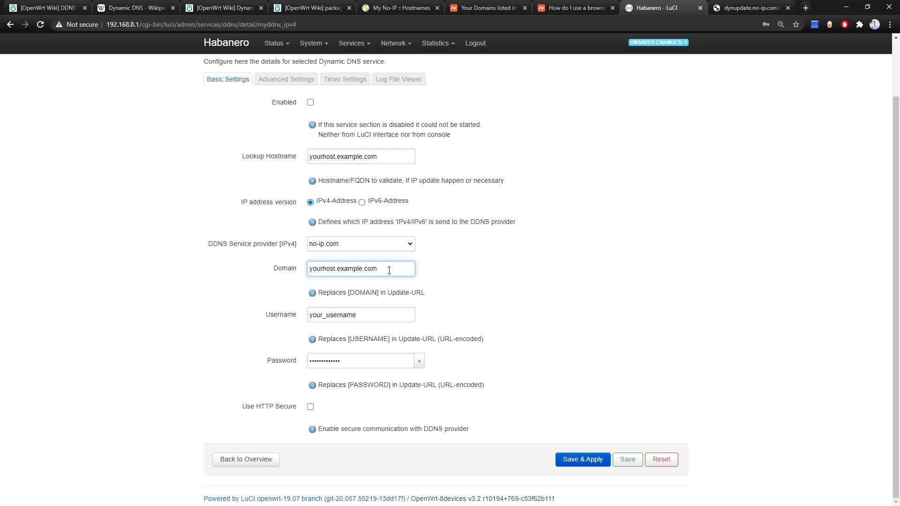
{"action": "key", "text": "Tab"}
{"action": "key", "text": "shift+Tab"}
{"action": "key", "text": "shift+Tab"}
{"action": "key", "text": "shift+Tab"}
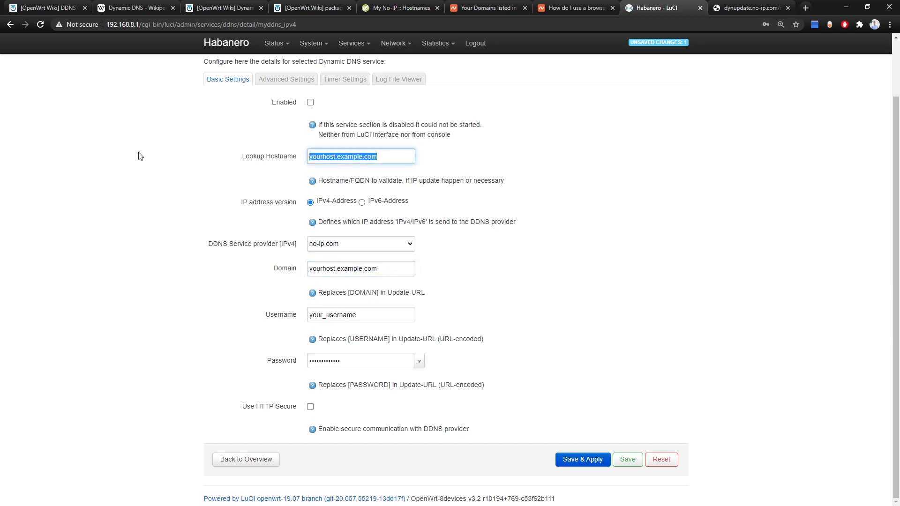
{"action": "type", "text": "vante"}
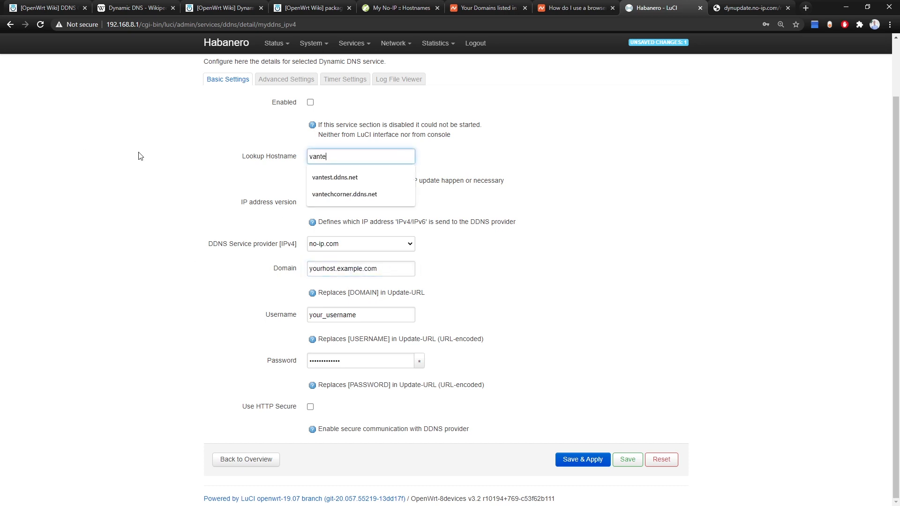
{"action": "key", "text": "Down"}
{"action": "key", "text": "Return"}
{"action": "key", "text": "ctrl+a"}
{"action": "key", "text": "ctrl+c"}
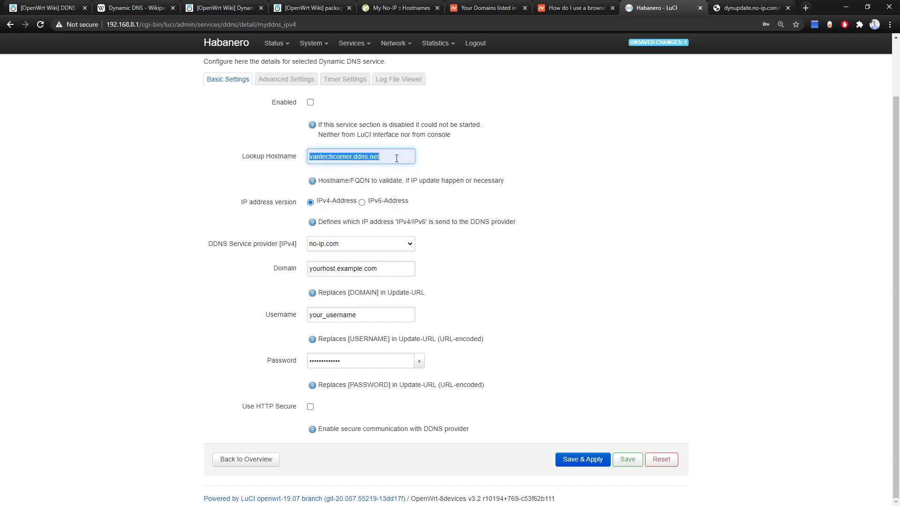
{"action": "left_click", "coordinate": [310, 103]}
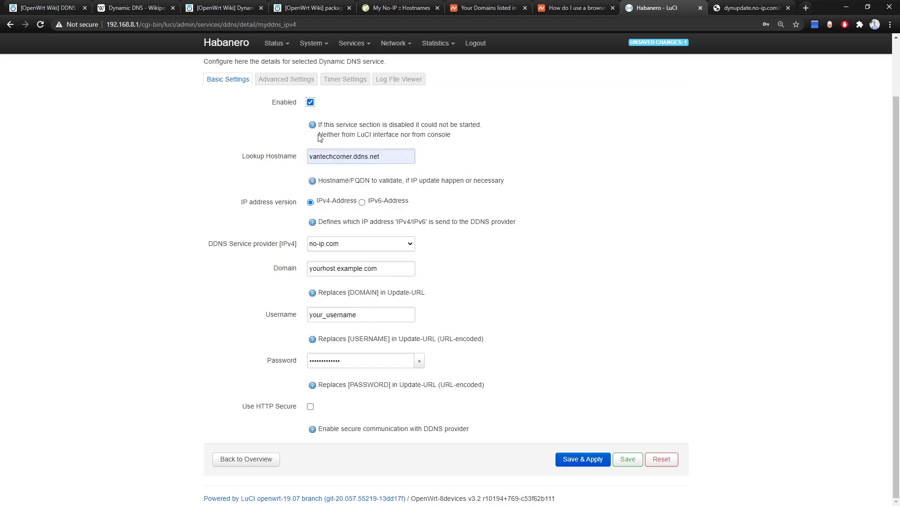
- Set Domain to vantechcorner.ddns.net and paste the account username from the notes into Username
{"action": "left_click", "coordinate": [390, 272]}
{"action": "key", "text": "ctrl+a"}
{"action": "key", "text": "ctrl+v"}
{"action": "left_click", "coordinate": [355, 314]}
{"action": "key", "text": "ctrl+a"}
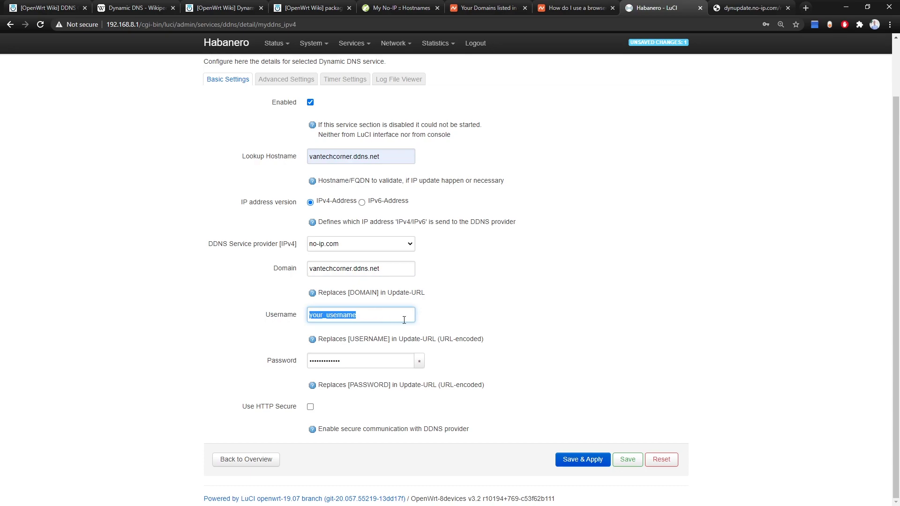
{"action": "key", "text": "alt+Tab"}
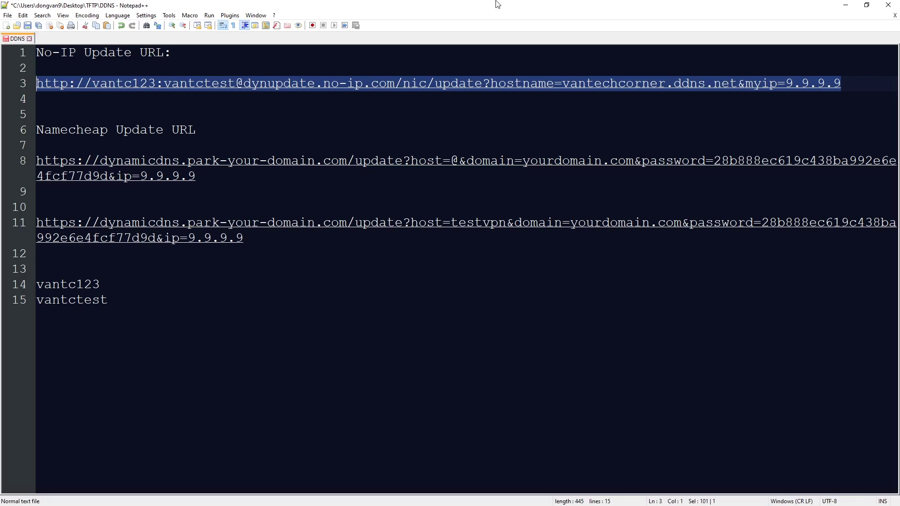
{"action": "key", "text": "super+Down"}
{"action": "left_click_drag", "start_coordinate": [347, 361], "coordinate": [266, 361]}
{"action": "key", "text": "ctrl+c"}
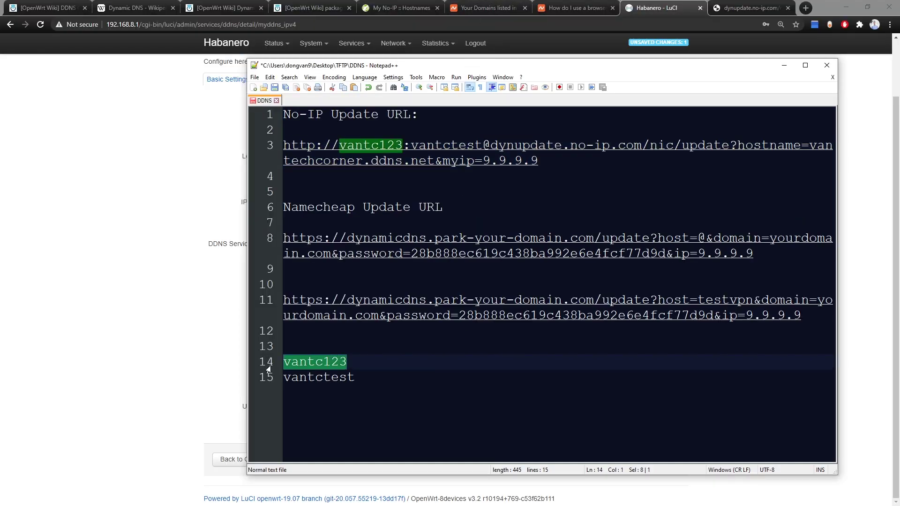
{"action": "left_click", "coordinate": [97, 366]}
{"action": "left_click_drag", "start_coordinate": [379, 312], "coordinate": [207, 311]}
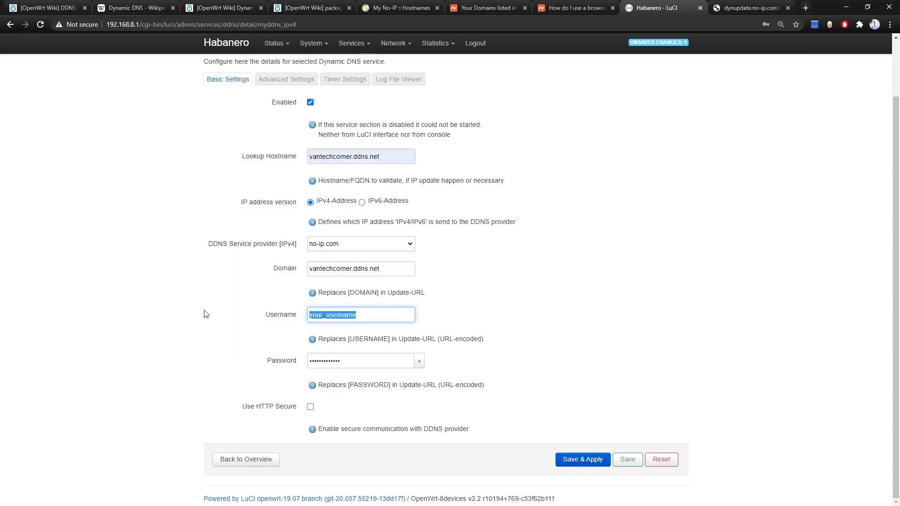
{"action": "key", "text": "ctrl+v"}
- Paste the No-IP account password from the notes into the Password field
{"action": "key", "text": "alt+Tab"}
{"action": "left_click_drag", "start_coordinate": [355, 376], "coordinate": [267, 377]}
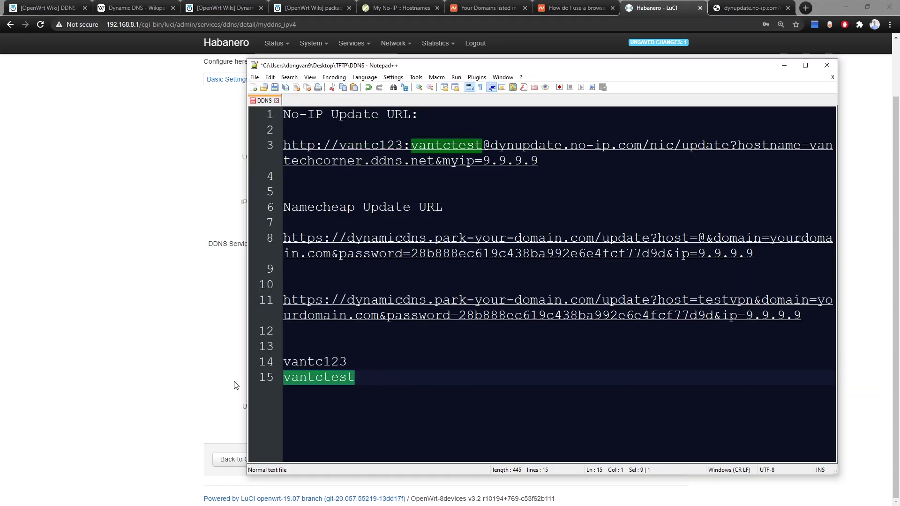
{"action": "left_click", "coordinate": [112, 378]}
{"action": "double_click", "coordinate": [364, 362]}
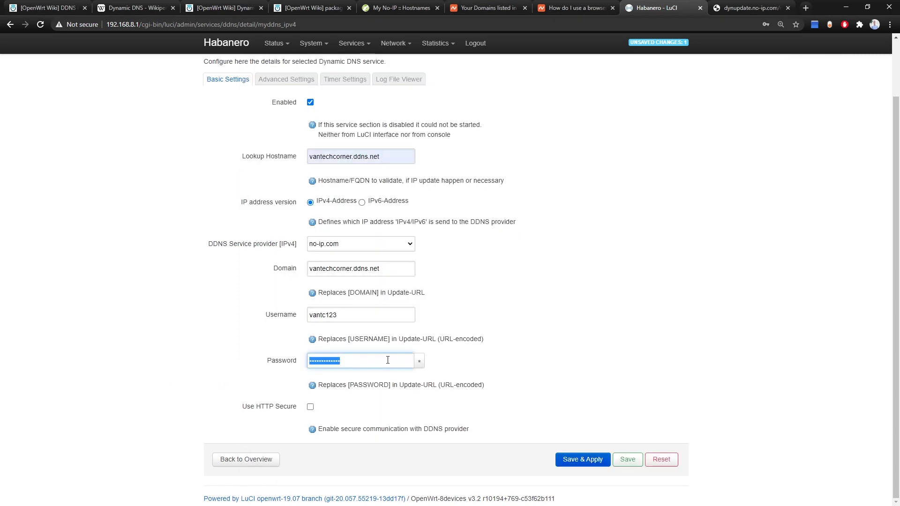
{"action": "key", "text": "ctrl+v"}
{"action": "scroll", "coordinate": [459, 377], "scroll_direction": "up", "scroll_amount": 1}
{"action": "scroll", "coordinate": [459, 377], "scroll_direction": "up", "scroll_amount": 2}
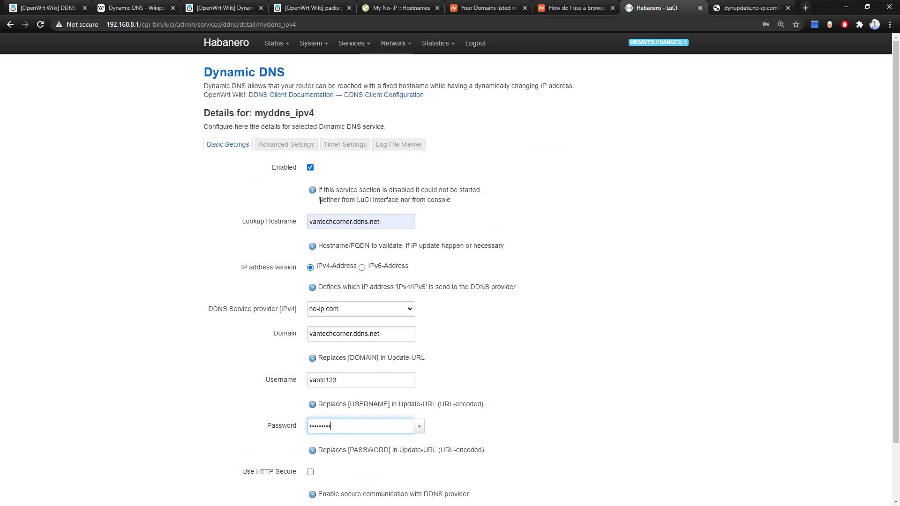
- In Advanced Settings, switch the IP address source to URL, then back to Network
{"action": "left_click", "coordinate": [290, 145]}
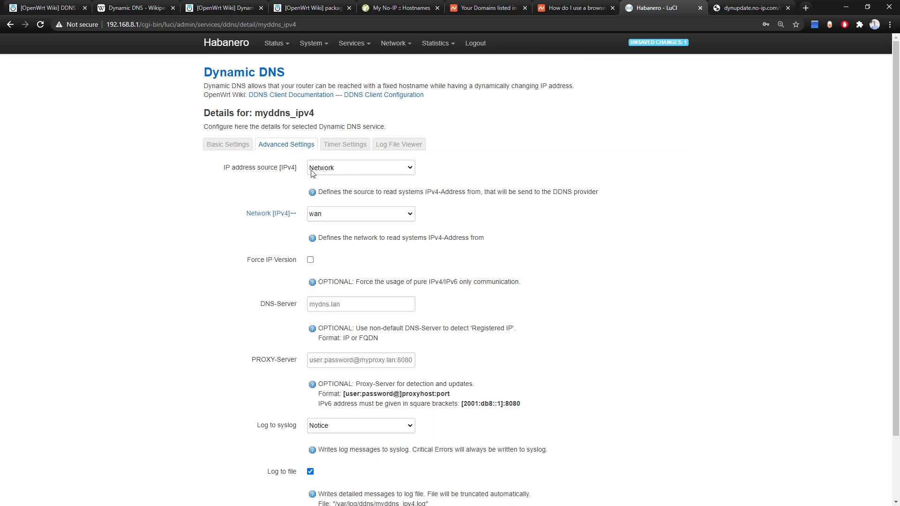
{"action": "left_click", "coordinate": [348, 169]}
{"action": "left_click", "coordinate": [348, 169]}
{"action": "left_click", "coordinate": [348, 169]}
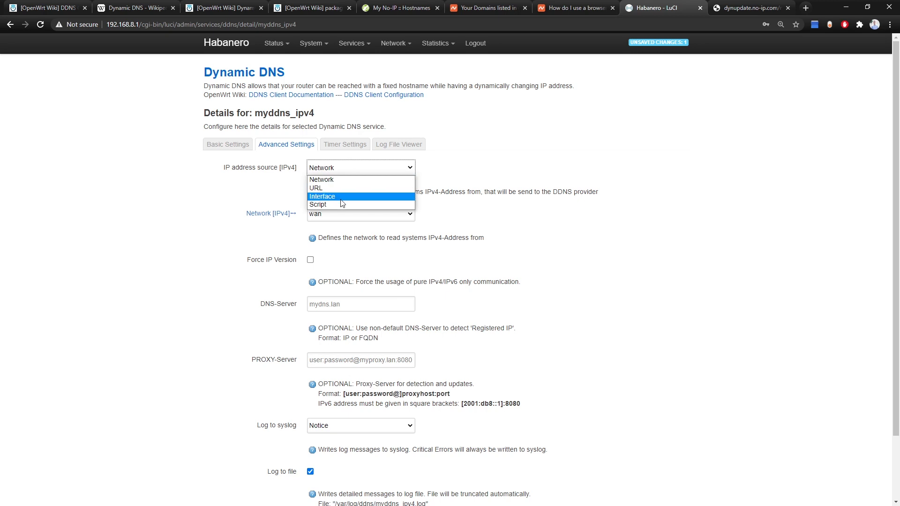
{"action": "left_click", "coordinate": [517, 203]}
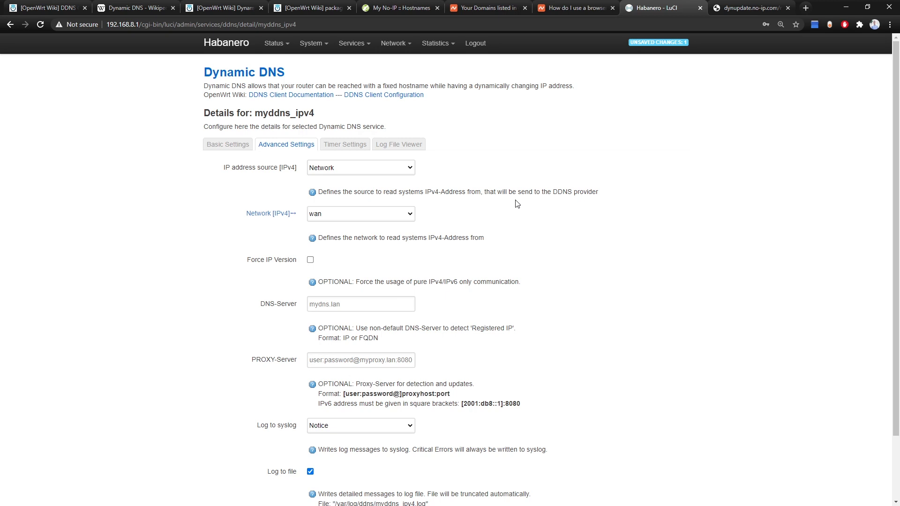
{"action": "left_click", "coordinate": [373, 170]}
{"action": "left_click", "coordinate": [367, 189]}
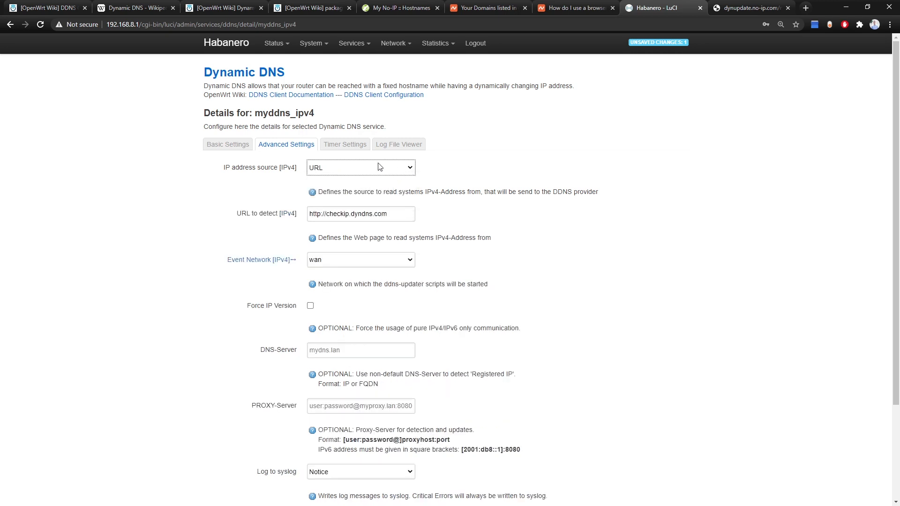
{"action": "left_click", "coordinate": [374, 172]}
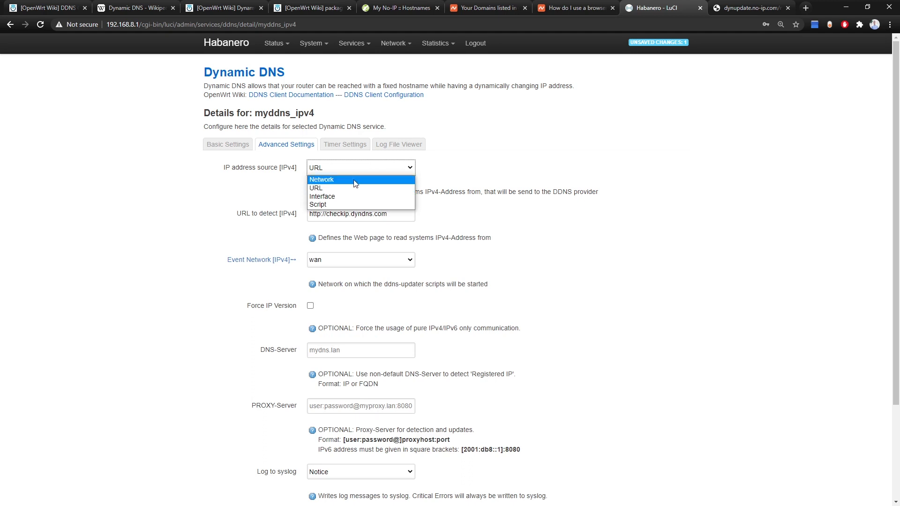
{"action": "left_click", "coordinate": [356, 180]}
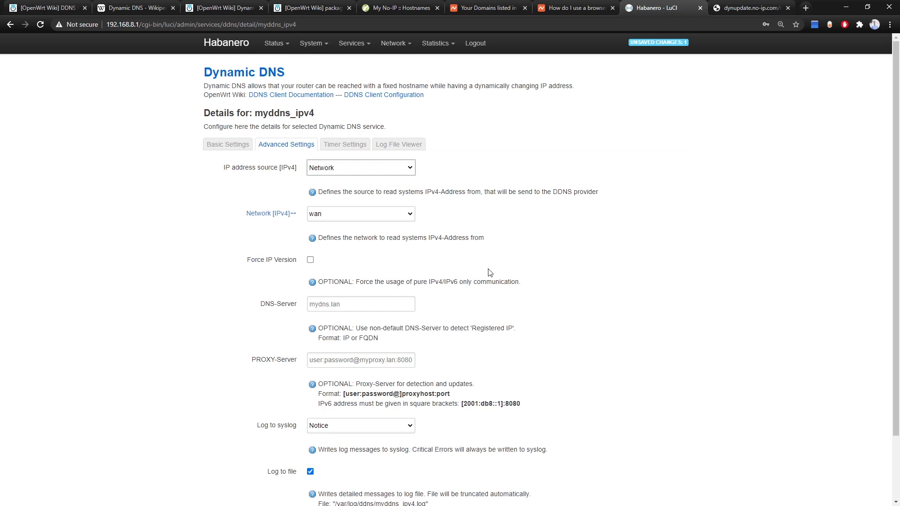
{"action": "scroll", "coordinate": [491, 277], "scroll_direction": "down", "scroll_amount": 2}
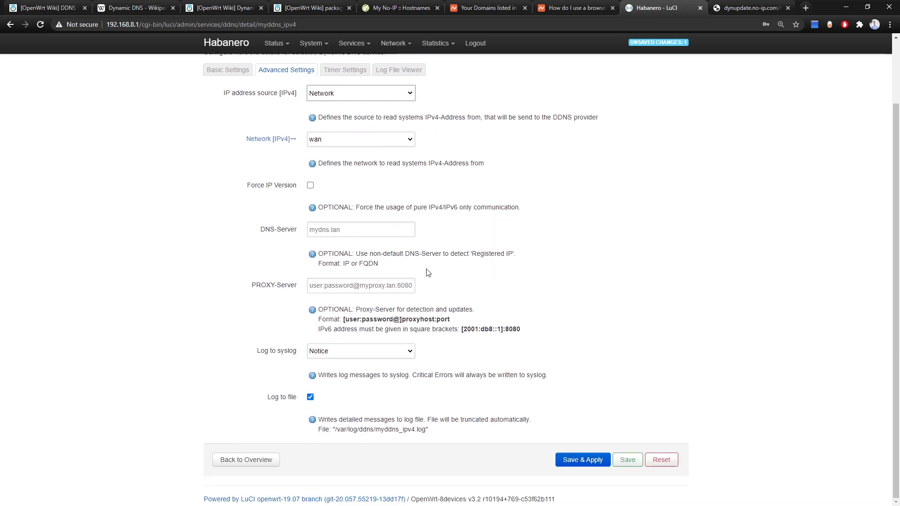
{"action": "scroll", "coordinate": [427, 277], "scroll_direction": "up", "scroll_amount": 1}
{"action": "left_click", "coordinate": [348, 118]}
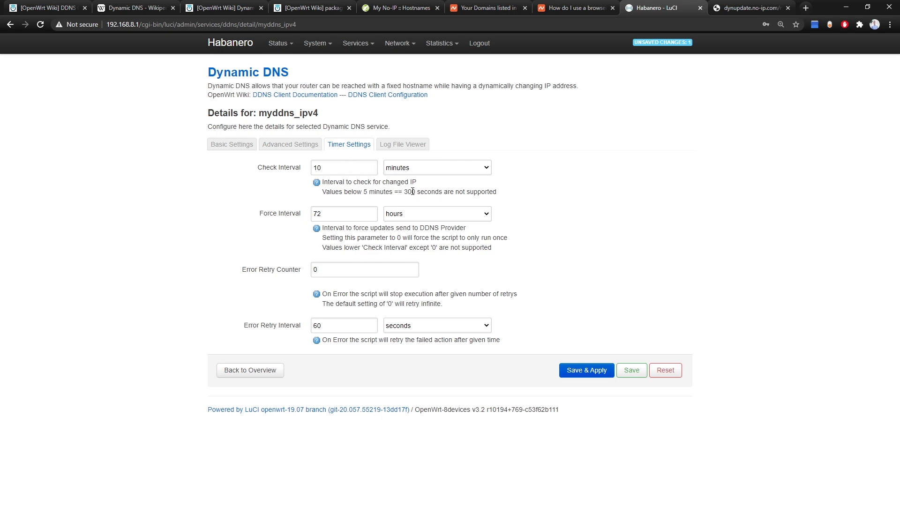
- Set the Check Interval to 6 minutes and Save & Apply the configuration
{"action": "left_click_drag", "start_coordinate": [324, 192], "coordinate": [496, 189]}
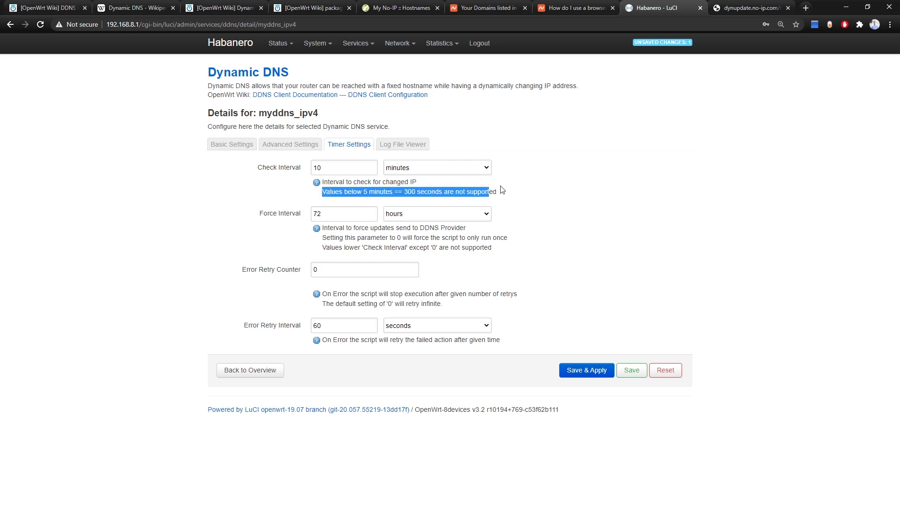
{"action": "left_click", "coordinate": [507, 193]}
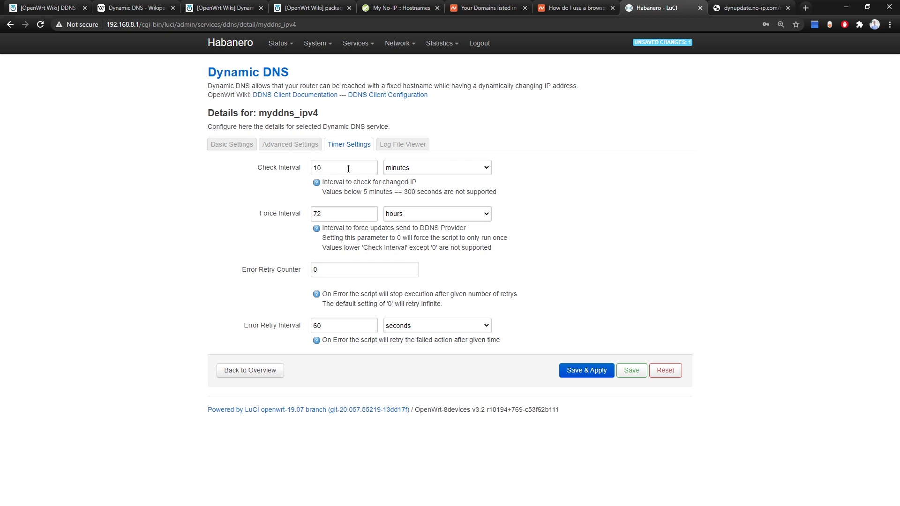
{"action": "double_click", "coordinate": [317, 168]}
{"action": "type", "text": "6"}
{"action": "key", "text": "Tab"}
{"action": "left_click", "coordinate": [580, 376]}
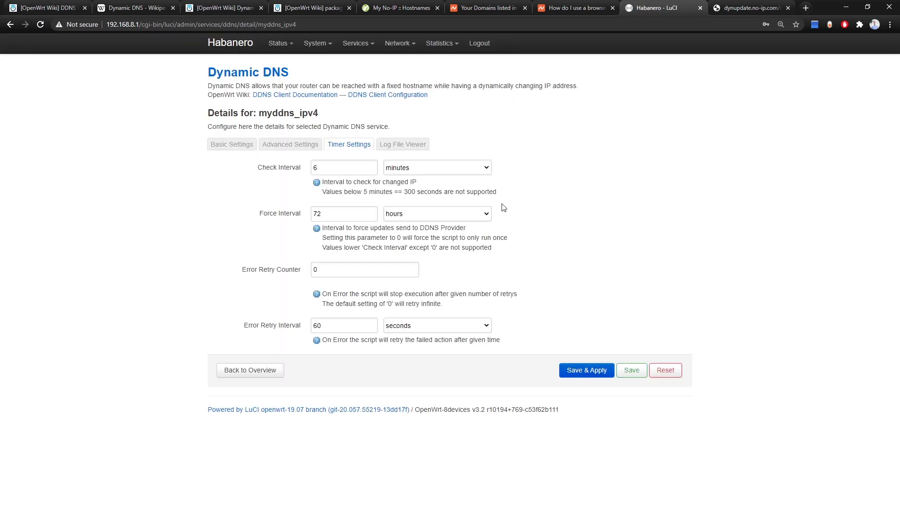
{"action": "left_click", "coordinate": [221, 146]}
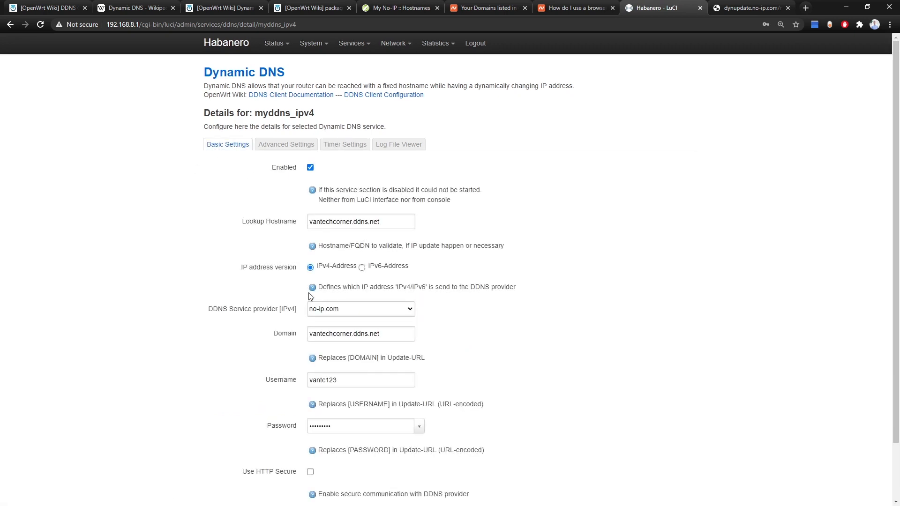
- Return to the DDNS overview, start myddns_ipv4, and reopen its edit page
{"action": "scroll", "coordinate": [270, 476], "scroll_direction": "down", "scroll_amount": 2}
{"action": "left_click", "coordinate": [247, 464]}
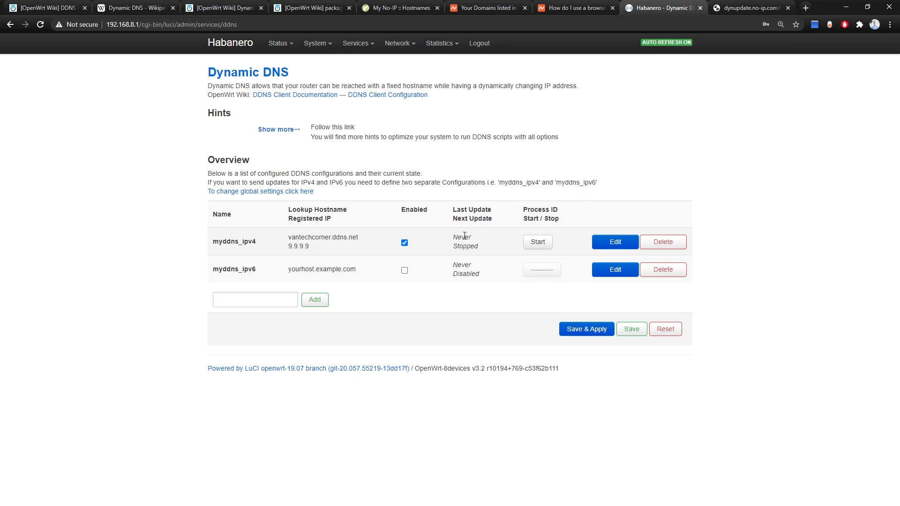
{"action": "left_click", "coordinate": [537, 247]}
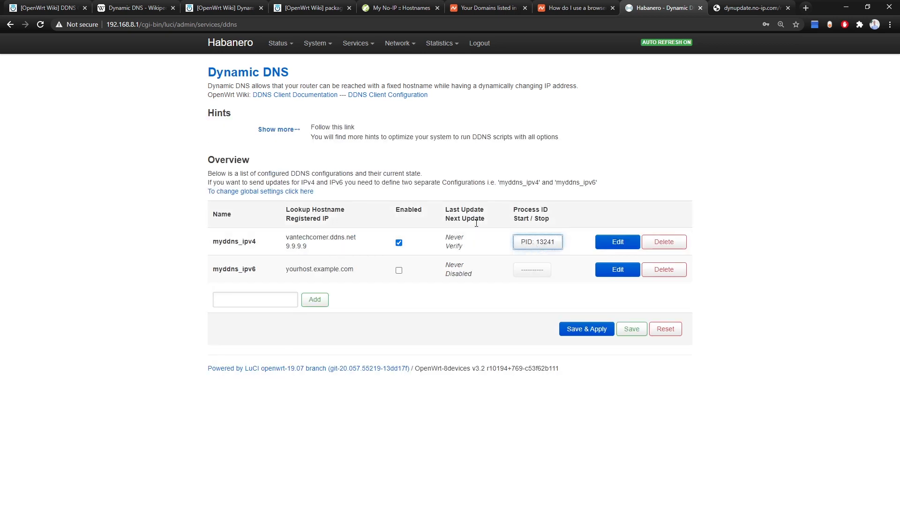
{"action": "left_click", "coordinate": [600, 243]}
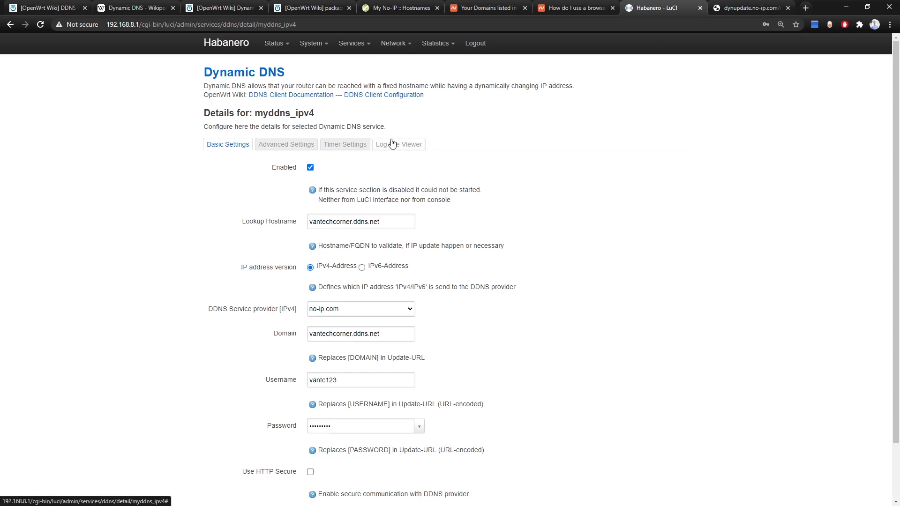
- Reread the myddns_ipv4 log and highlight the local IP line and no-ip.com's 'good 171.249.233.35' answer
{"action": "left_click", "coordinate": [408, 145]}
{"action": "scroll", "coordinate": [641, 293], "scroll_direction": "down", "scroll_amount": 6}
{"action": "left_click", "coordinate": [460, 427]}
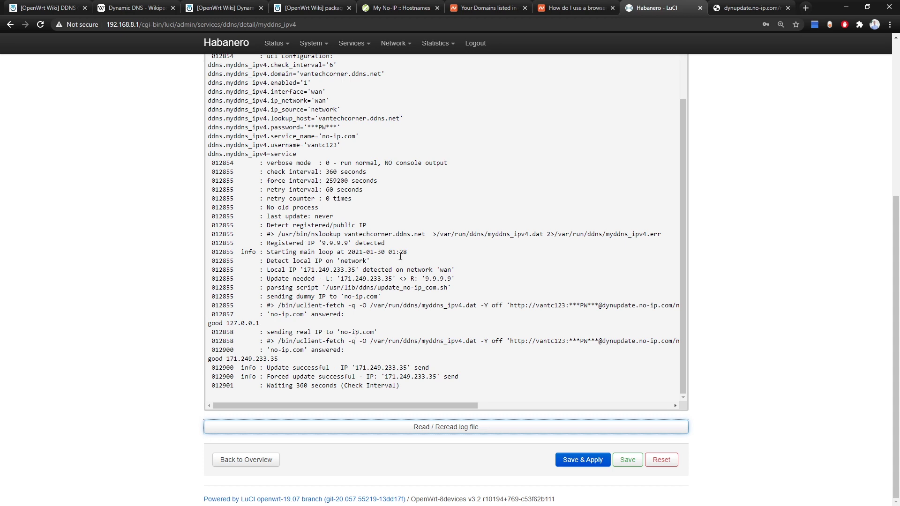
{"action": "left_click_drag", "start_coordinate": [455, 271], "coordinate": [264, 271]}
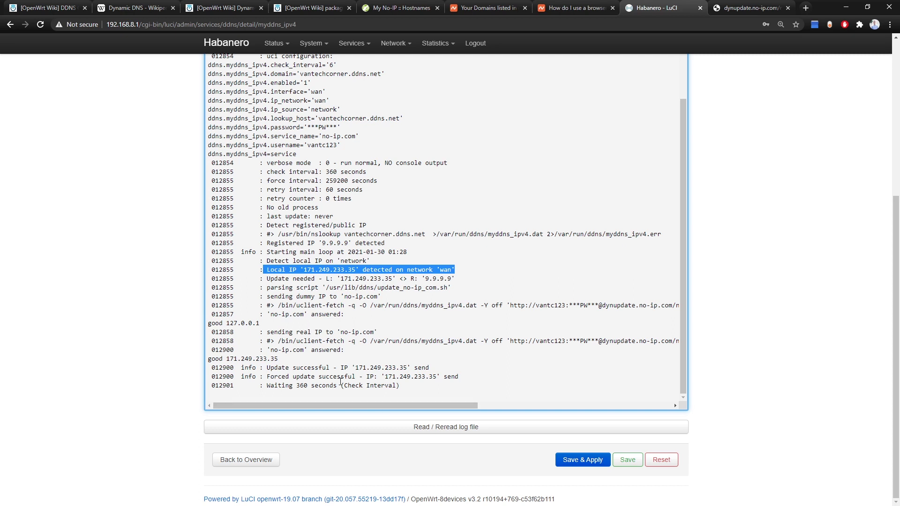
{"action": "left_click_drag", "start_coordinate": [345, 351], "coordinate": [252, 351]}
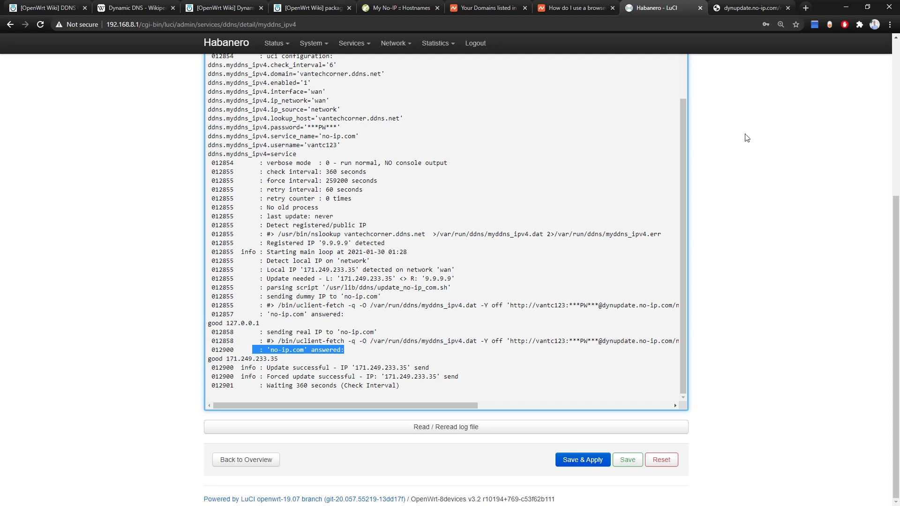
- Reload No-IP's Hostnames list to show vantechcorner.ddns.net at 171.249.233.35, dismissing the Modify dialog
{"action": "left_click", "coordinate": [397, 5]}
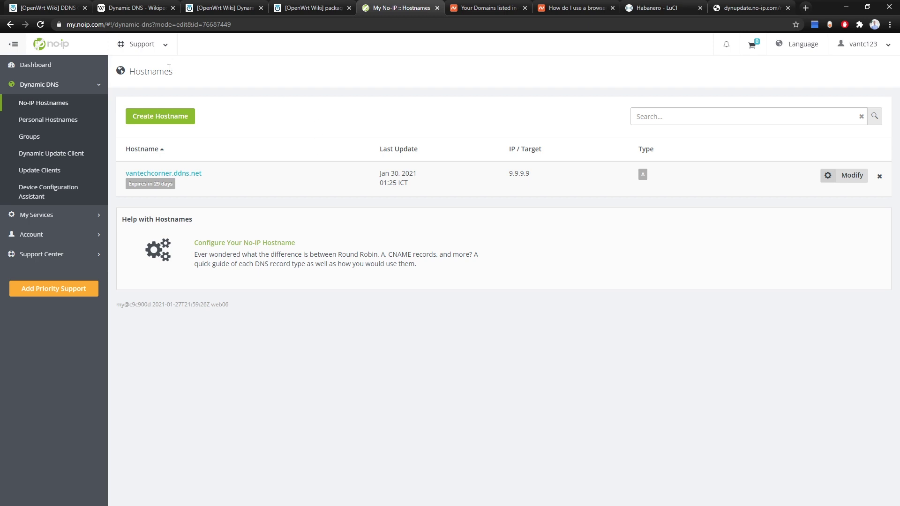
{"action": "left_click", "coordinate": [40, 24]}
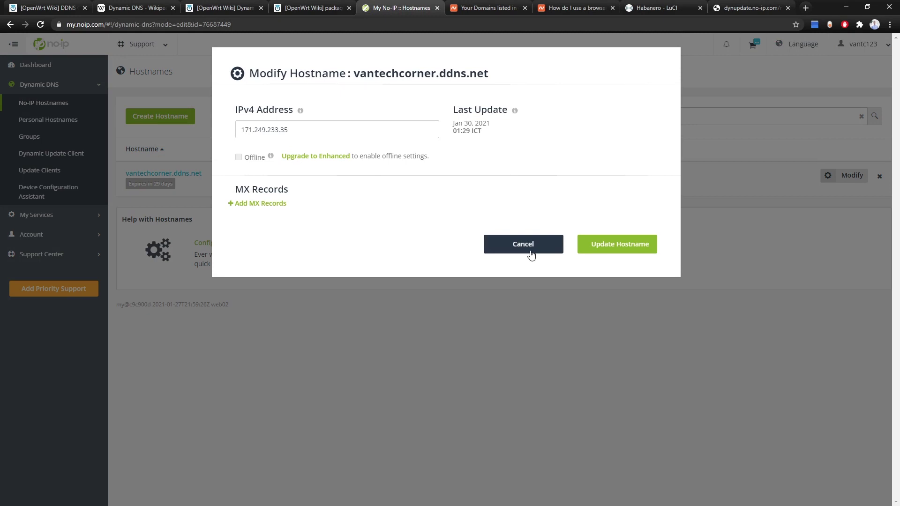
{"action": "left_click", "coordinate": [531, 254]}
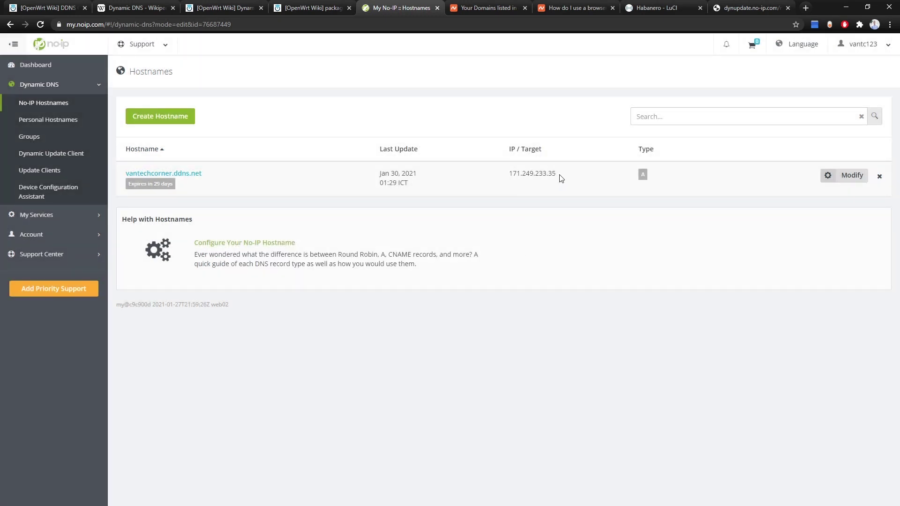
- Rerun the ping of vantechcorner.ddns.net in Command Prompt, getting 0% loss
{"action": "key", "text": "alt+Tab"}
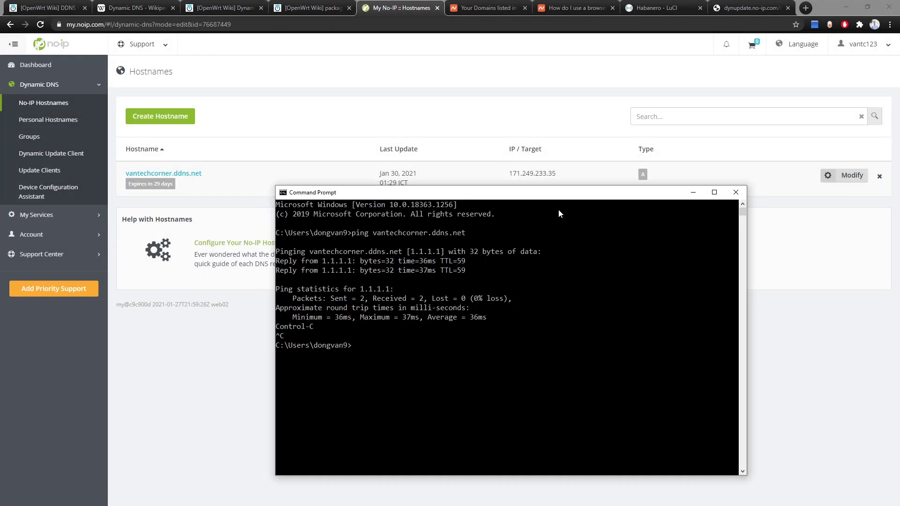
{"action": "key", "text": "Up"}
{"action": "key", "text": "Return"}
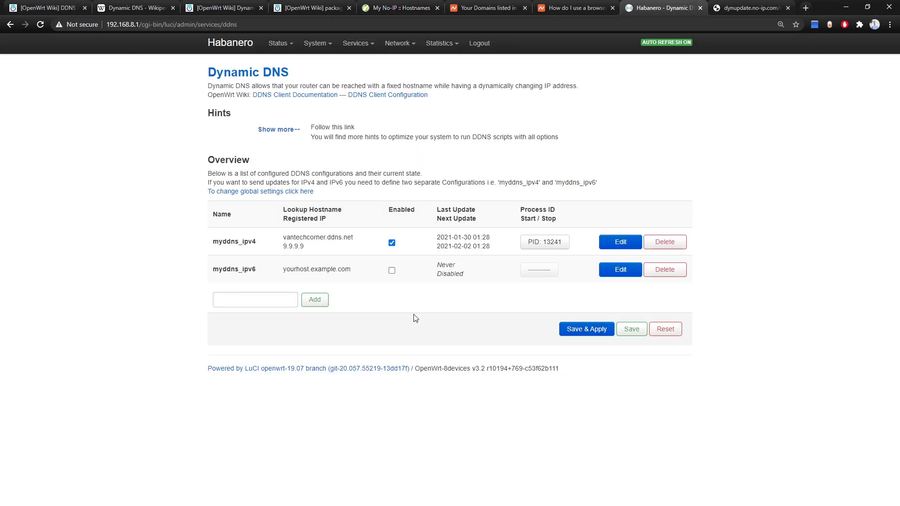
- Add a new DDNS configuration named 'namecheap' below the overview table
{"action": "left_click", "coordinate": [254, 304]}
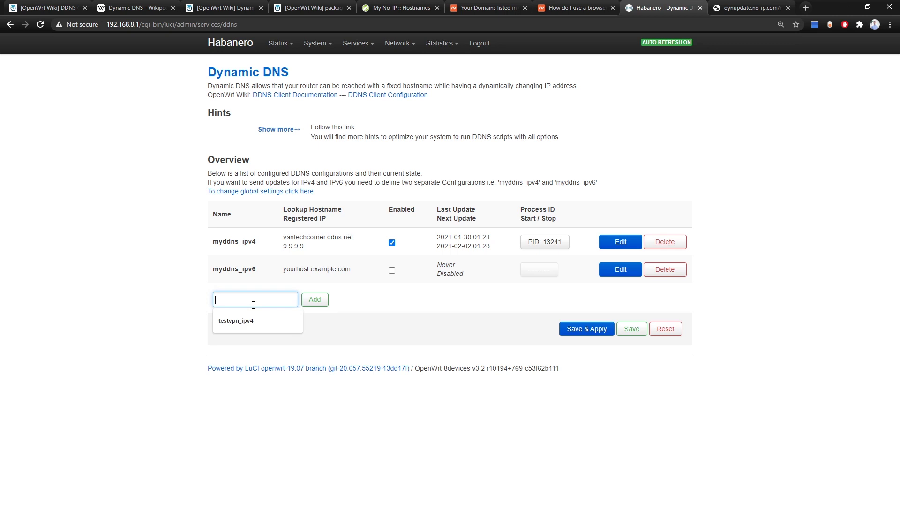
{"action": "type", "text": "namecheap"}
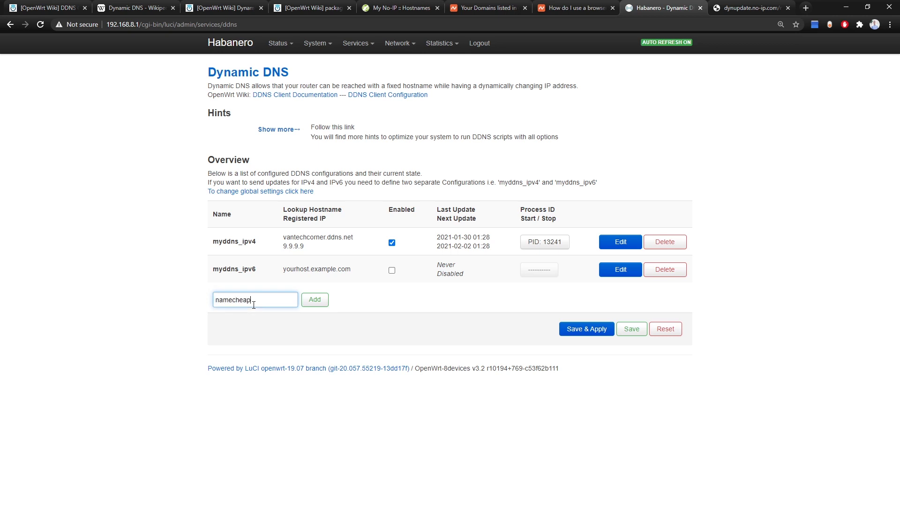
{"action": "left_click", "coordinate": [318, 303]}
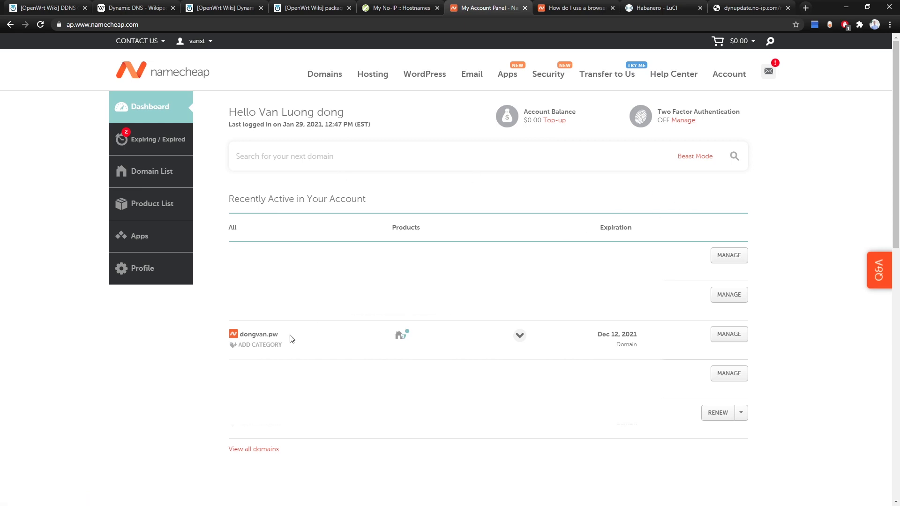
- Open dongvan.pw's Advanced DNS page and scroll to the Dynamic DNS records @, my, testvpn, vn
{"action": "left_click", "coordinate": [735, 338]}
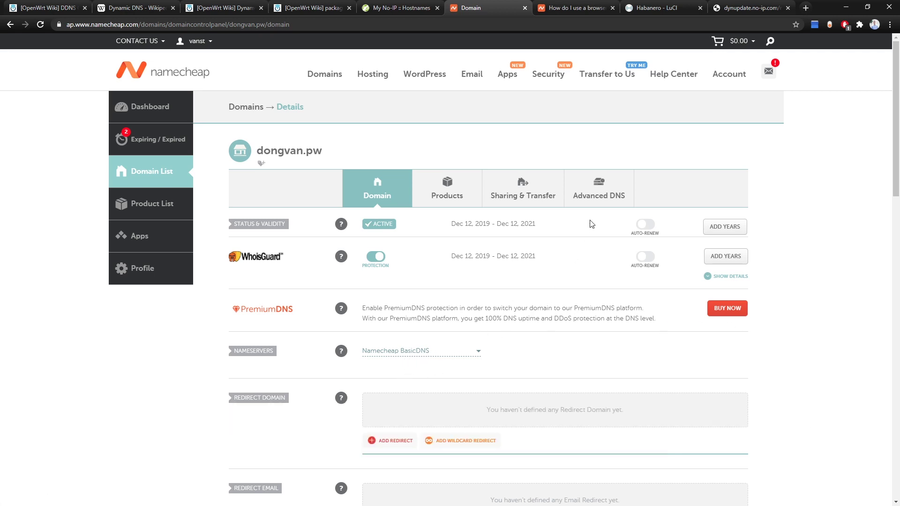
{"action": "left_click", "coordinate": [596, 191]}
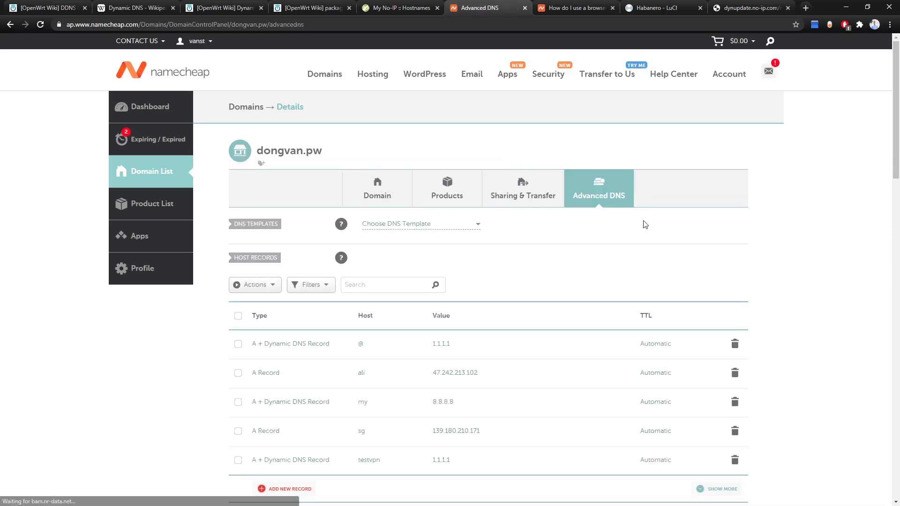
{"action": "scroll", "coordinate": [628, 225], "scroll_direction": "down", "scroll_amount": 2}
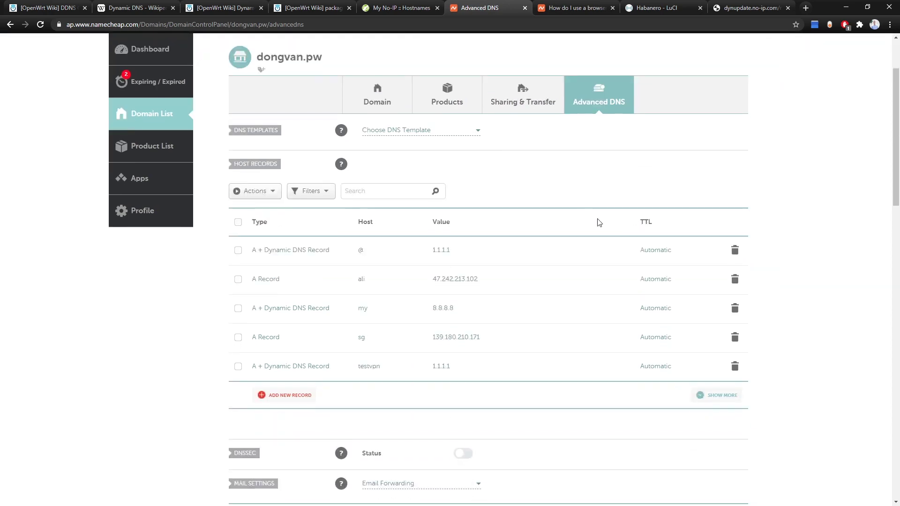
{"action": "scroll", "coordinate": [553, 267], "scroll_direction": "down", "scroll_amount": 4}
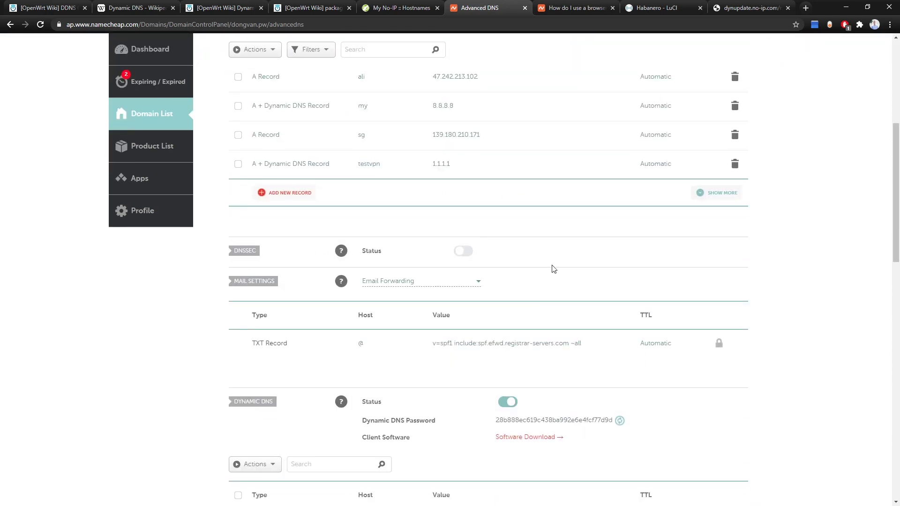
{"action": "scroll", "coordinate": [619, 270], "scroll_direction": "down", "scroll_amount": 4}
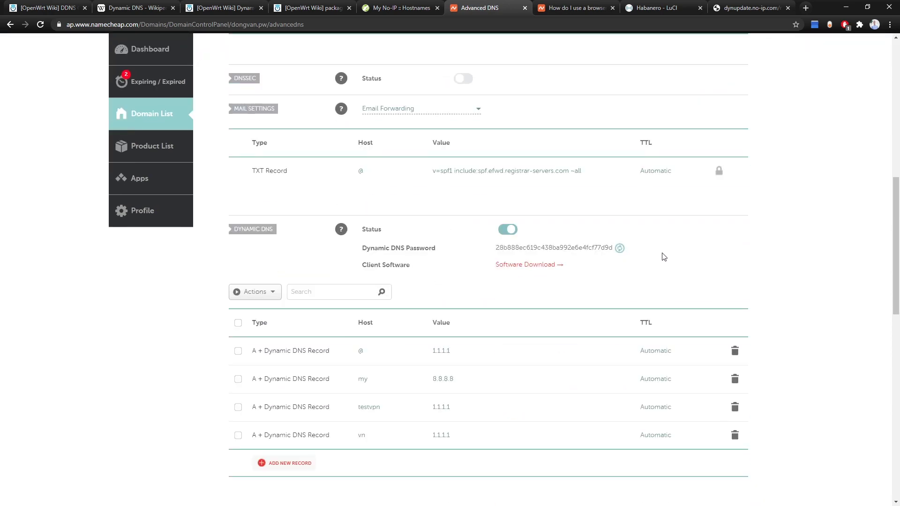
{"action": "scroll", "coordinate": [546, 243], "scroll_direction": "down", "scroll_amount": 2}
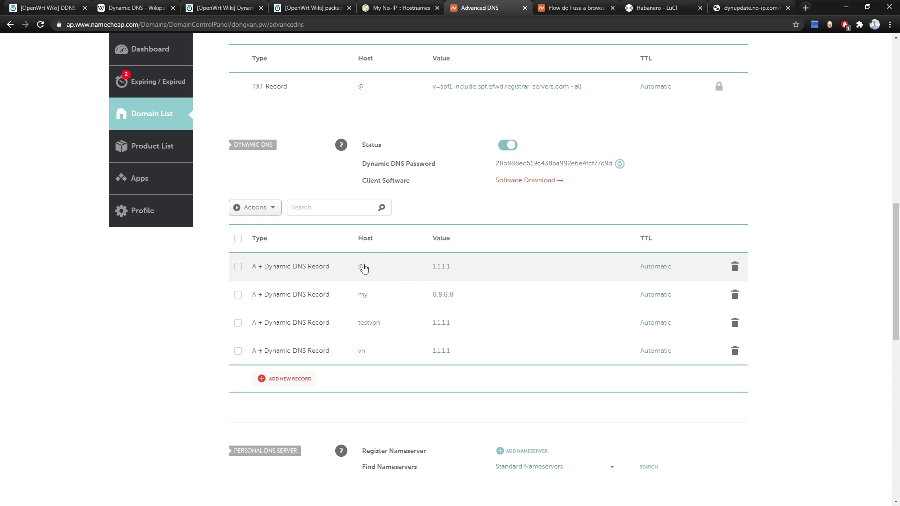
- Ping dongvan.pw in Command Prompt and mark the resolved address 1.1.1.1 in the output
{"action": "key", "text": "alt+Tab"}
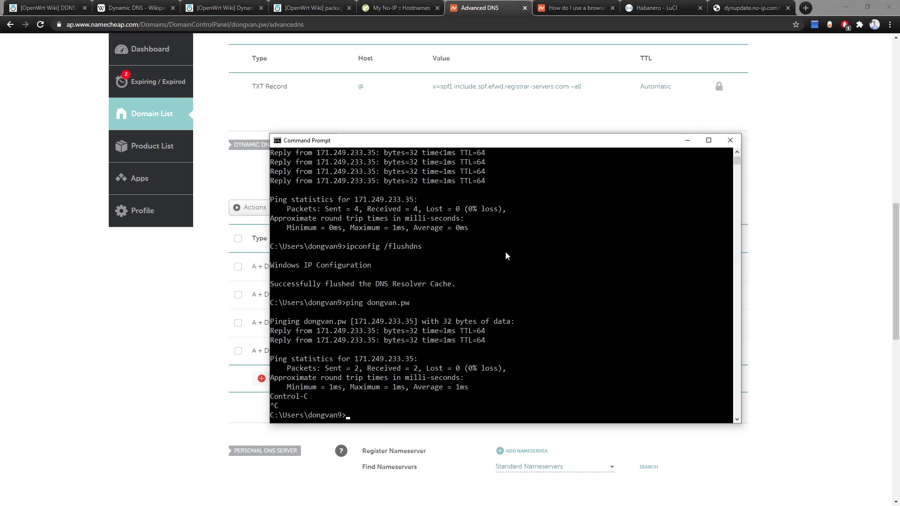
{"action": "type", "text": "ping dongvan.pw"}
{"action": "left_click_drag", "start_coordinate": [500, 146], "coordinate": [719, 100]}
{"action": "key", "text": "Return"}
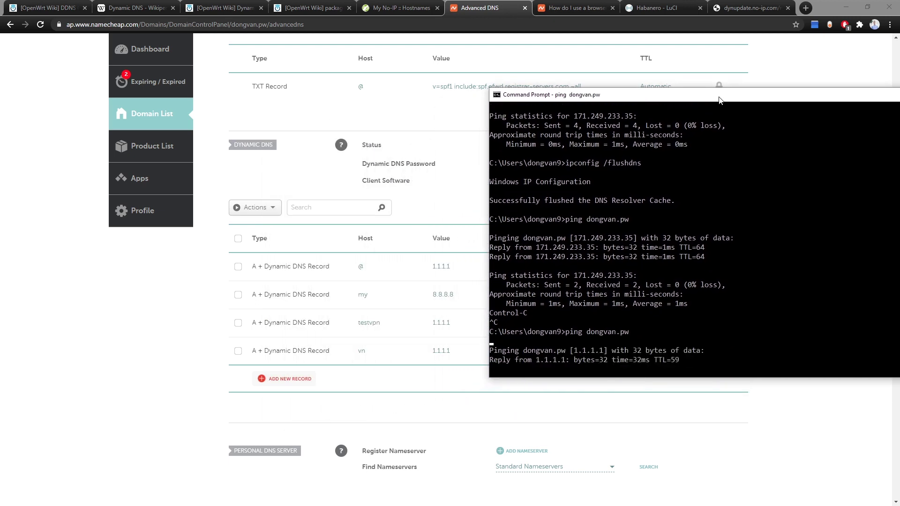
{"action": "left_click_drag", "start_coordinate": [550, 98], "coordinate": [515, 85]}
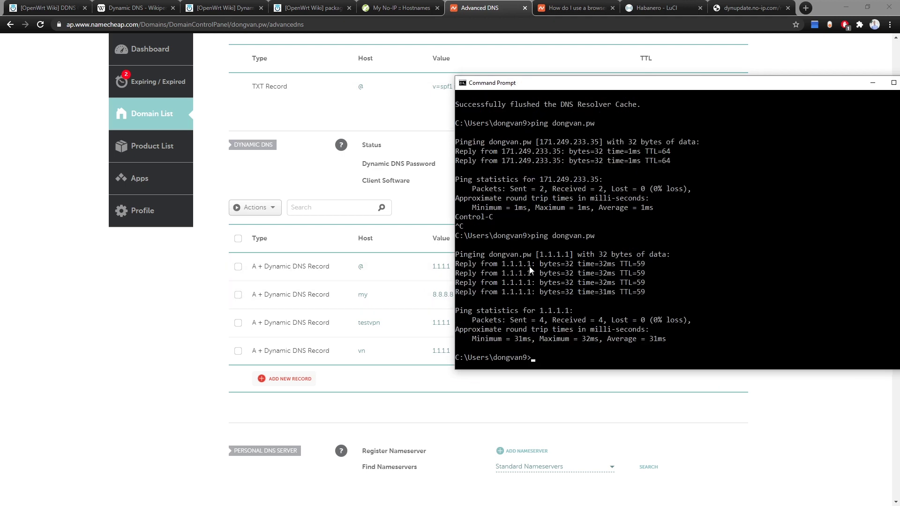
{"action": "left_click_drag", "start_coordinate": [533, 269], "coordinate": [499, 265]}
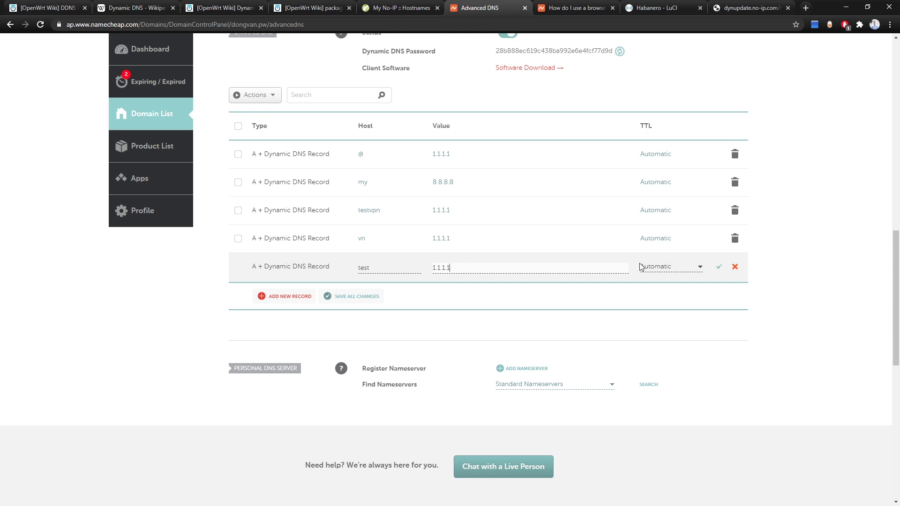
- Save the new 'test' record at 1.1.1.1 and ping test.dongvan.pw, confirming 1.1.1.1 with 0% loss
{"action": "left_click", "coordinate": [719, 266]}
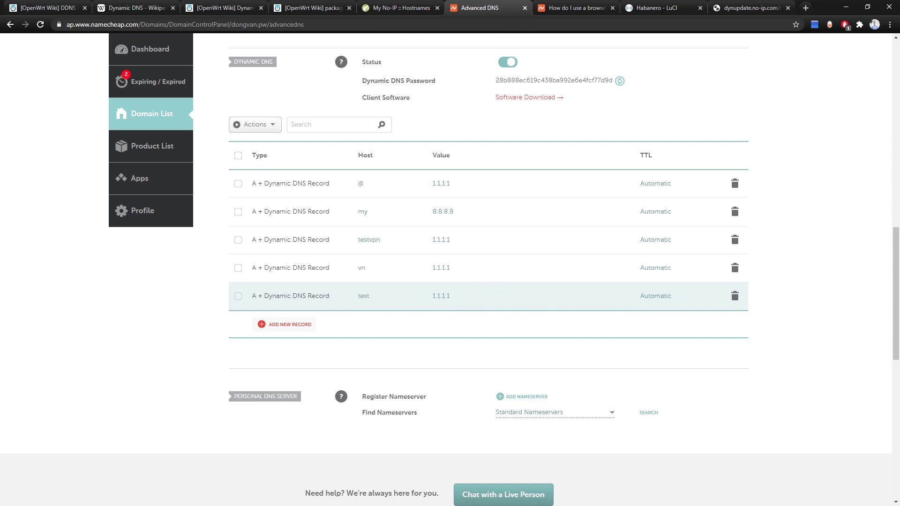
{"action": "key", "text": "alt+Tab"}
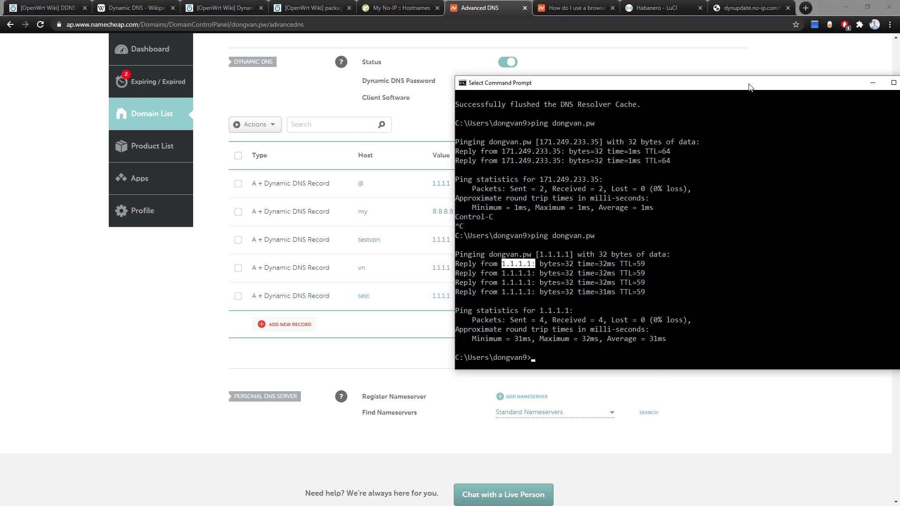
{"action": "key", "text": "Escape"}
{"action": "type", "text": "ping"}
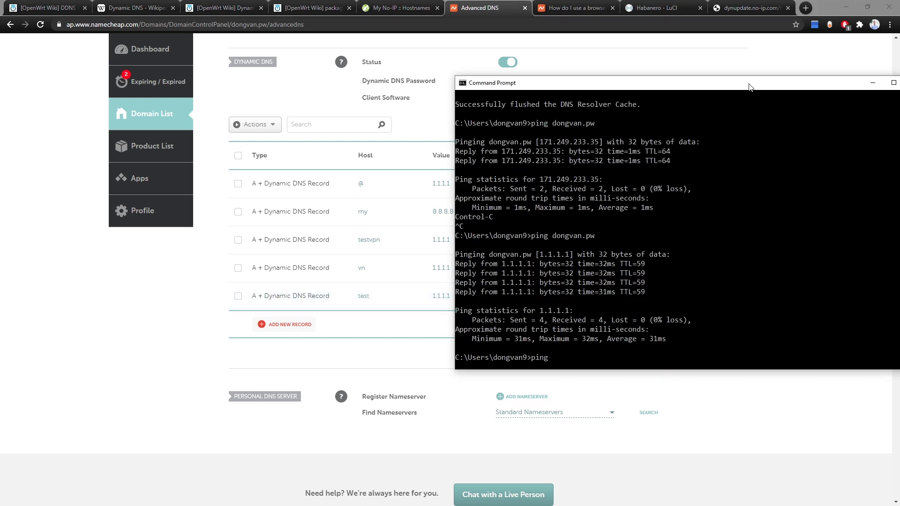
{"action": "type", "text": " test.dongvan.pw"}
{"action": "key", "text": "Return"}
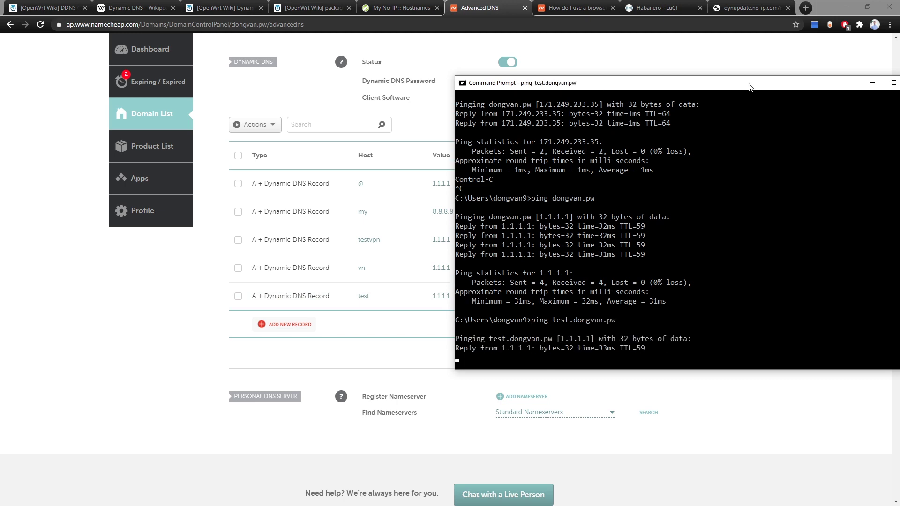
{"action": "left_click_drag", "start_coordinate": [598, 85], "coordinate": [573, 86]}
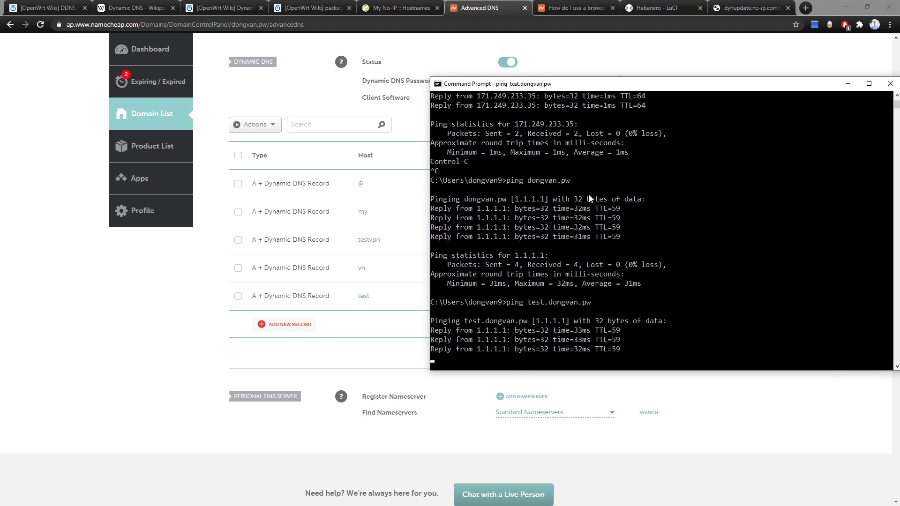
- Back on Namecheap's Advanced DNS page, select the Dynamic DNS password
{"action": "left_click", "coordinate": [742, 422]}
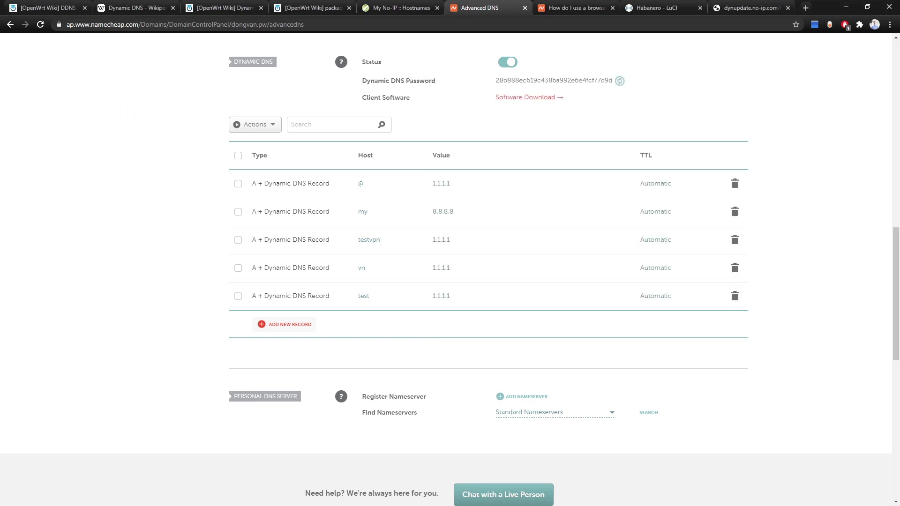
{"action": "scroll", "coordinate": [560, 232], "scroll_direction": "up", "scroll_amount": 2}
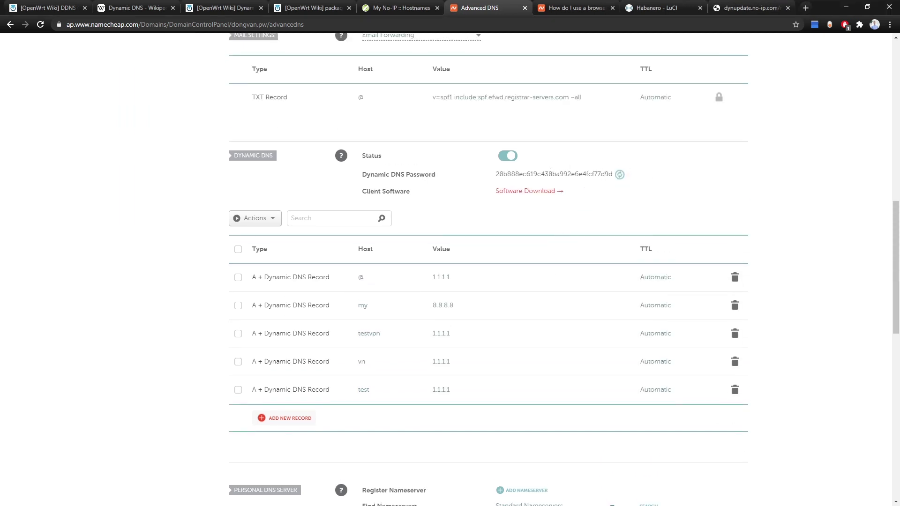
{"action": "double_click", "coordinate": [581, 174]}
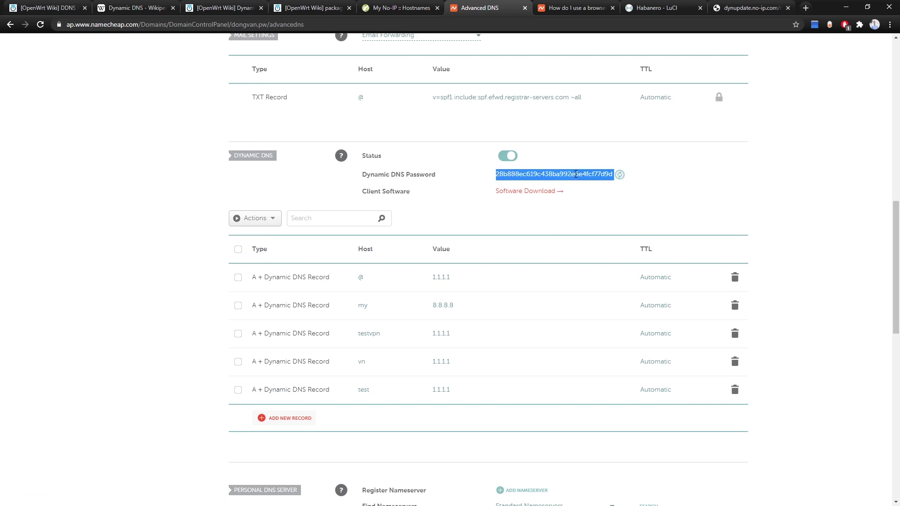
- Inspect line 8's Namecheap update URL in Notepad++, checking its password against Namecheap's
{"action": "key", "text": "alt+Tab"}
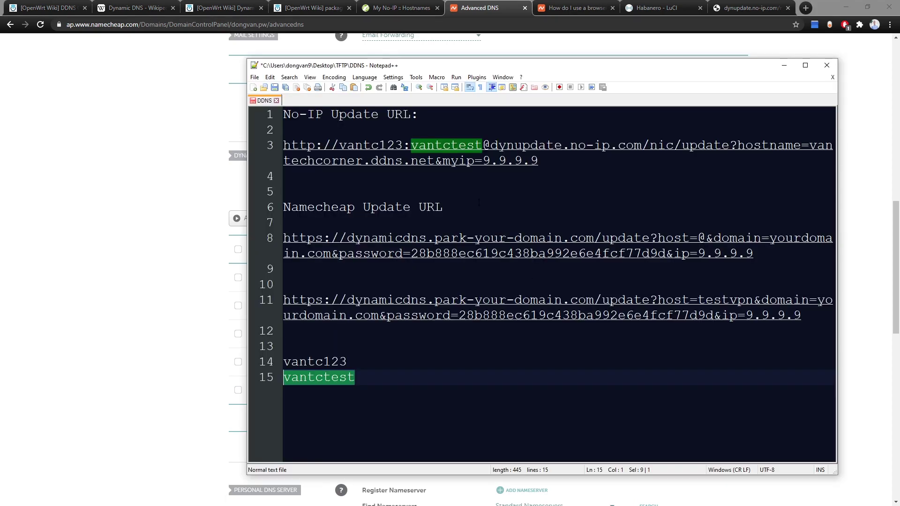
{"action": "double_click", "coordinate": [480, 65]}
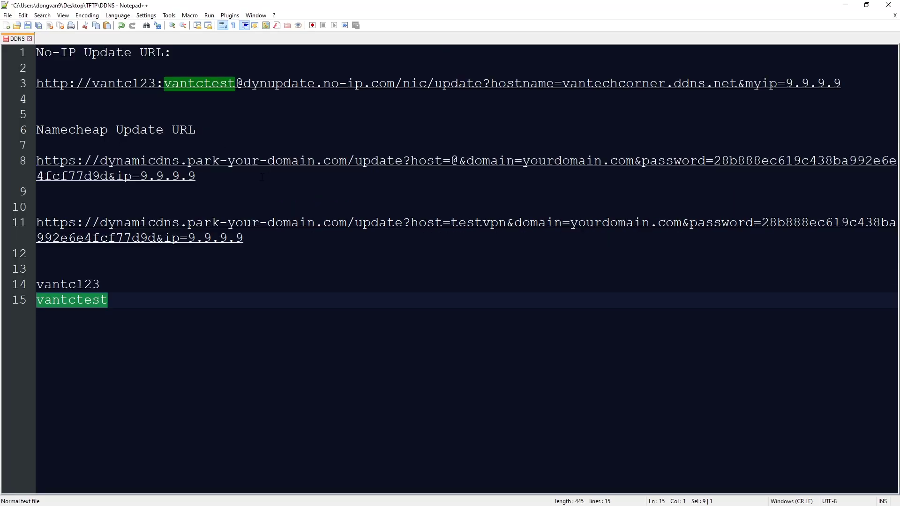
{"action": "left_click", "coordinate": [108, 300]}
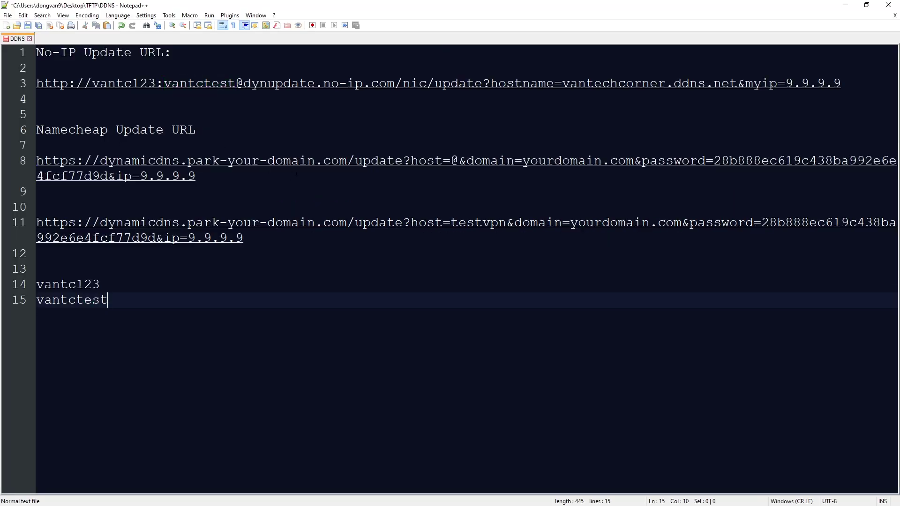
{"action": "key", "text": "Up"}
{"action": "key", "text": "Up"}
{"action": "key", "text": "Up"}
{"action": "key", "text": "Up"}
{"action": "key", "text": "Up"}
{"action": "key", "text": "Up"}
{"action": "key", "text": "Up"}
{"action": "key", "text": "Up"}
{"action": "key", "text": "Up"}
{"action": "key", "text": "Home"}
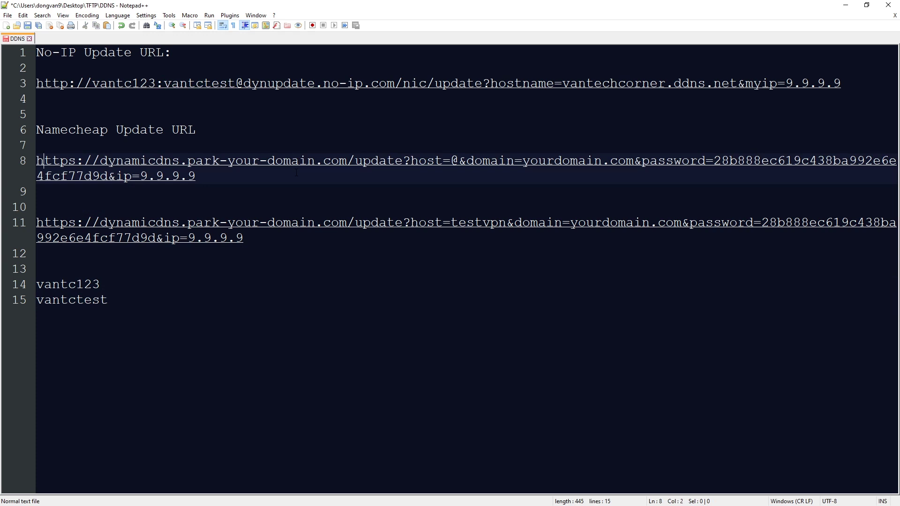
{"action": "key", "text": "ctrl+Right"}
{"action": "key", "text": "ctrl+Right"}
{"action": "key", "text": "ctrl+Right"}
{"action": "key", "text": "shift+Left"}
{"action": "key", "text": "Right"}
{"action": "key", "text": "shift+Right"}
{"action": "key", "text": "shift+Right"}
{"action": "key", "text": "shift+Right"}
{"action": "key", "text": "shift+Right"}
{"action": "key", "text": "shift+Right"}
{"action": "key", "text": "shift+Right"}
{"action": "key", "text": "shift+Right"}
{"action": "key", "text": "shift+Right"}
{"action": "key", "text": "shift+Right"}
{"action": "key", "text": "shift+Right"}
{"action": "key", "text": "shift+Right"}
{"action": "key", "text": "shift+Right"}
{"action": "key", "text": "shift+Right"}
{"action": "key", "text": "shift+Right"}
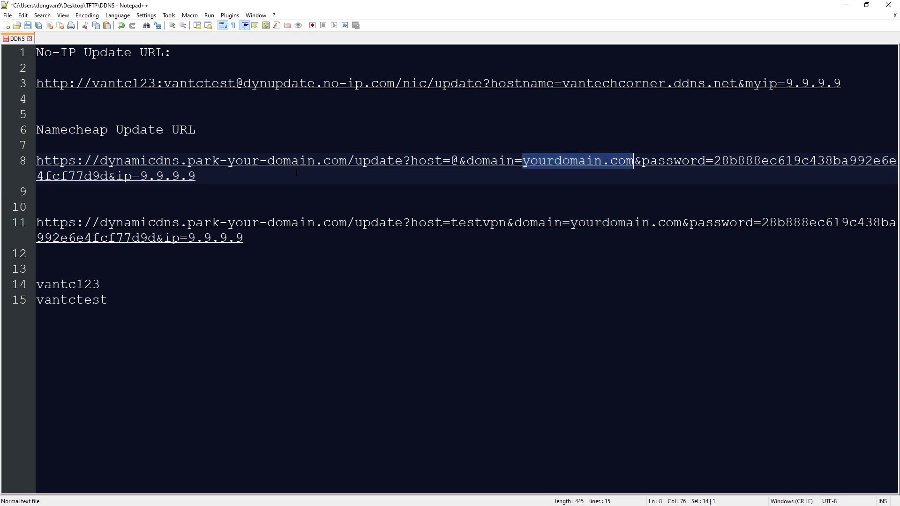
{"action": "key", "text": "Right"}
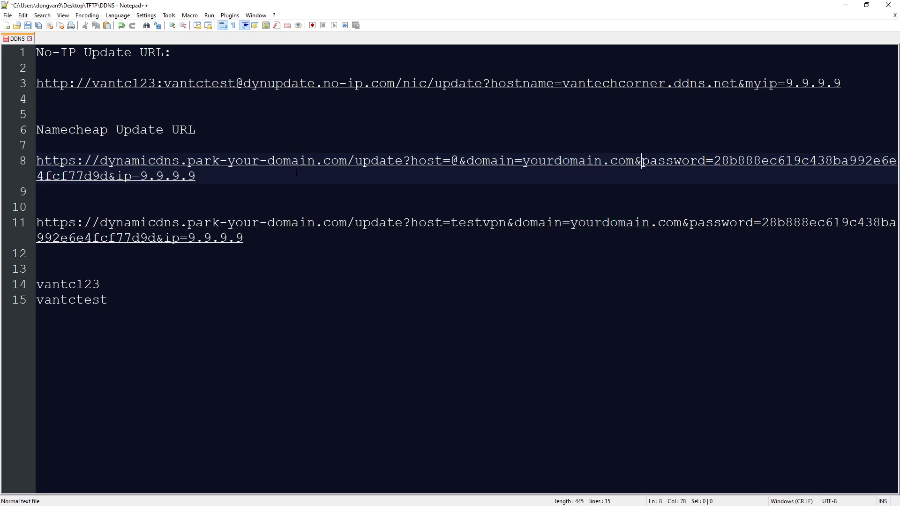
{"action": "key", "text": "shift+Right"}
{"action": "key", "text": "shift+Right"}
{"action": "key", "text": "shift+Right"}
{"action": "key", "text": "shift+Right"}
{"action": "key", "text": "shift+Right"}
{"action": "key", "text": "shift+Right"}
{"action": "key", "text": "shift+Right"}
{"action": "key", "text": "shift+Right"}
{"action": "key", "text": "shift+Right"}
{"action": "key", "text": "shift+Right"}
{"action": "key", "text": "shift+Right"}
{"action": "key", "text": "shift+Right"}
{"action": "key", "text": "shift+Right"}
{"action": "key", "text": "shift+Right"}
{"action": "key", "text": "shift+Right"}
{"action": "key", "text": "shift+Right"}
{"action": "key", "text": "shift+Right"}
{"action": "key", "text": "shift+Right"}
{"action": "key", "text": "shift+Right"}
{"action": "key", "text": "shift+Right"}
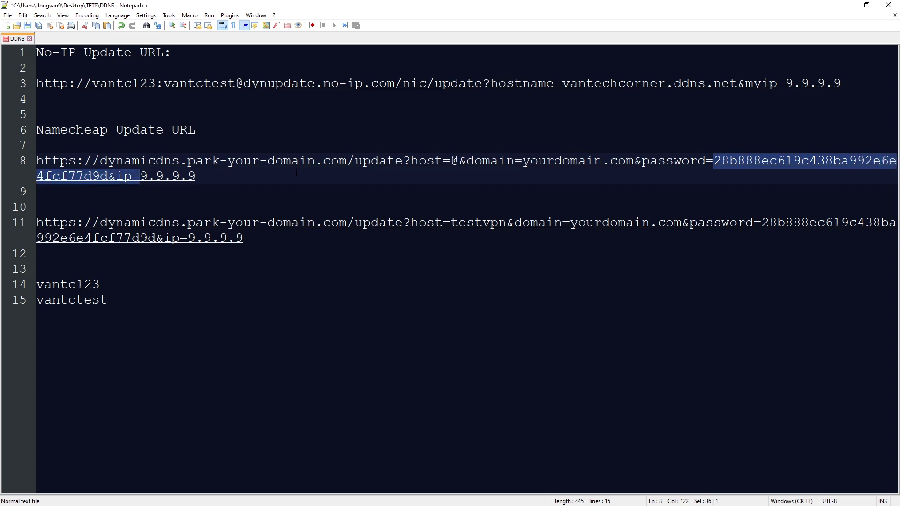
{"action": "left_click", "coordinate": [358, 185]}
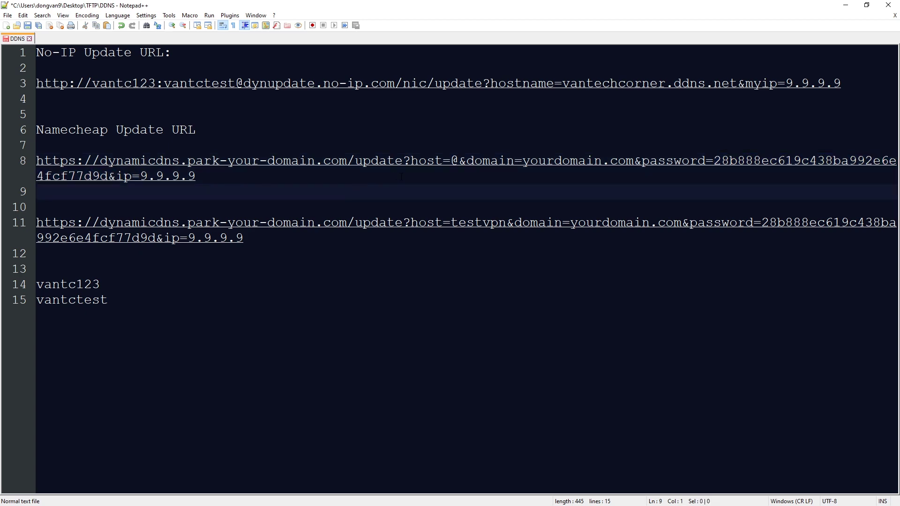
{"action": "key", "text": "alt+Tab"}
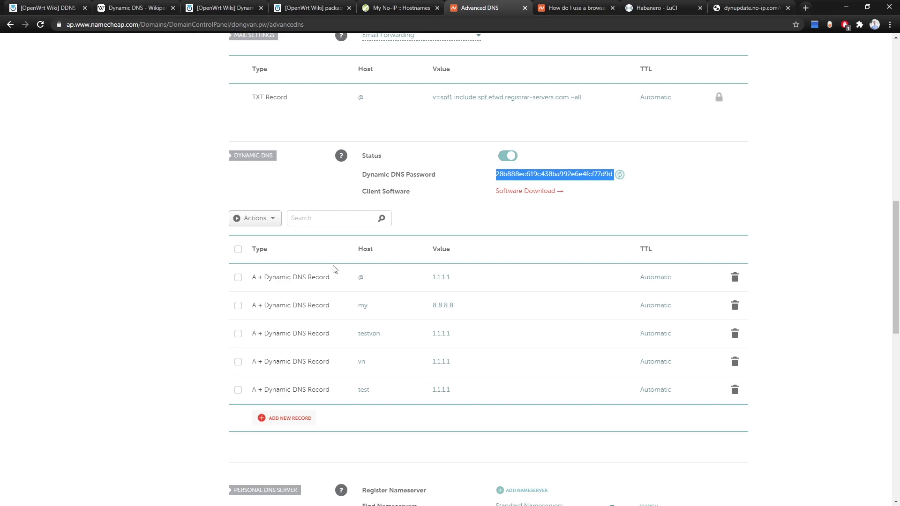
{"action": "key", "text": "alt+Tab"}
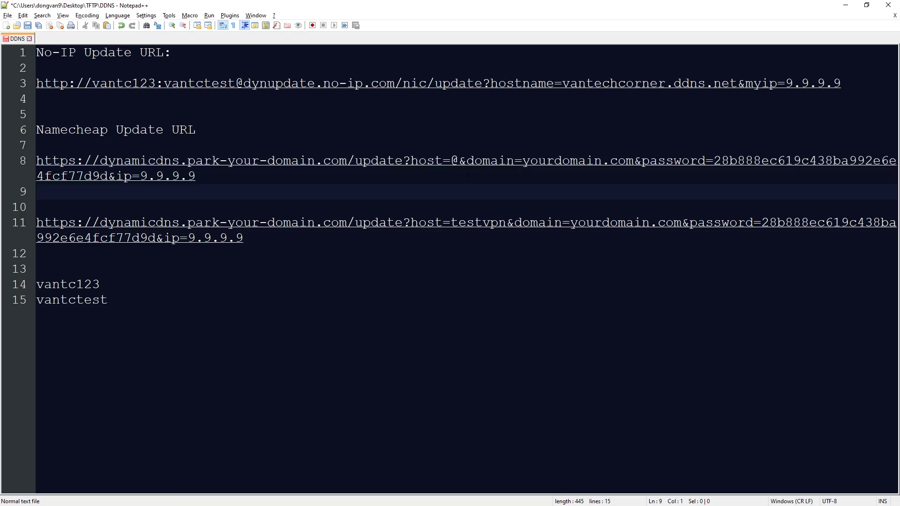
- Replace the yourdomain.com placeholder in the update URL with dongvan.pw
{"action": "key", "text": "Up"}
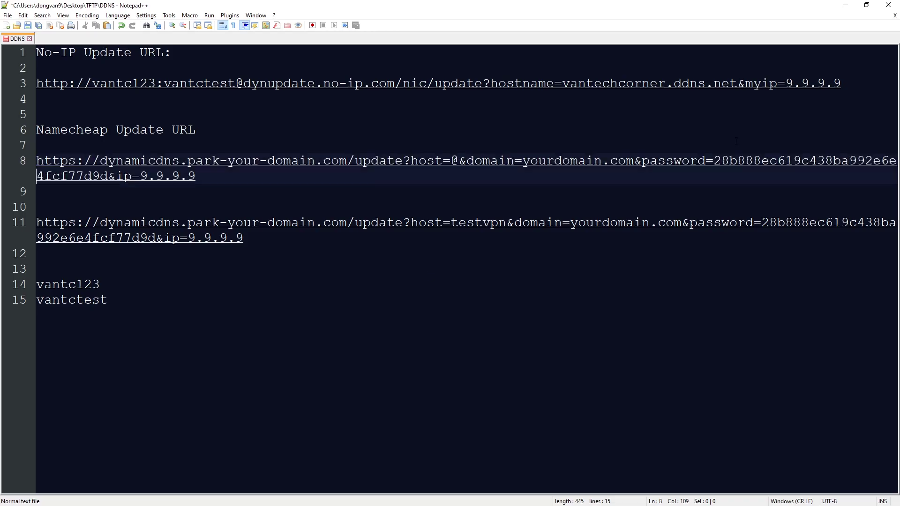
{"action": "key", "text": "Right"}
{"action": "key", "text": "Up"}
{"action": "key", "text": "BackSpace"}
{"action": "key", "text": "BackSpace"}
{"action": "key", "text": "BackSpace"}
{"action": "key", "text": "BackSpace"}
{"action": "key", "text": "BackSpace"}
{"action": "key", "text": "BackSpace"}
{"action": "key", "text": "BackSpace"}
{"action": "key", "text": "BackSpace"}
{"action": "key", "text": "BackSpace"}
{"action": "key", "text": "BackSpace"}
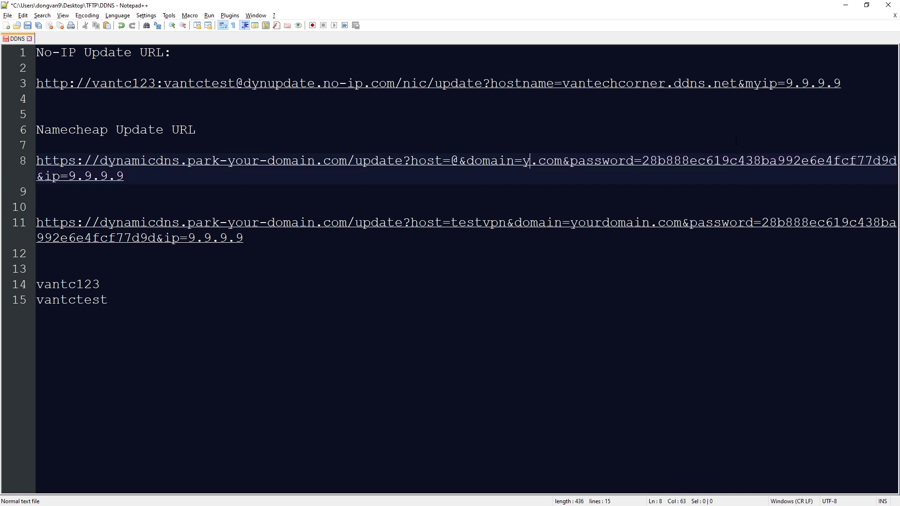
{"action": "key", "text": "Delete"}
{"action": "key", "text": "Delete"}
{"action": "key", "text": "Delete"}
{"action": "key", "text": "Delete"}
{"action": "type", "text": "pw"}
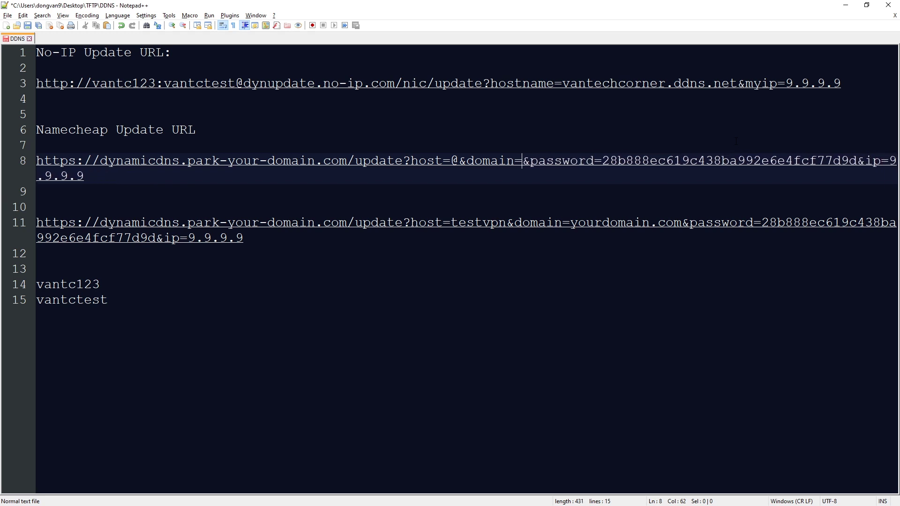
{"action": "key", "text": "BackSpace"}
{"action": "key", "text": "BackSpace"}
{"action": "type", "text": "dongvan.pw"}
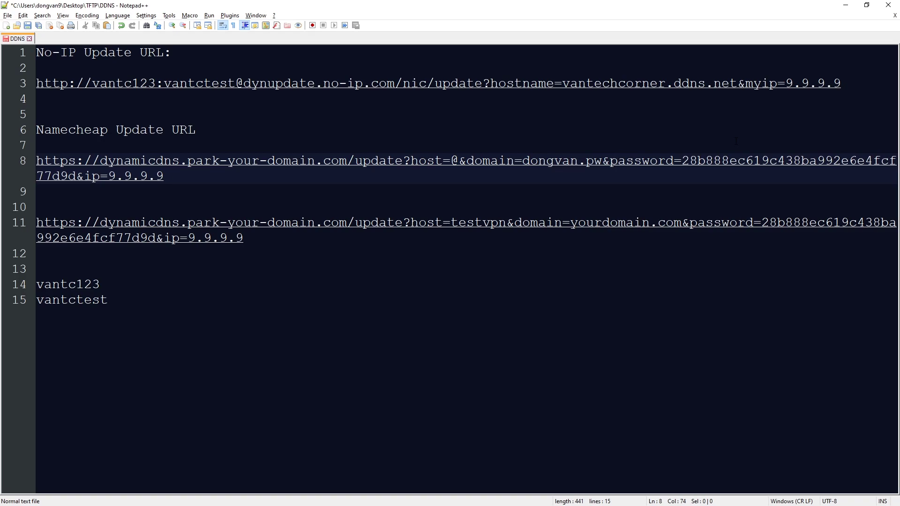
{"action": "key", "text": "alt+Tab"}
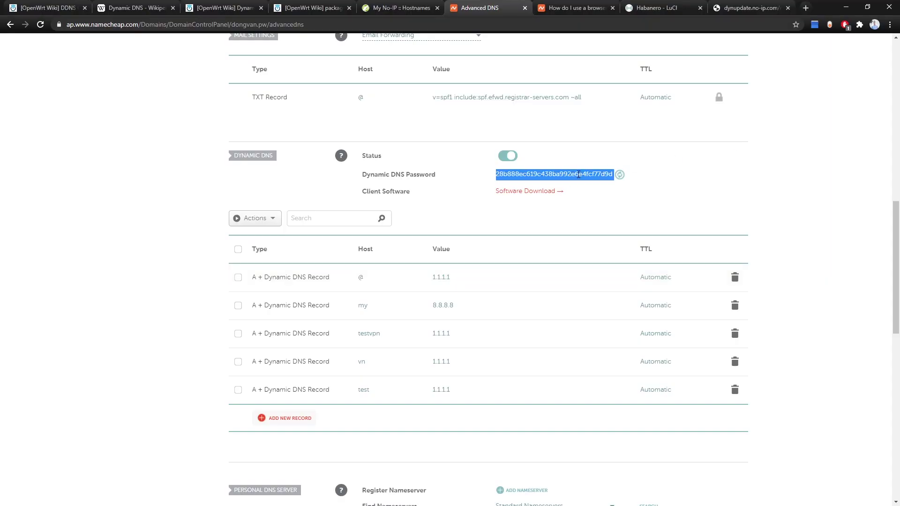
{"action": "key", "text": "alt+Tab"}
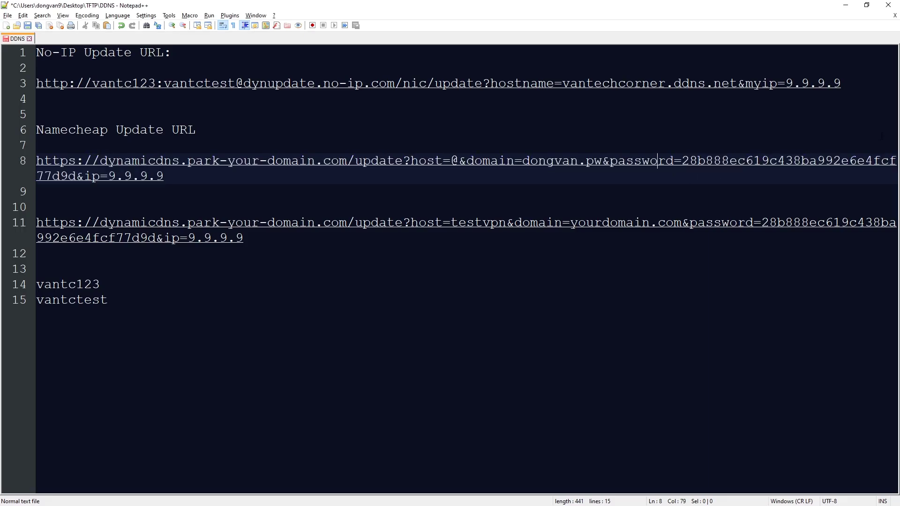
- Recheck the password, remove a stray 'Refresh' note, and copy the finished update URL
{"action": "key", "text": "shift+Right"}
{"action": "key", "text": "shift+Right"}
{"action": "key", "text": "shift+Right"}
{"action": "key", "text": "shift+Right"}
{"action": "key", "text": "shift+Right"}
{"action": "key", "text": "shift+Right"}
{"action": "key", "text": "shift+Right"}
{"action": "key", "text": "shift+Right"}
{"action": "key", "text": "shift+Right"}
{"action": "key", "text": "shift+Right"}
{"action": "key", "text": "shift+Right"}
{"action": "key", "text": "shift+Right"}
{"action": "key", "text": "shift+Right"}
{"action": "key", "text": "shift+Right"}
{"action": "key", "text": "shift+Right"}
{"action": "key", "text": "shift+Right"}
{"action": "key", "text": "shift+Right"}
{"action": "key", "text": "shift+Right"}
{"action": "key", "text": "shift+Right"}
{"action": "key", "text": "shift+Right"}
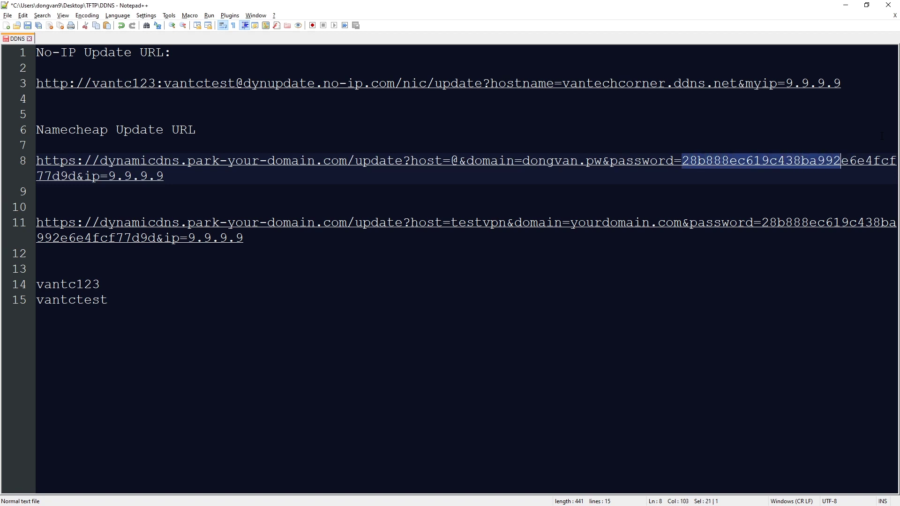
{"action": "key", "text": "shift+Right"}
{"action": "key", "text": "shift+Right"}
{"action": "key", "text": "shift+Right"}
{"action": "key", "text": "shift+Left"}
{"action": "key", "text": "shift+Left"}
{"action": "key", "text": "shift+Left"}
{"action": "key", "text": "shift+Left"}
{"action": "key", "text": "shift+Left"}
{"action": "key", "text": "shift+Left"}
{"action": "key", "text": "shift+Left"}
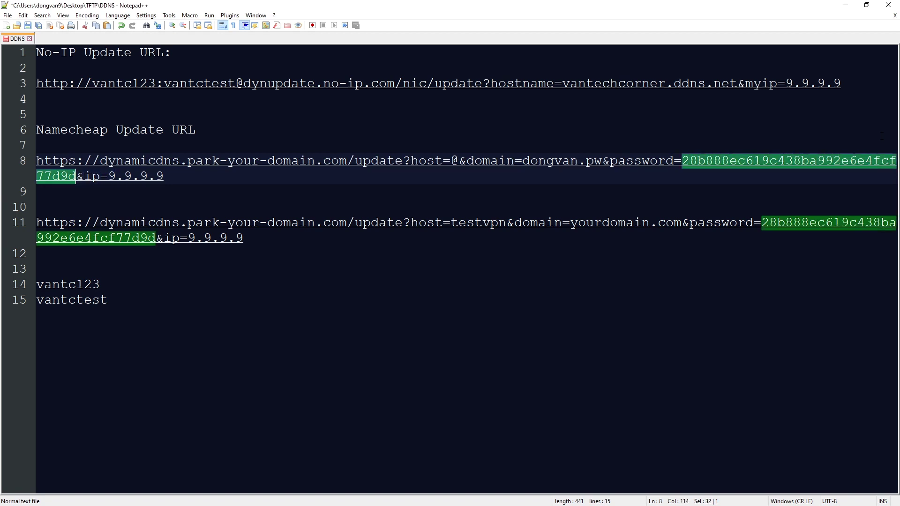
{"action": "key", "text": "Right"}
{"action": "type", "text": "Refresh"}
{"action": "key", "text": "Return"}
{"action": "key", "text": "Return"}
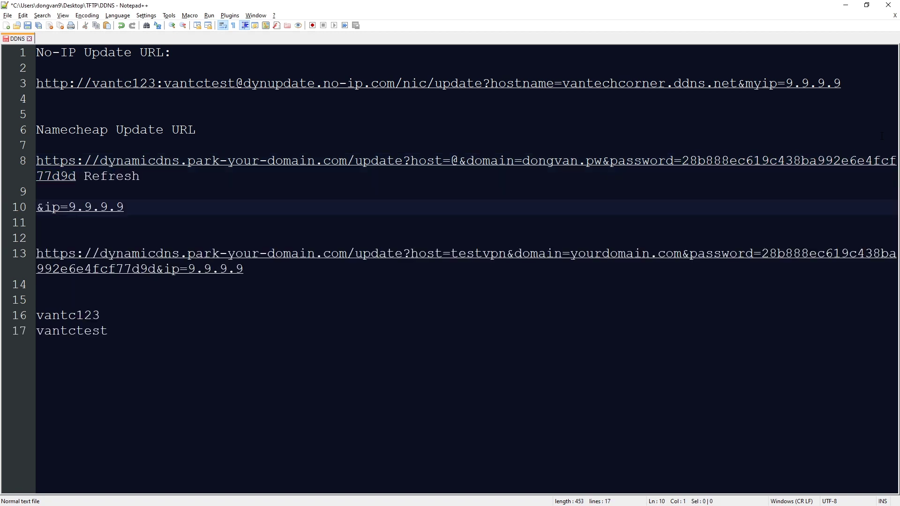
{"action": "key", "text": "BackSpace"}
{"action": "key", "text": "BackSpace"}
{"action": "key", "text": "BackSpace"}
{"action": "key", "text": "BackSpace"}
{"action": "key", "text": "BackSpace"}
{"action": "key", "text": "BackSpace"}
{"action": "key", "text": "BackSpace"}
{"action": "key", "text": "BackSpace"}
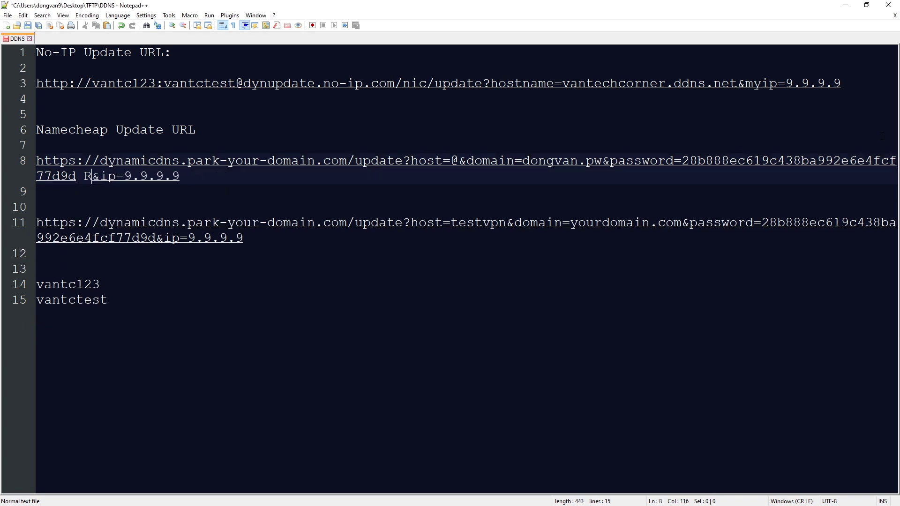
{"action": "key", "text": "BackSpace"}
{"action": "key", "text": "BackSpace"}
{"action": "key", "text": "shift+Left"}
{"action": "key", "text": "shift+Left"}
{"action": "key", "text": "shift+Left"}
{"action": "key", "text": "shift+Left"}
{"action": "key", "text": "shift+Home"}
{"action": "key", "text": "ctrl+c"}
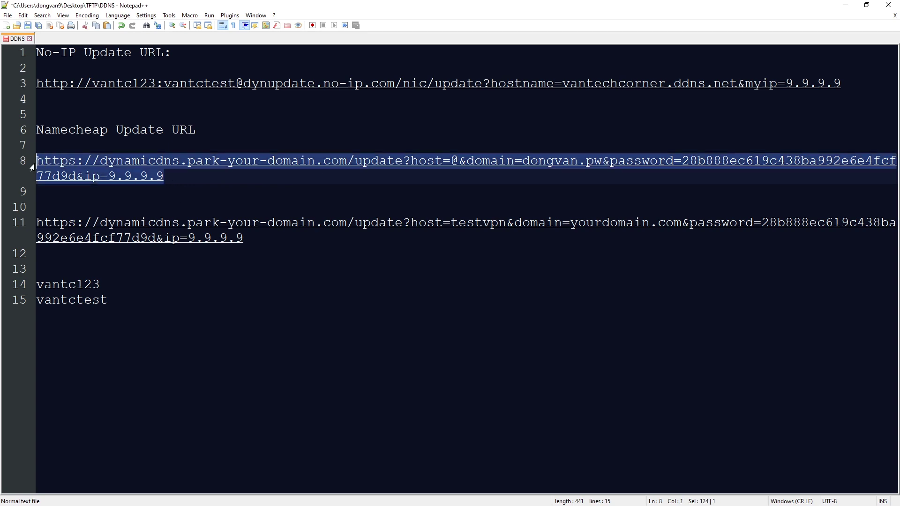
{"action": "key", "text": "alt+Tab"}
{"action": "left_click", "coordinate": [155, 180]}
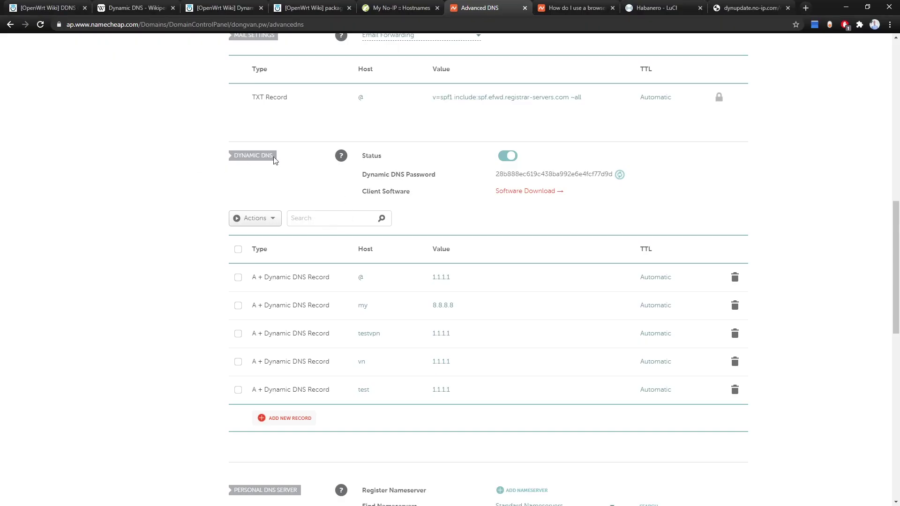
- Send the copied update URL from a new browser tab, setting the @ record to 9.9.9.9
{"action": "left_click", "coordinate": [813, 14]}
{"action": "key", "text": "ctrl+v"}
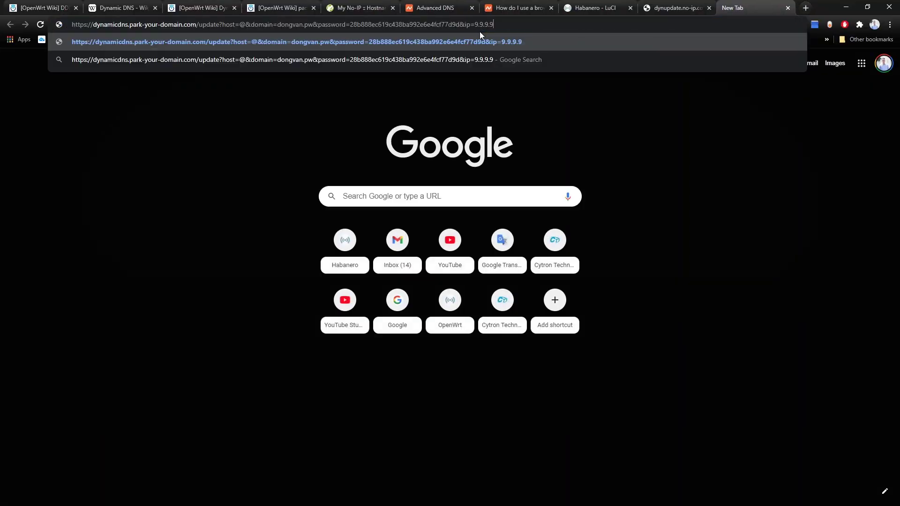
{"action": "key", "text": "Return"}
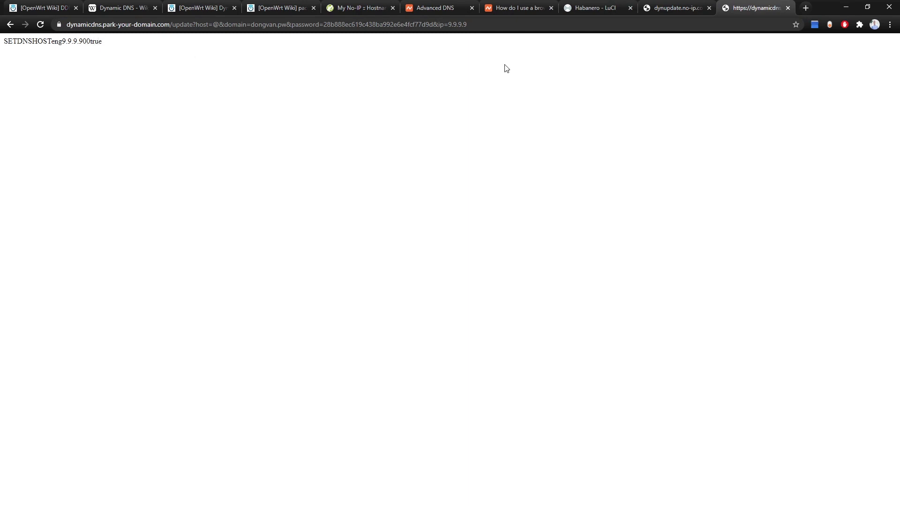
- Close the No-IP tab and reload Namecheap's Advanced DNS records to see the new IP
{"action": "left_click", "coordinate": [709, 8]}
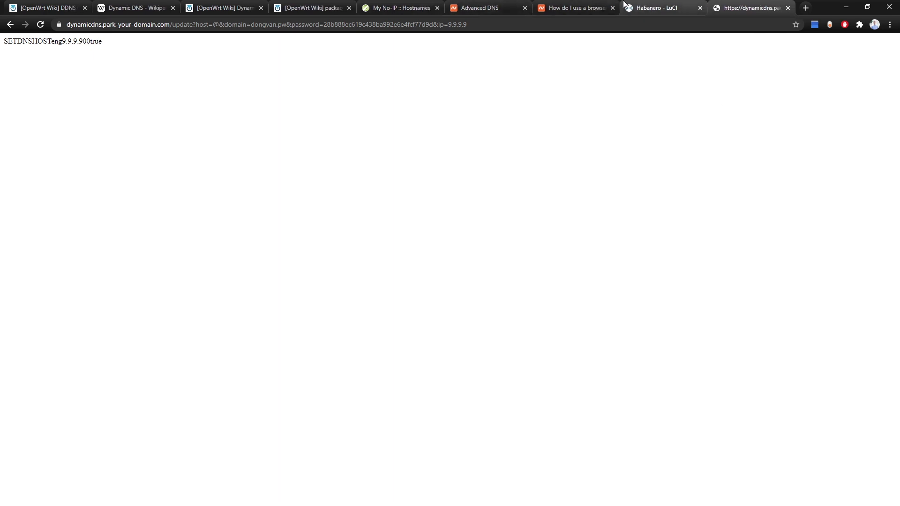
{"action": "left_click", "coordinate": [494, 6]}
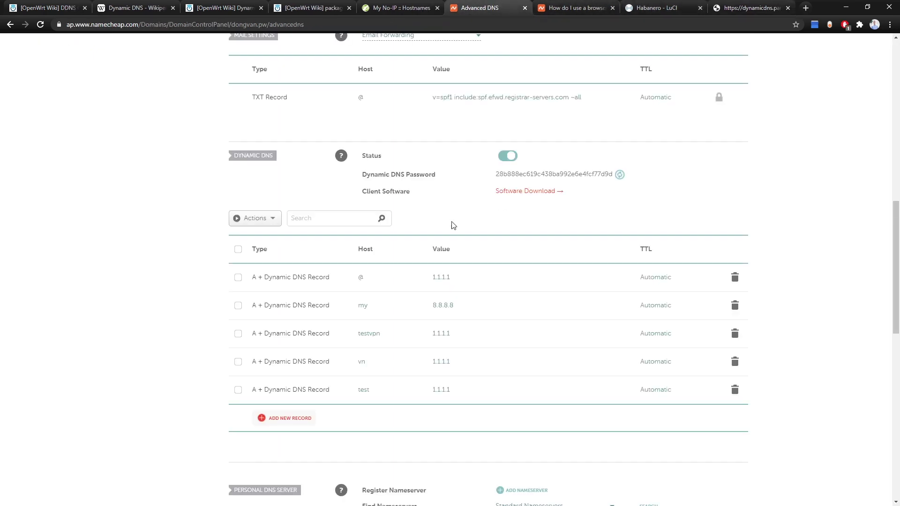
{"action": "left_click", "coordinate": [40, 25]}
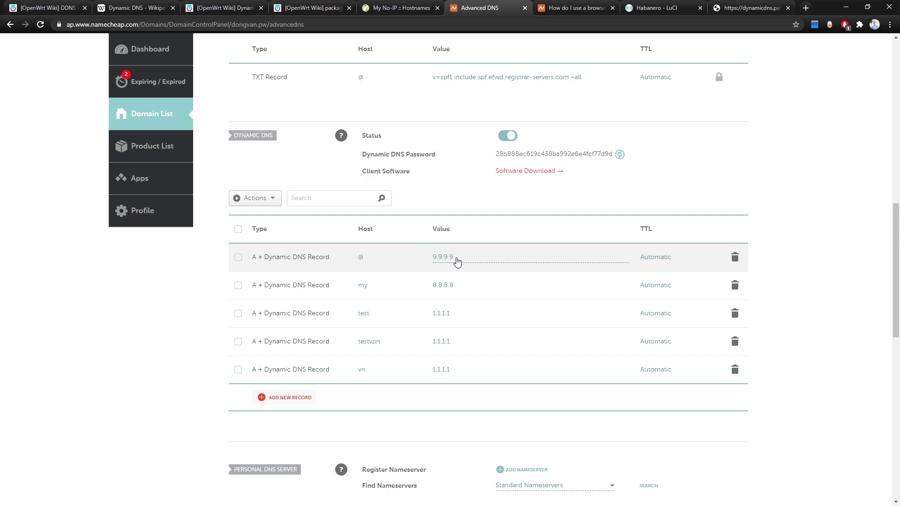
{"action": "left_click", "coordinate": [311, 8]}
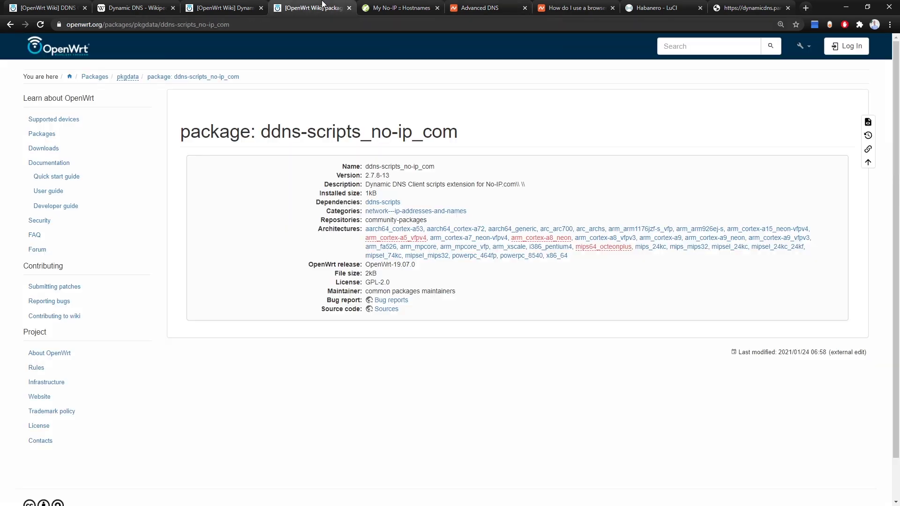
{"action": "left_click", "coordinate": [226, 5]}
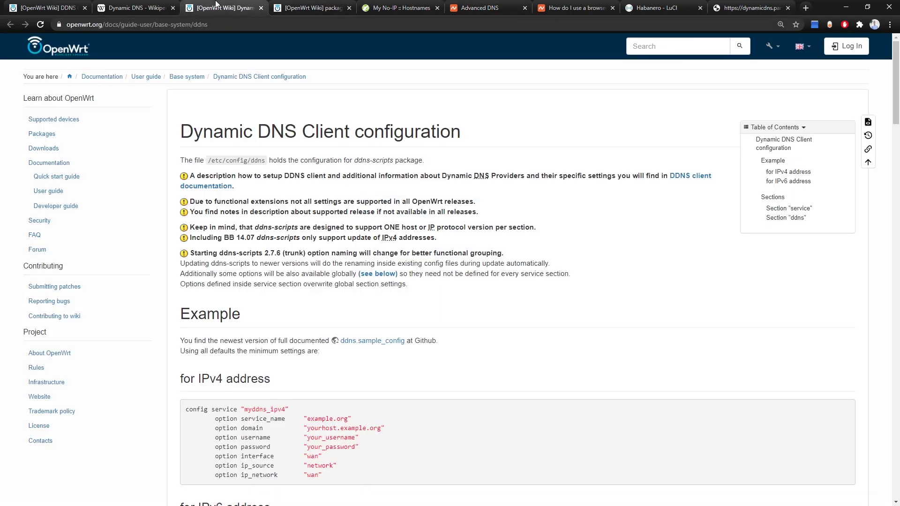
{"action": "left_click", "coordinate": [663, 5]}
- Choose namecheap.com as the namecheap service's DDNS provider and apply the change
{"action": "left_click", "coordinate": [331, 221]}
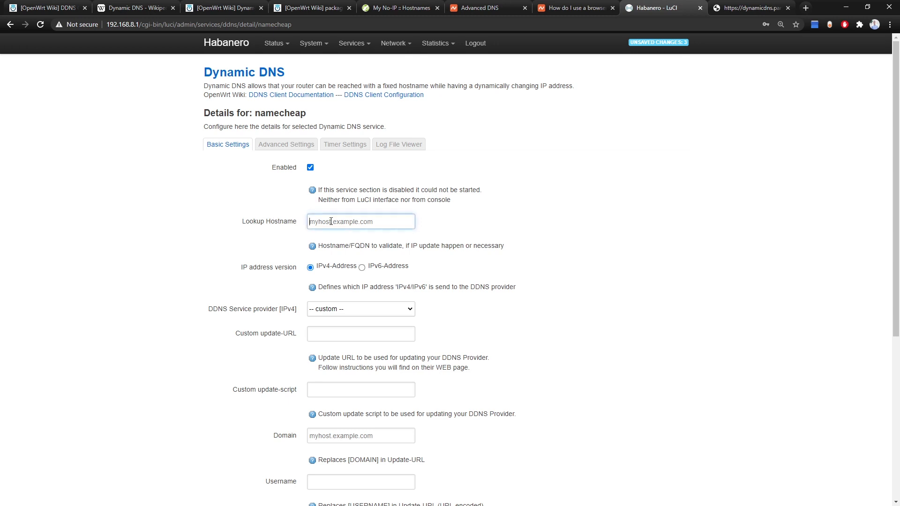
{"action": "type", "text": "don"}
{"action": "key", "text": "BackSpace"}
{"action": "key", "text": "BackSpace"}
{"action": "key", "text": "BackSpace"}
{"action": "key", "text": "BackSpace"}
{"action": "left_click", "coordinate": [352, 311]}
{"action": "scroll", "coordinate": [382, 385], "scroll_direction": "up", "scroll_amount": 1}
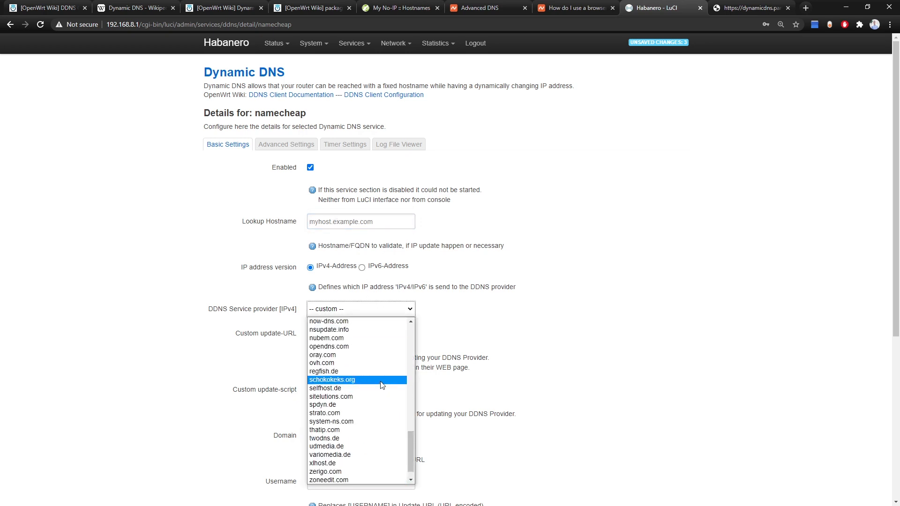
{"action": "key", "text": "n"}
{"action": "key", "text": "Return"}
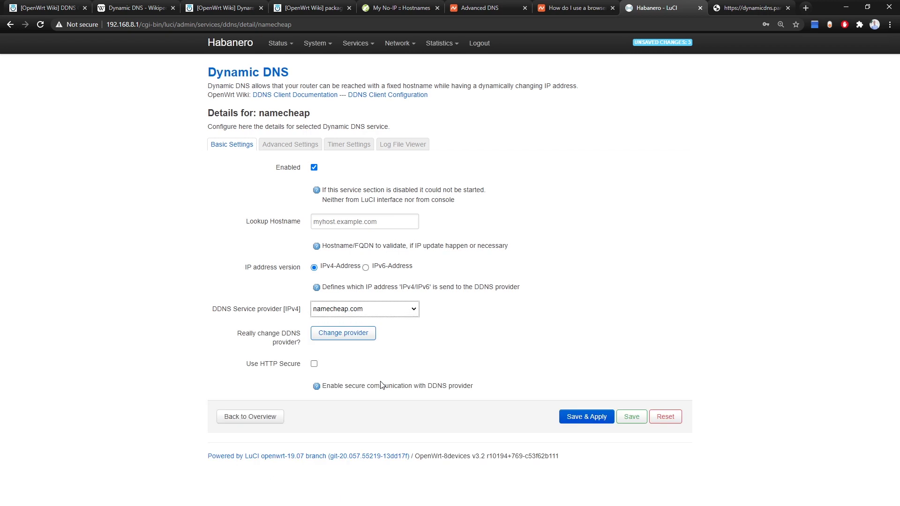
{"action": "left_click", "coordinate": [343, 337]}
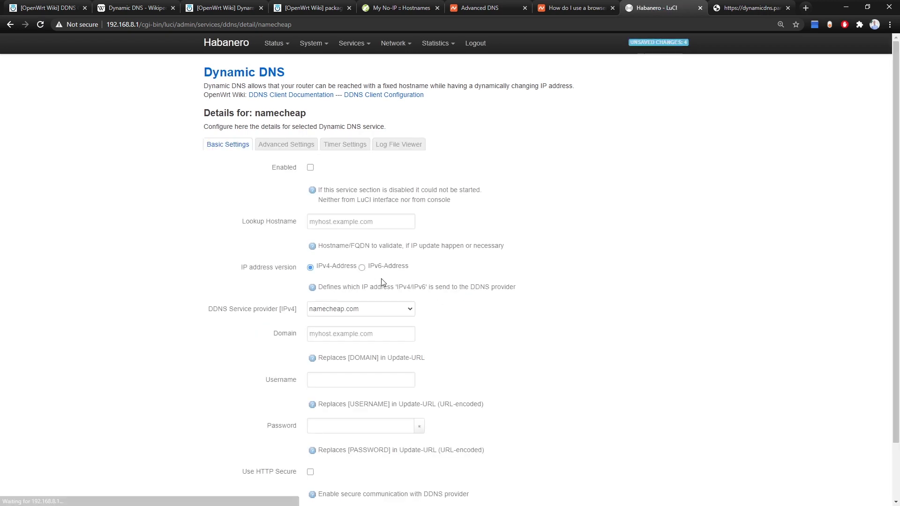
- Set lookup hostname and domain to dongvan.pw and username to @
{"action": "left_click", "coordinate": [364, 224]}
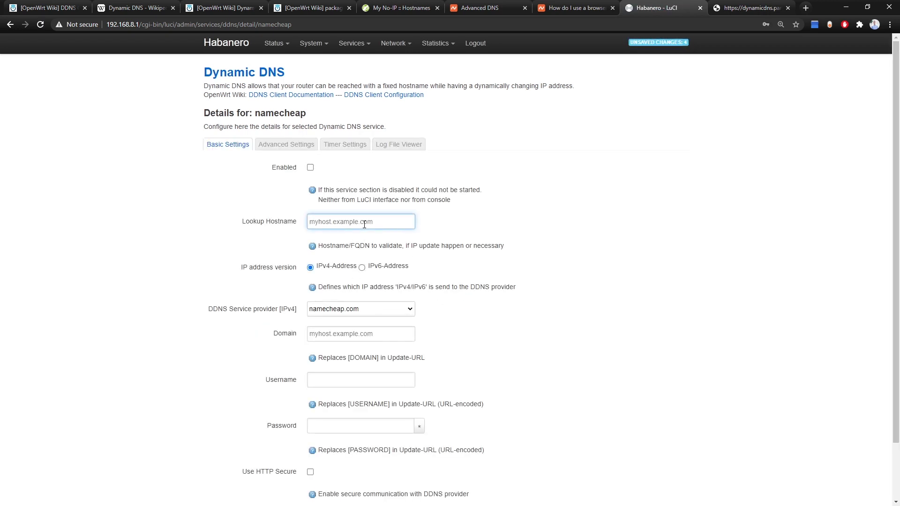
{"action": "type", "text": "dongvan.pw"}
{"action": "key", "text": "Tab"}
{"action": "key", "text": "Tab"}
{"action": "key", "text": "Tab"}
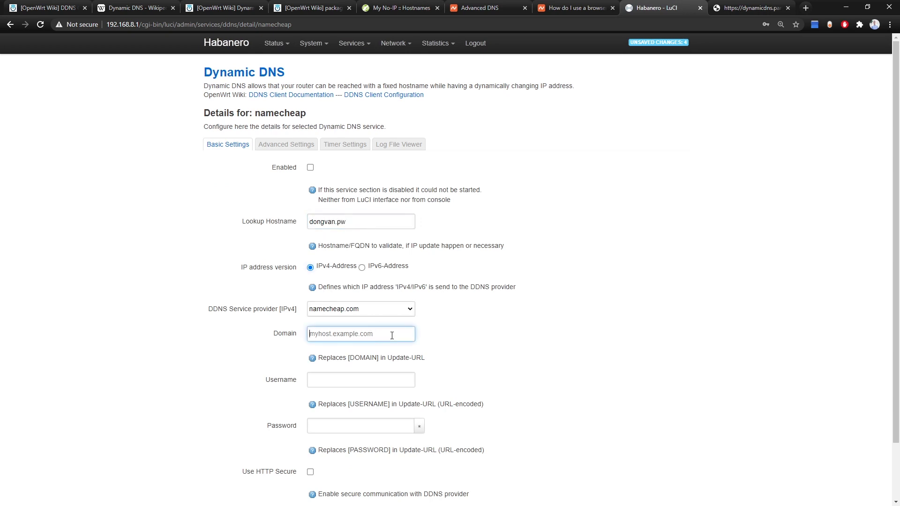
{"action": "type", "text": "dongvan.pw"}
{"action": "key", "text": "Tab"}
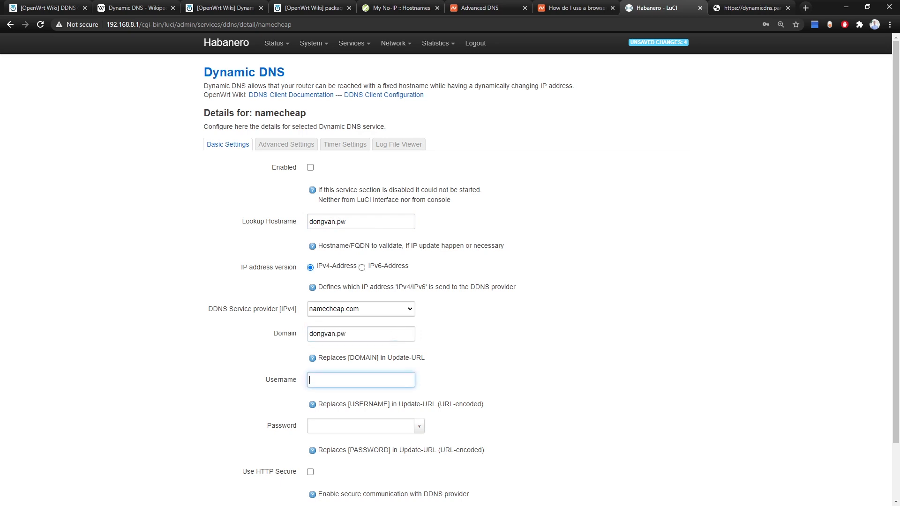
{"action": "type", "text": "@"}
{"action": "key", "text": "Tab"}
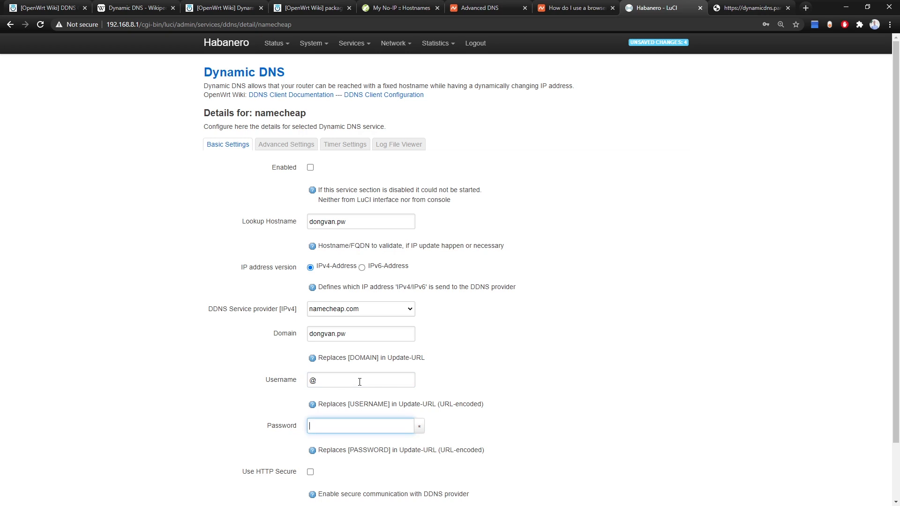
{"action": "scroll", "coordinate": [360, 382], "scroll_direction": "down", "scroll_amount": 1}
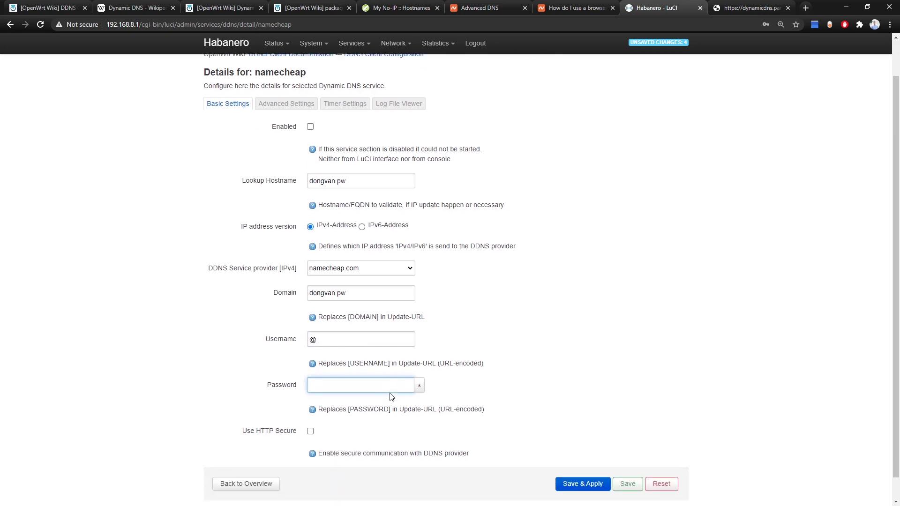
- Copy Namecheap's Dynamic DNS password into the service's Password field
{"action": "left_click", "coordinate": [760, 4]}
{"action": "left_click", "coordinate": [476, 8]}
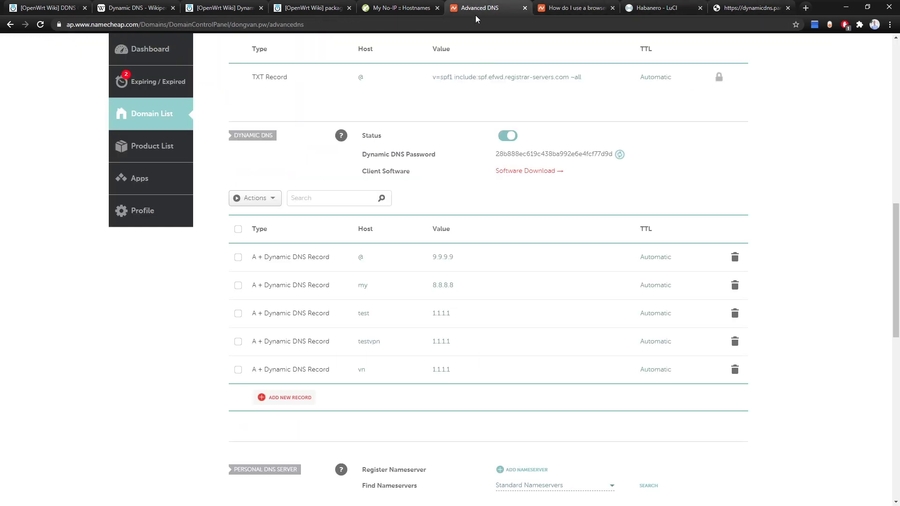
{"action": "double_click", "coordinate": [580, 154]}
{"action": "key", "text": "ctrl+c"}
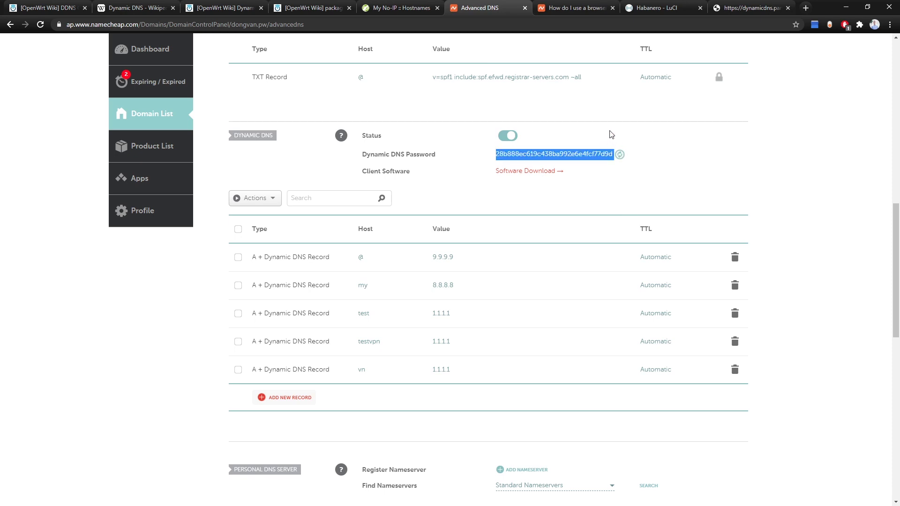
{"action": "left_click", "coordinate": [481, 21]}
{"action": "key", "text": "ctrl+v"}
{"action": "left_click_drag", "start_coordinate": [176, 25], "coordinate": [70, 26]}
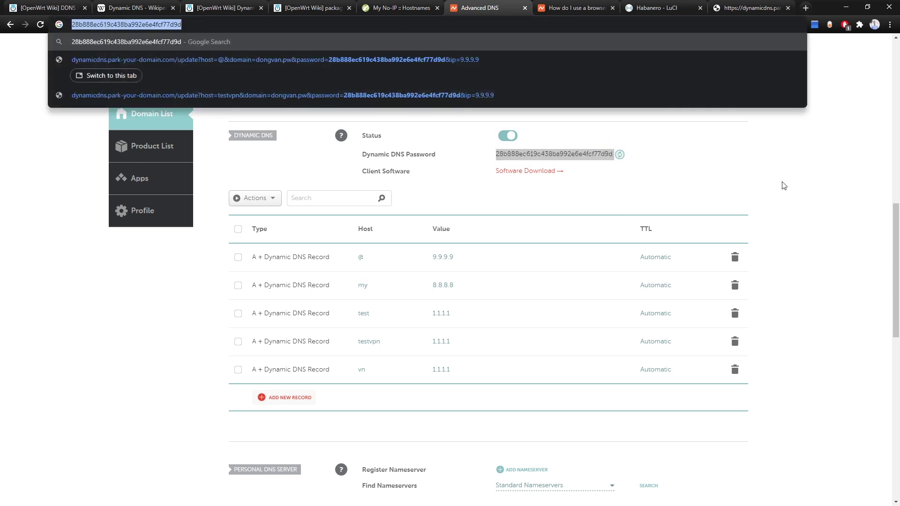
{"action": "left_click", "coordinate": [781, 189]}
{"action": "left_click", "coordinate": [656, 8]}
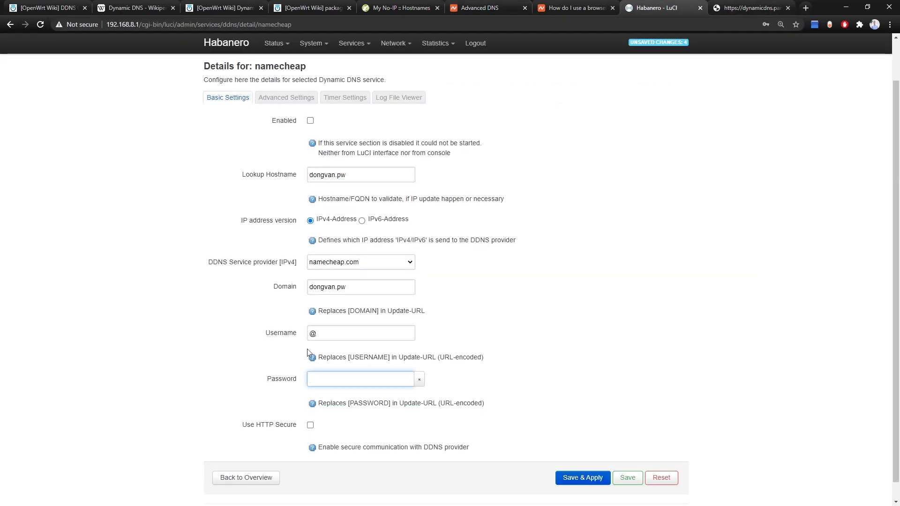
{"action": "key", "text": "ctrl+v"}
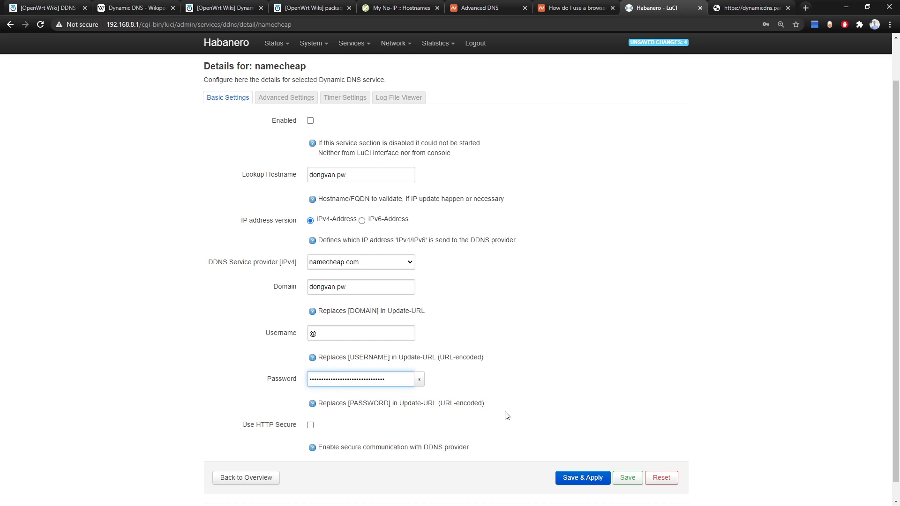
{"action": "left_click", "coordinate": [285, 98]}
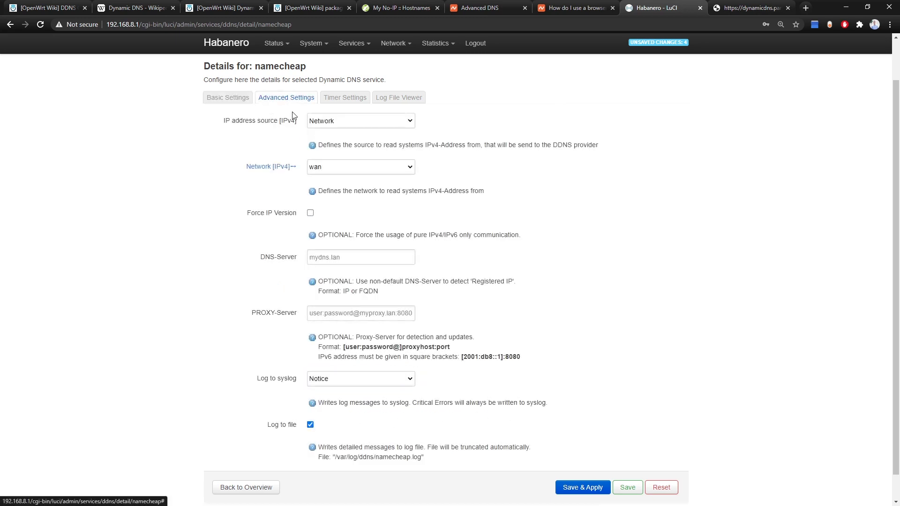
- Review the IPv4 address source and timer settings, then save and apply
{"action": "left_click", "coordinate": [341, 121]}
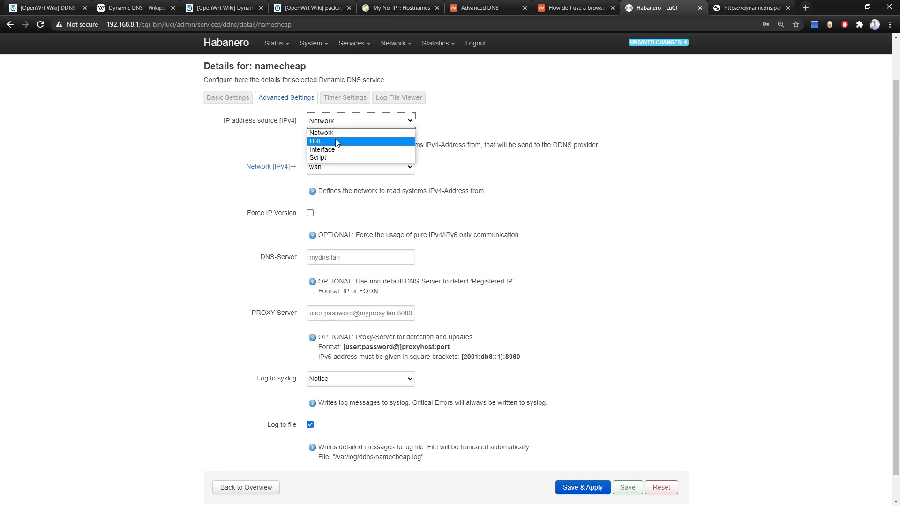
{"action": "left_click", "coordinate": [345, 98]}
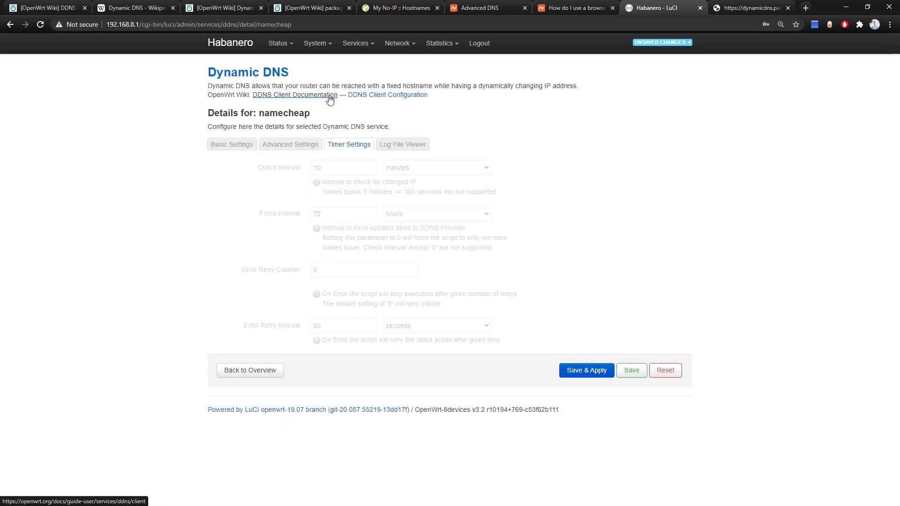
{"action": "left_click", "coordinate": [233, 146]}
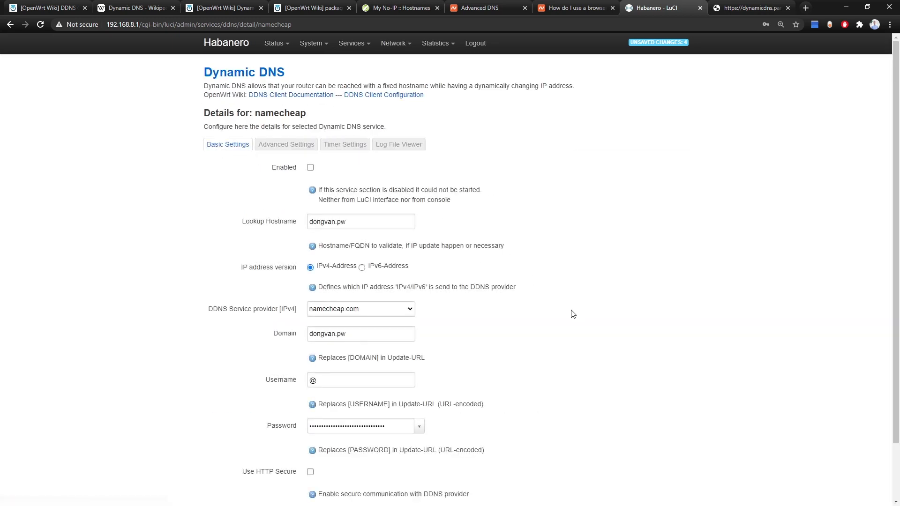
{"action": "scroll", "coordinate": [572, 319], "scroll_direction": "down", "scroll_amount": 1}
{"action": "left_click", "coordinate": [574, 462]}
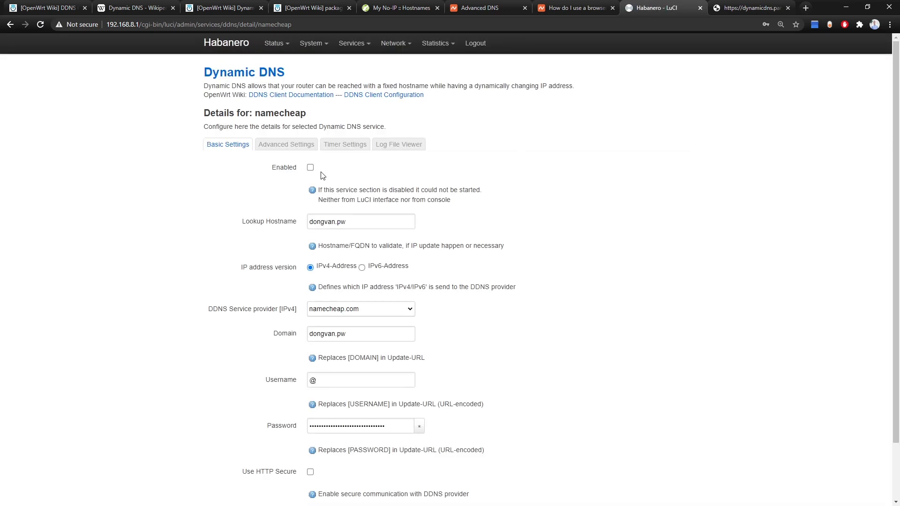
- Tick Enabled for the namecheap service, save and apply again, and return to the overview
{"action": "left_click", "coordinate": [311, 168]}
{"action": "scroll", "coordinate": [312, 169], "scroll_direction": "down", "scroll_amount": 3}
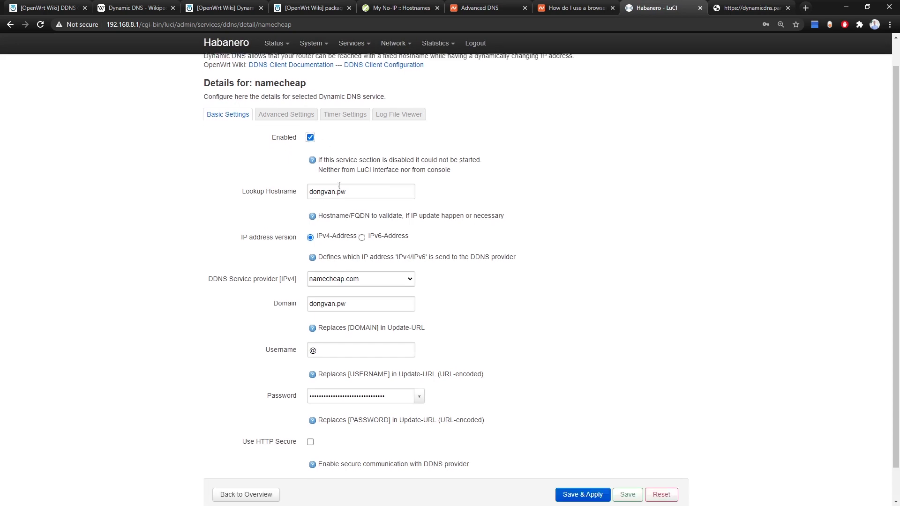
{"action": "left_click", "coordinate": [573, 460]}
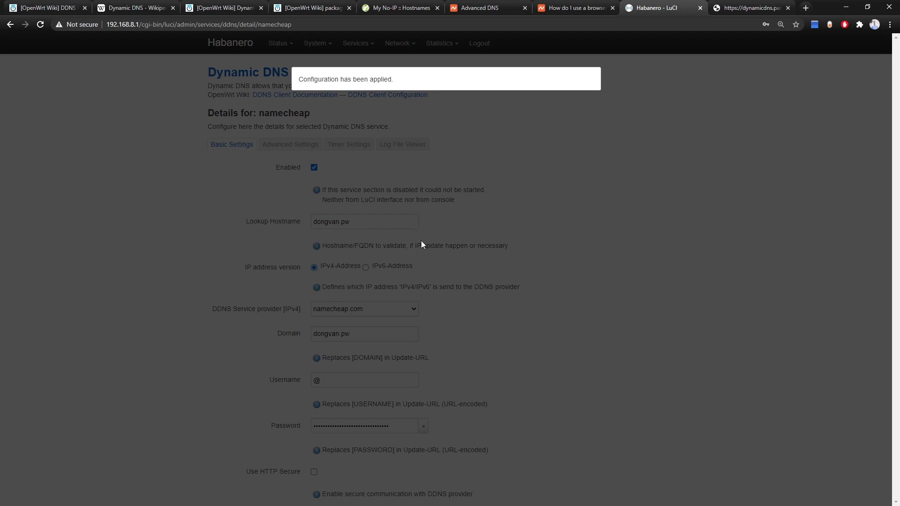
{"action": "scroll", "coordinate": [325, 387], "scroll_direction": "down", "scroll_amount": 2}
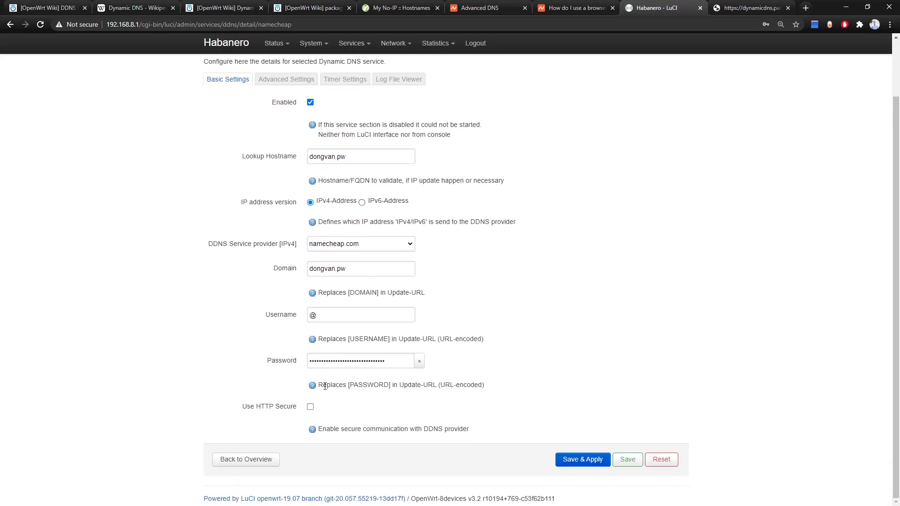
{"action": "left_click", "coordinate": [252, 462]}
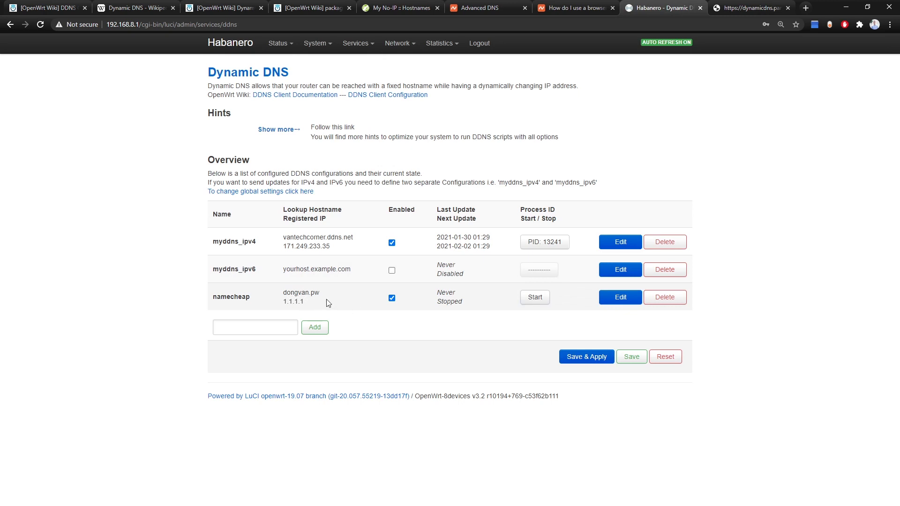
- Start the namecheap DDNS service and load its log in the Log File Viewer
{"action": "left_click", "coordinate": [541, 301]}
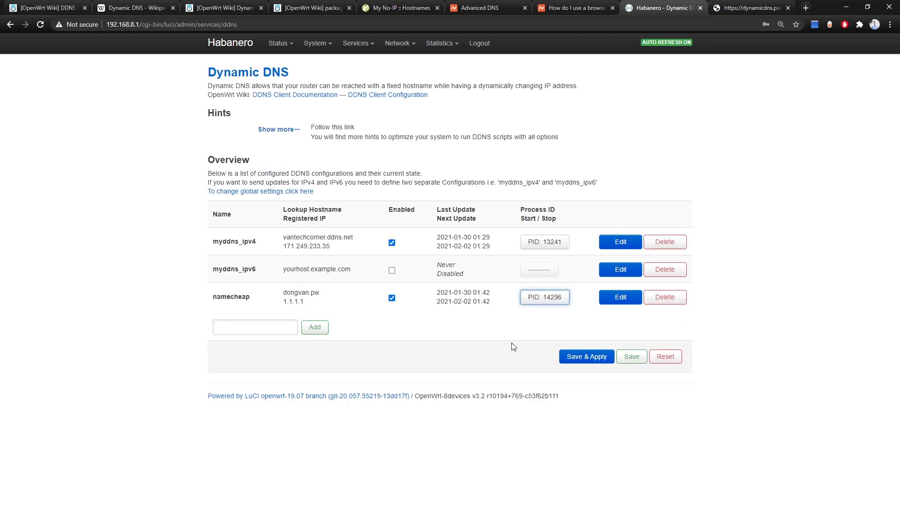
{"action": "left_click", "coordinate": [618, 298]}
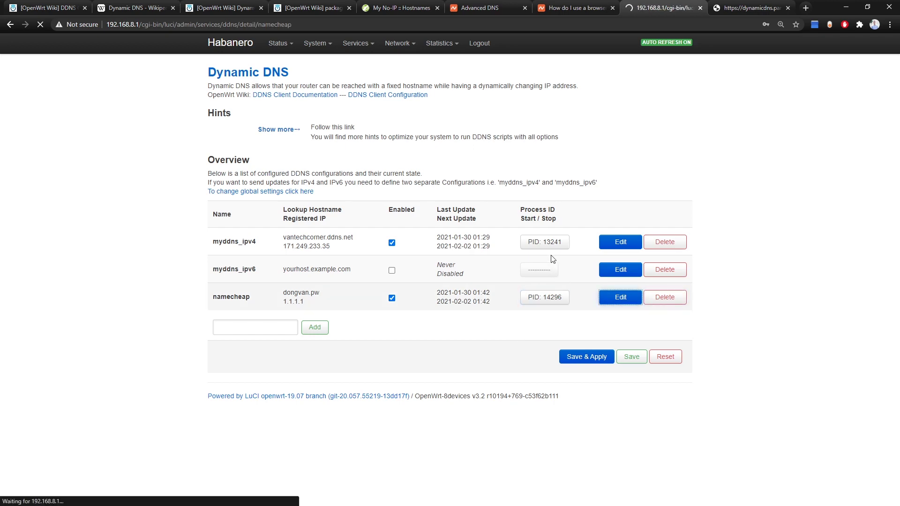
{"action": "left_click", "coordinate": [398, 146]}
{"action": "scroll", "coordinate": [714, 354], "scroll_direction": "down", "scroll_amount": 5}
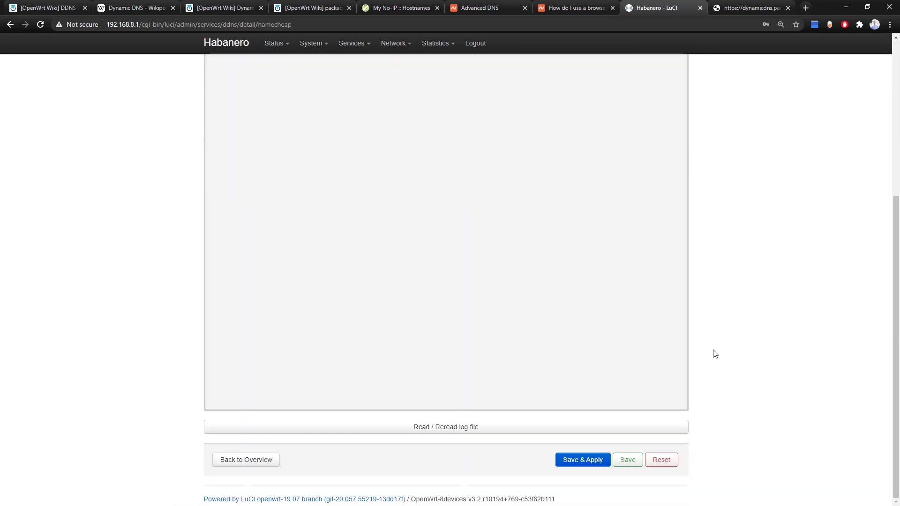
{"action": "left_click", "coordinate": [508, 428]}
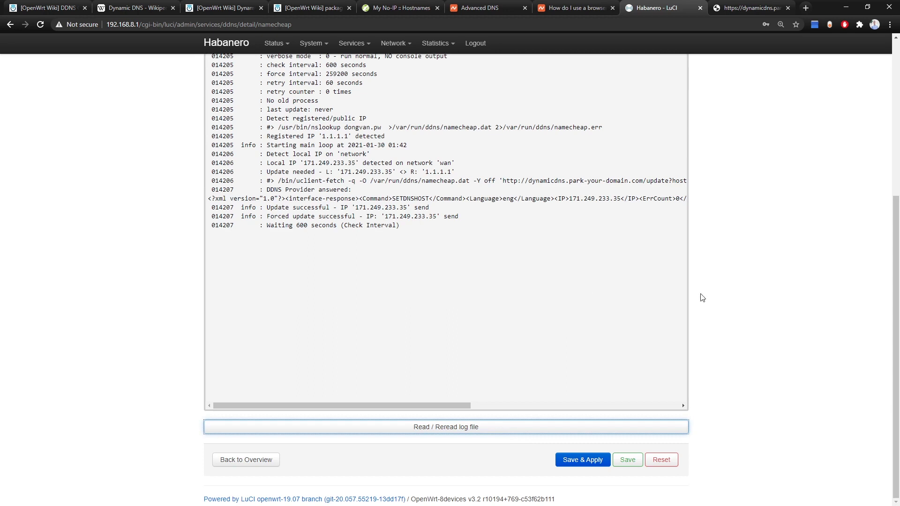
{"action": "scroll", "coordinate": [701, 298], "scroll_direction": "up", "scroll_amount": 2}
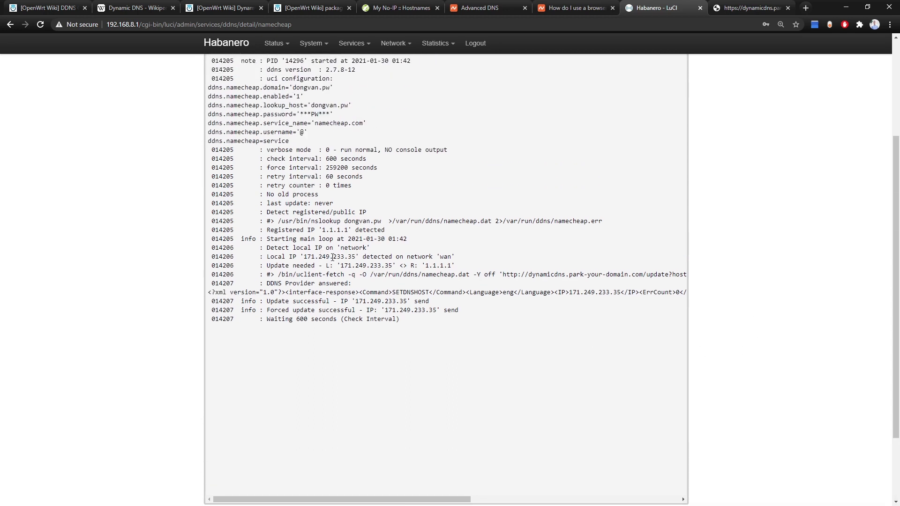
- Check the log lines confirming the successful forced update to 171.249.233.35
{"action": "left_click_drag", "start_coordinate": [303, 256], "coordinate": [386, 257]}
{"action": "left_click", "coordinate": [386, 257]}
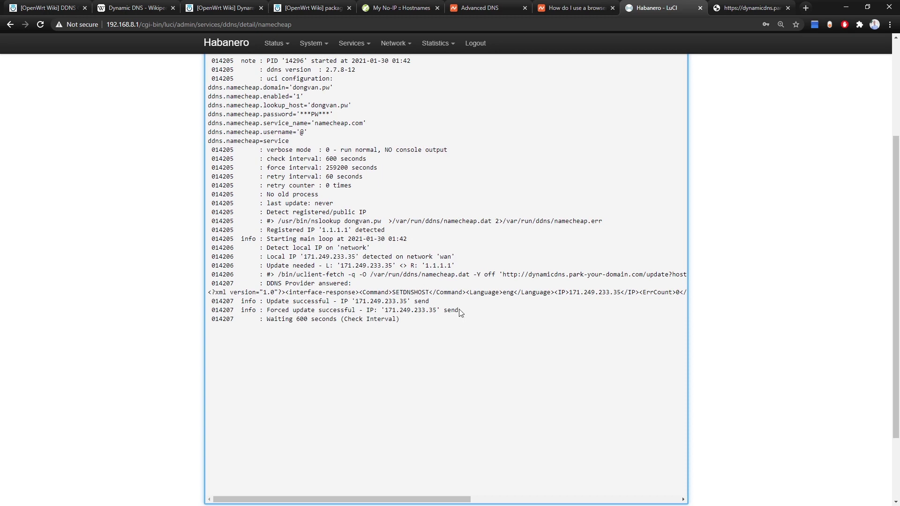
{"action": "left_click_drag", "start_coordinate": [465, 312], "coordinate": [268, 301]}
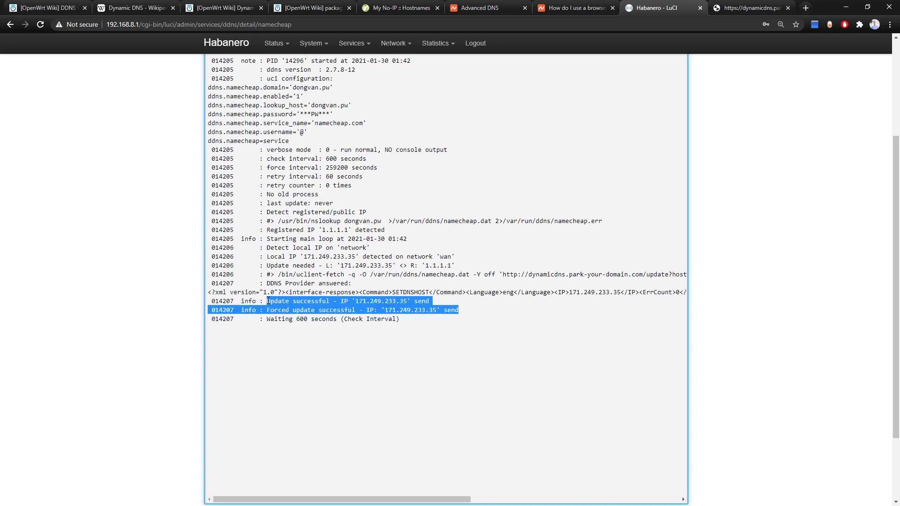
{"action": "left_click", "coordinate": [268, 301]}
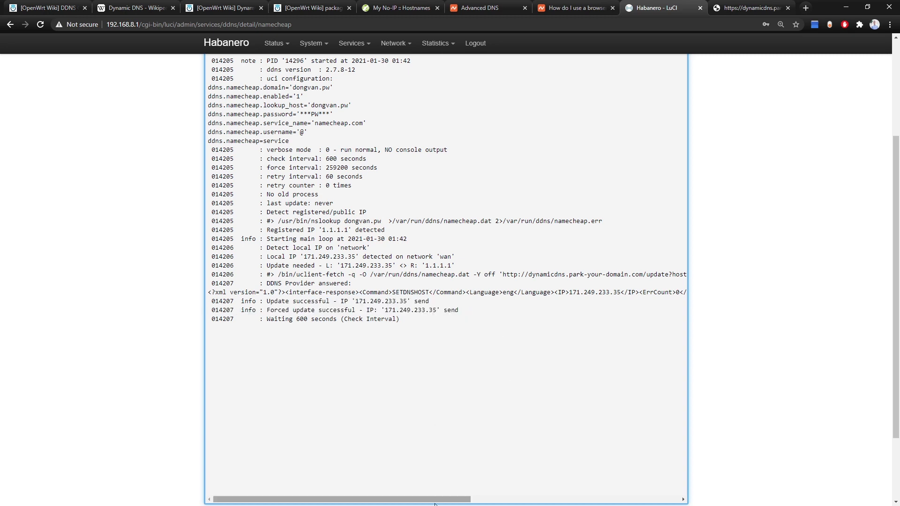
{"action": "left_click_drag", "start_coordinate": [445, 500], "coordinate": [379, 491]}
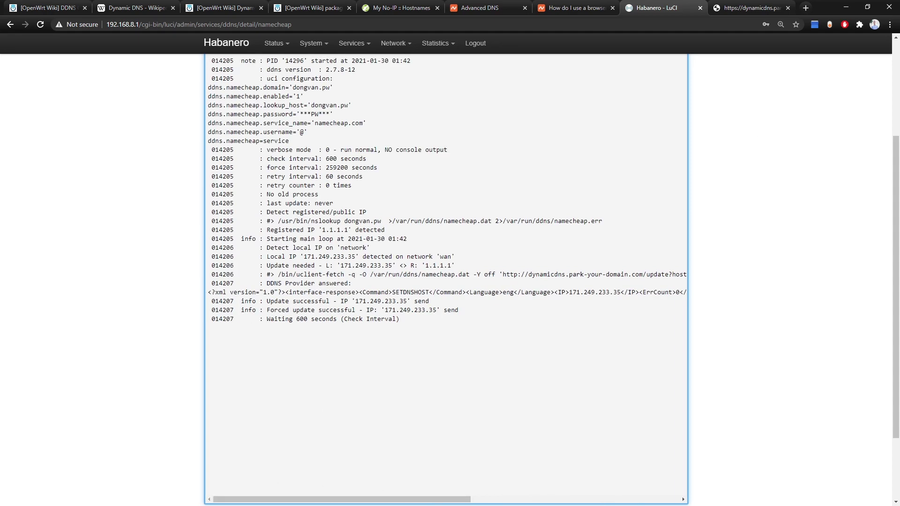
{"action": "left_click", "coordinate": [479, 7]}
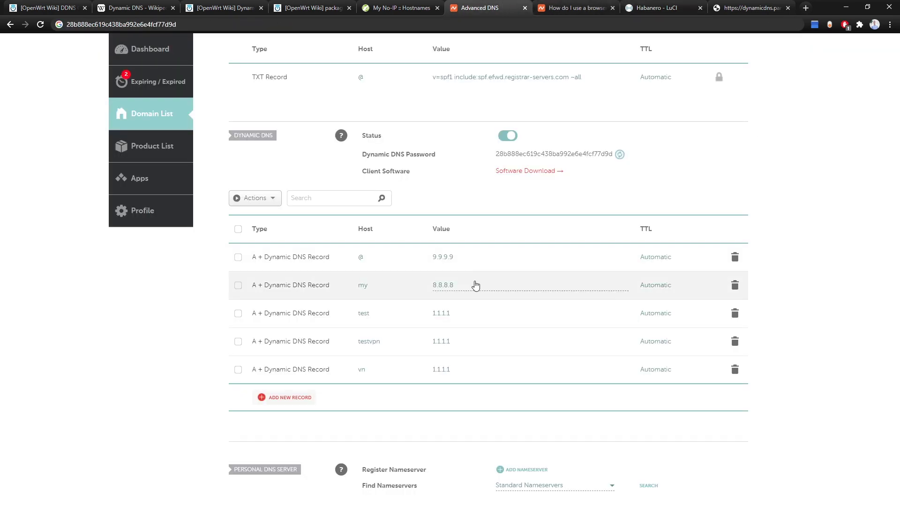
{"action": "left_click", "coordinate": [41, 24]}
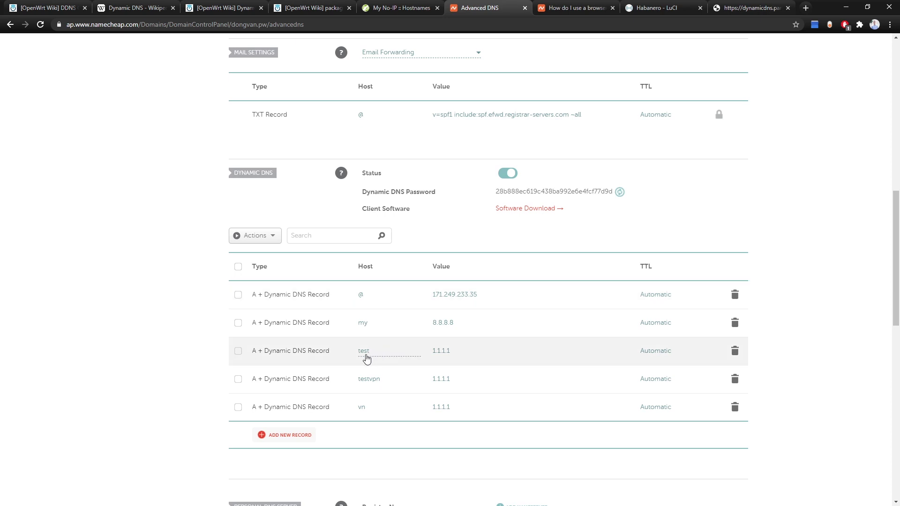
{"action": "key", "text": "alt+Tab"}
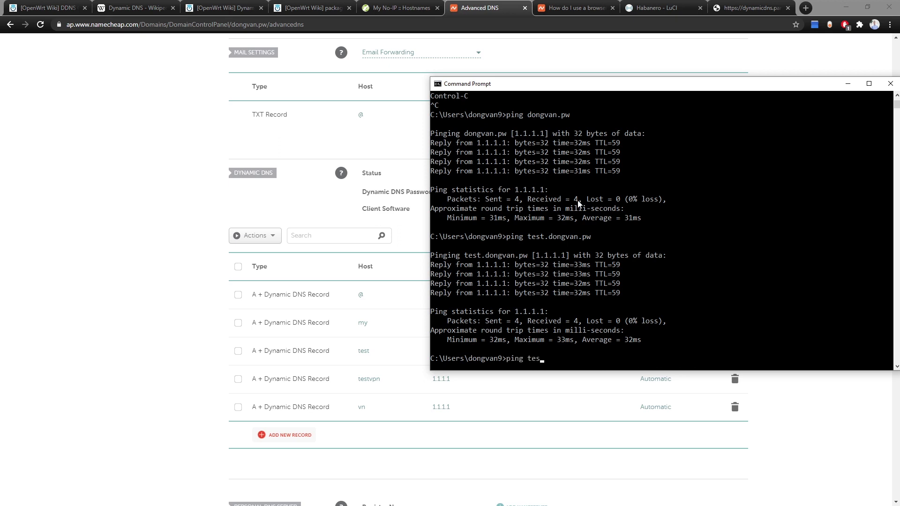
{"action": "type", "text": "ping test.dongvan.pw"}
{"action": "key", "text": "Return"}
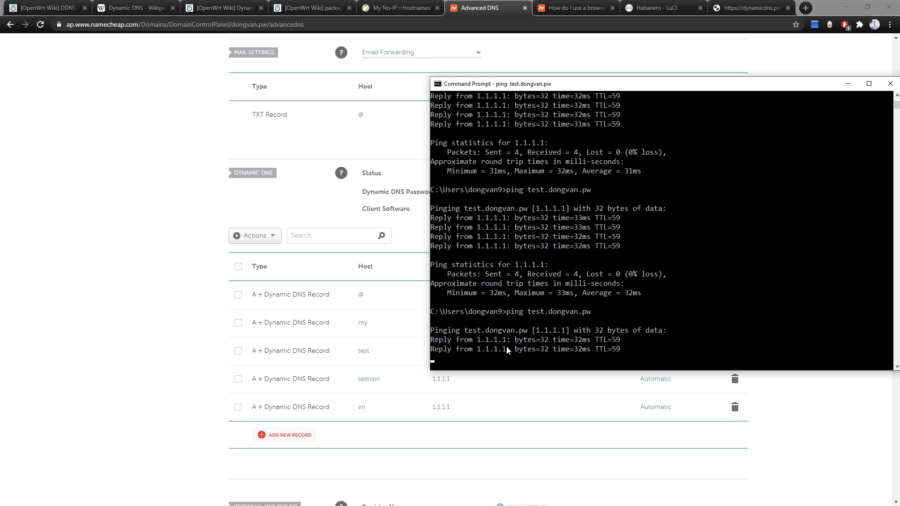
{"action": "key", "text": "Return"}
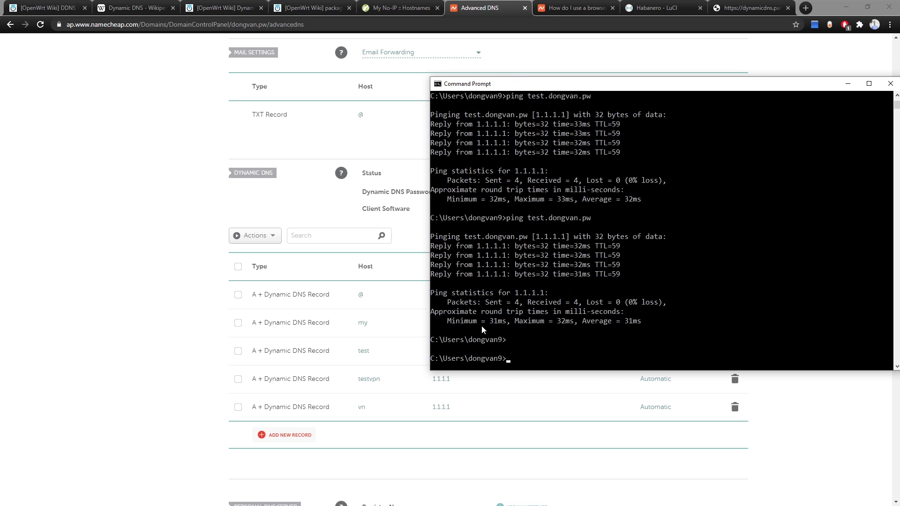
{"action": "left_click", "coordinate": [82, 347]}
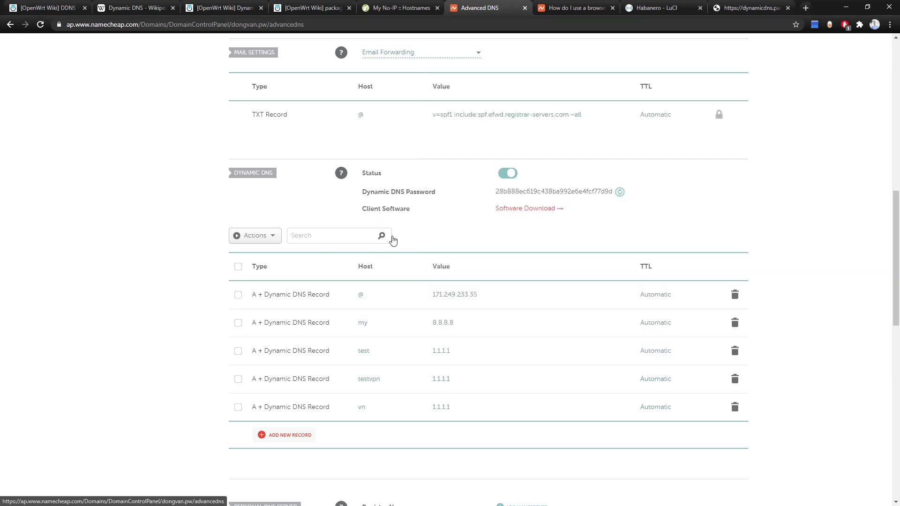
{"action": "left_click", "coordinate": [382, 6]}
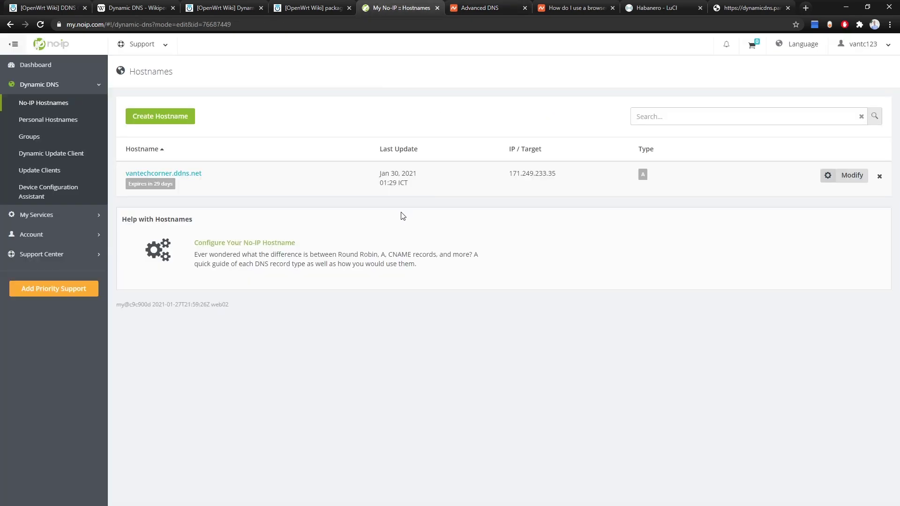
- In the namecheap service's Basic Settings, change the Username from @ to test
{"action": "left_click", "coordinate": [322, 5]}
{"action": "left_click", "coordinate": [193, 7]}
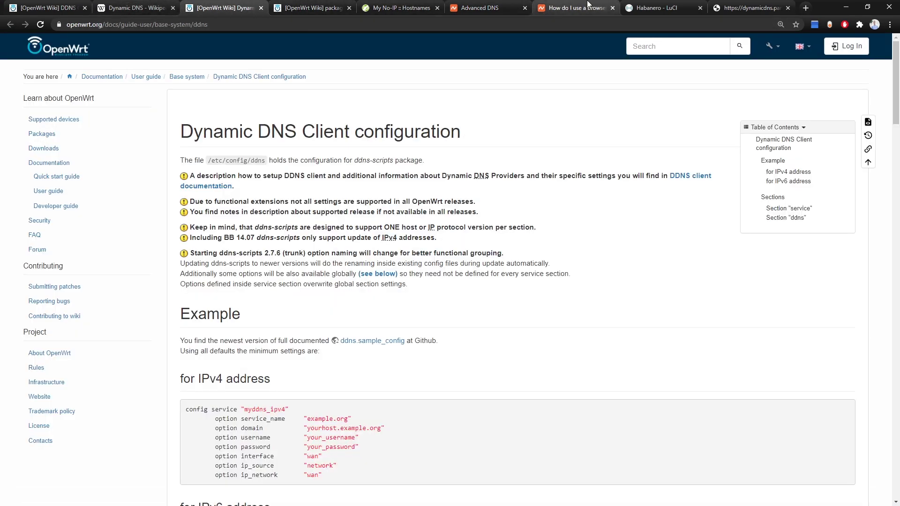
{"action": "left_click", "coordinate": [656, 8]}
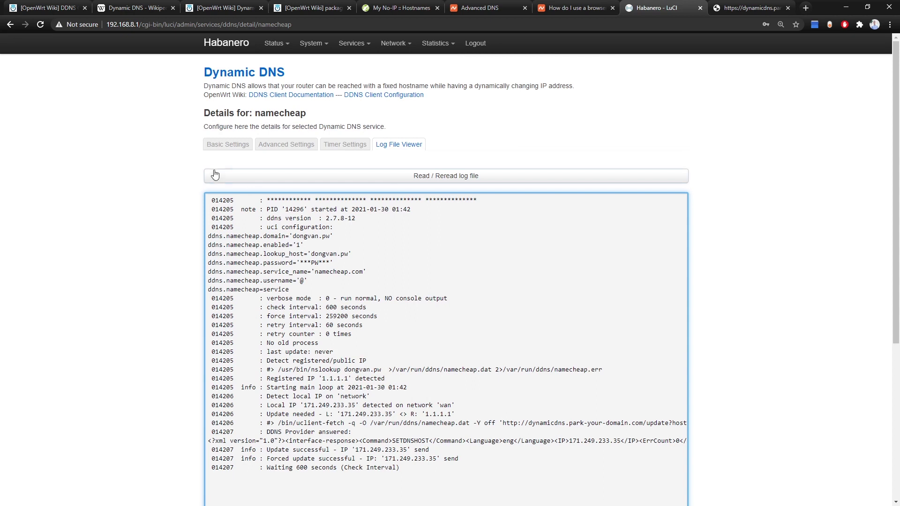
{"action": "left_click", "coordinate": [225, 149]}
{"action": "scroll", "coordinate": [408, 300], "scroll_direction": "down", "scroll_amount": 2}
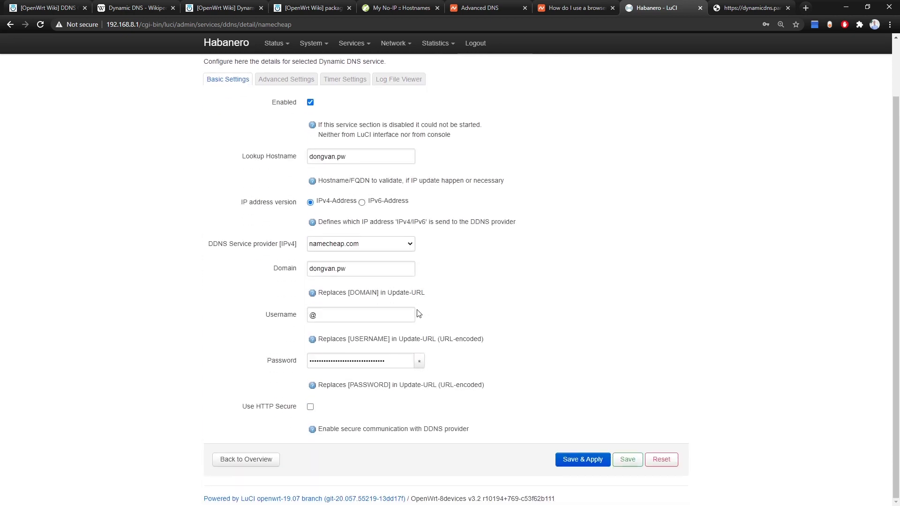
{"action": "left_click", "coordinate": [360, 268]}
{"action": "key", "text": "Tab"}
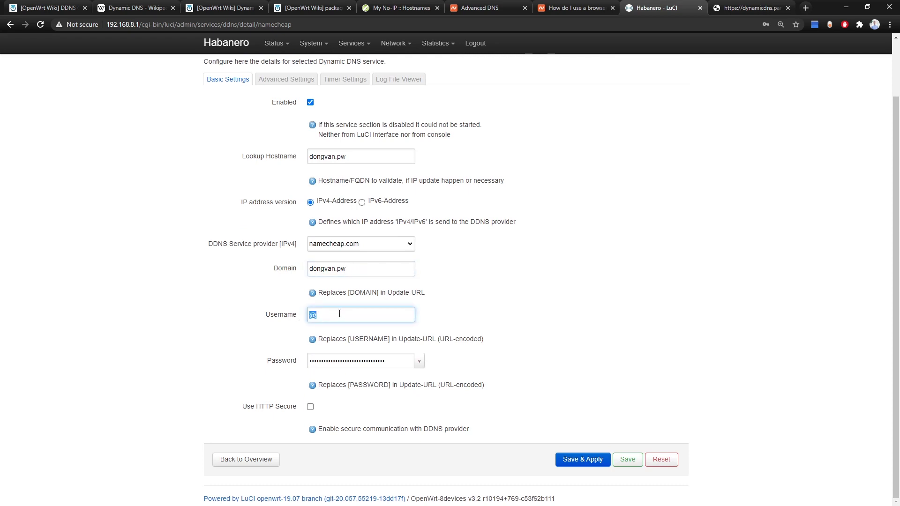
{"action": "type", "text": "test"}
{"action": "key", "text": "Tab"}
- Compare against the pinged hostname and confirm the Username value test
{"action": "key", "text": "alt+Tab"}
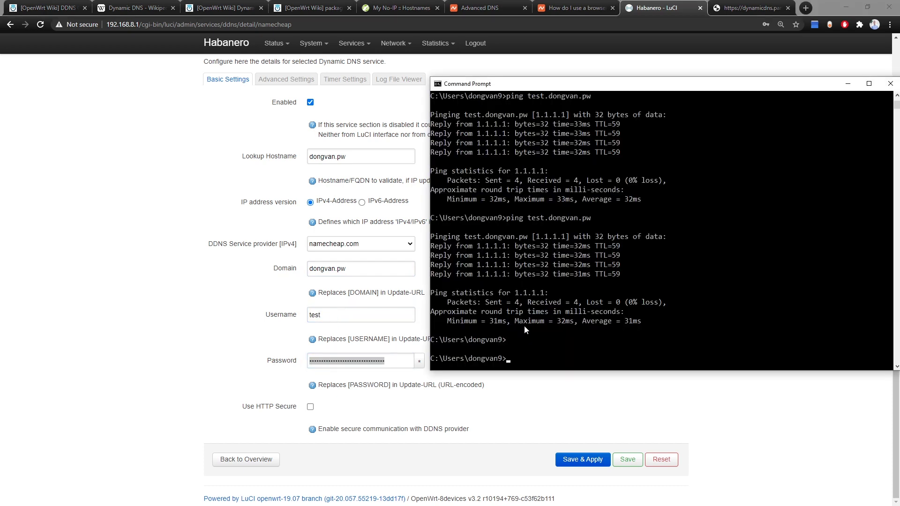
{"action": "left_click_drag", "start_coordinate": [482, 238], "coordinate": [464, 237]}
{"action": "left_click", "coordinate": [285, 327]}
{"action": "left_click", "coordinate": [281, 317]}
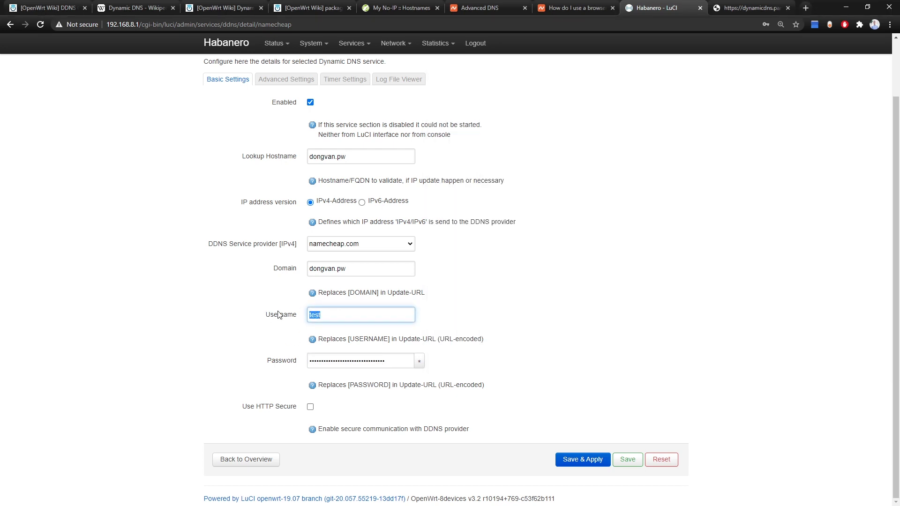
{"action": "left_click", "coordinate": [333, 317]}
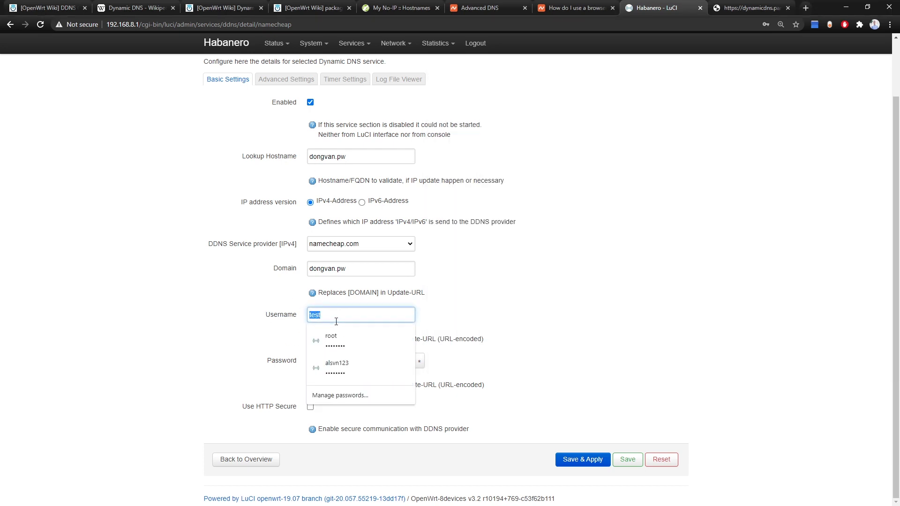
{"action": "left_click", "coordinate": [360, 270]}
- Prefix the Lookup Hostname with 'test.' to make test.dongvan.pw, then Save & Apply
{"action": "left_click", "coordinate": [358, 151]}
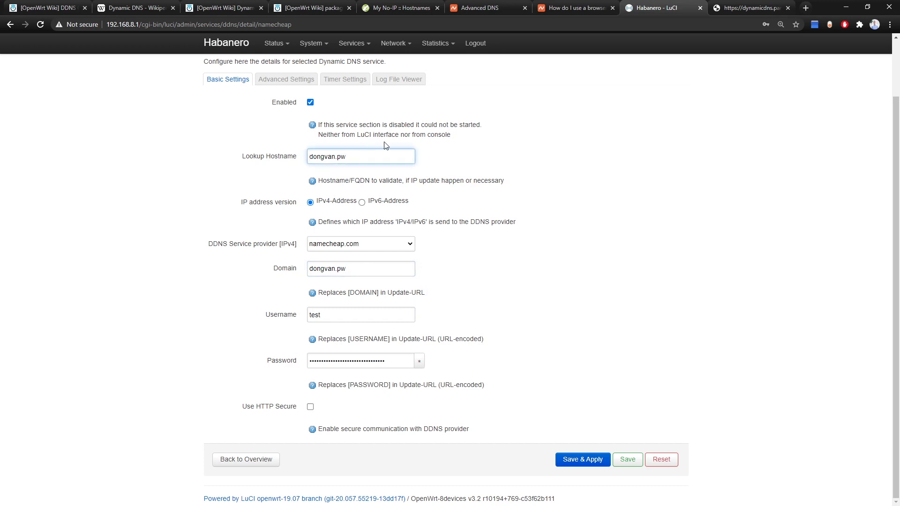
{"action": "type", "text": "test."}
{"action": "left_click", "coordinate": [574, 466]}
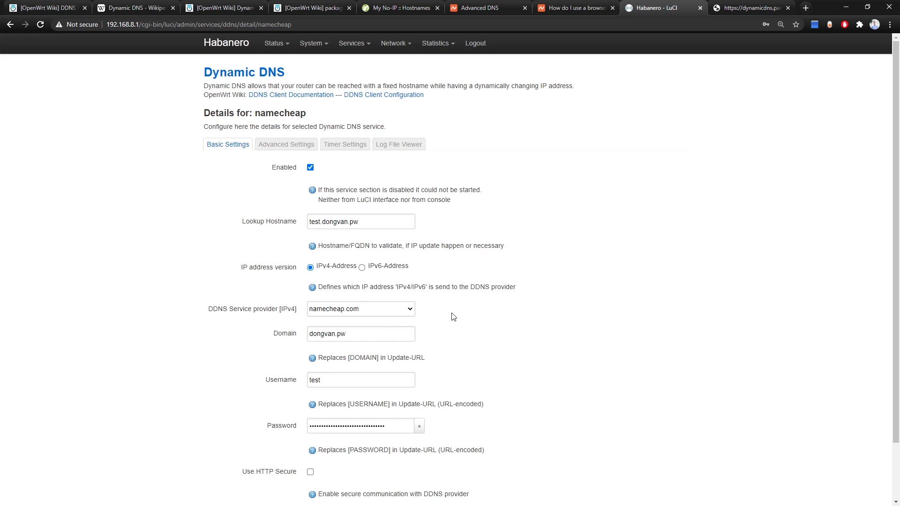
{"action": "scroll", "coordinate": [289, 441], "scroll_direction": "down", "scroll_amount": 2}
- Restart the namecheap DDNS service from the Dynamic DNS overview
{"action": "left_click", "coordinate": [246, 460]}
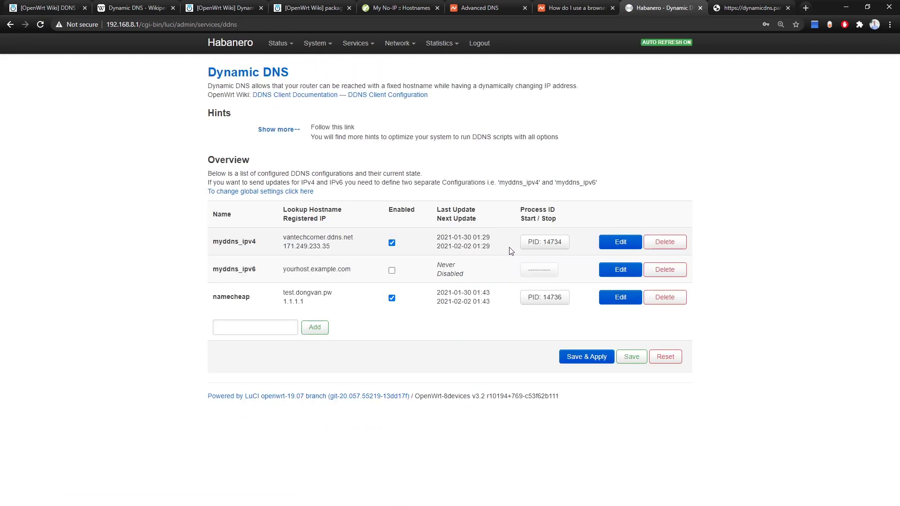
{"action": "left_click", "coordinate": [549, 298]}
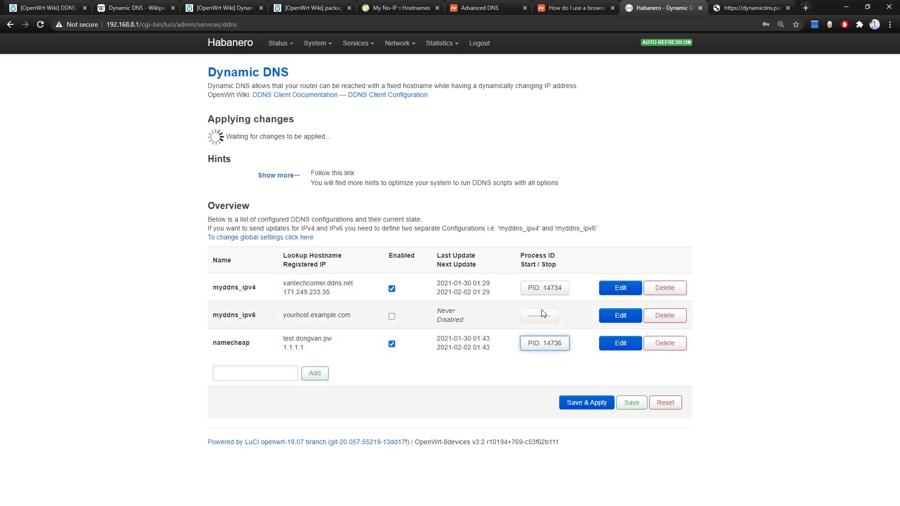
{"action": "left_click", "coordinate": [538, 303]}
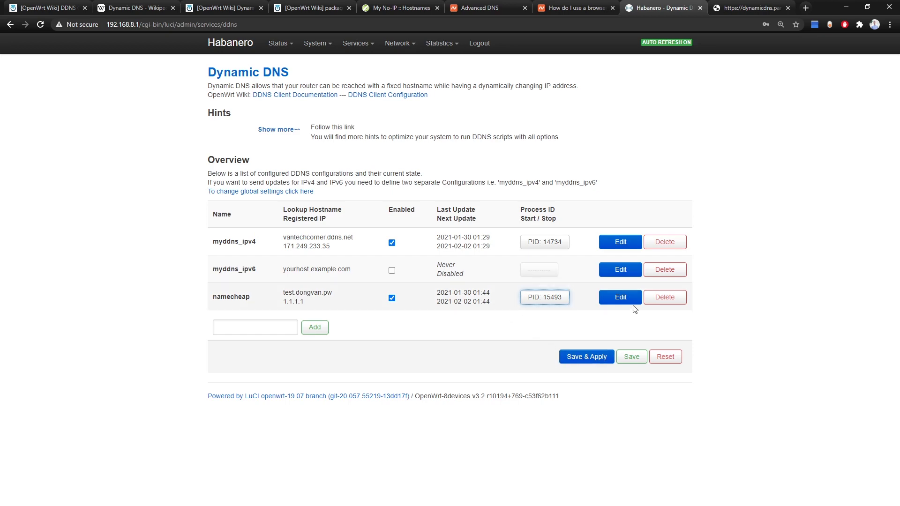
- Load the latest entries of the namecheap service log
{"action": "left_click", "coordinate": [619, 302]}
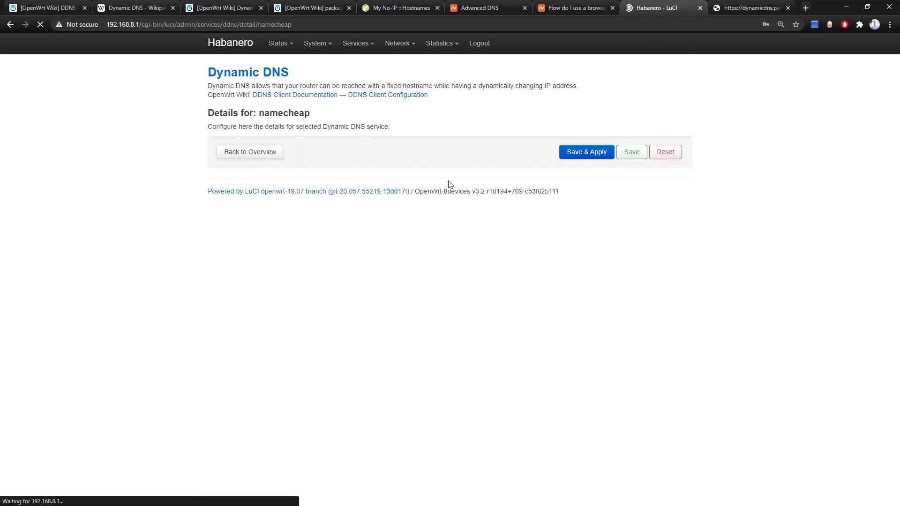
{"action": "left_click", "coordinate": [403, 144]}
{"action": "scroll", "coordinate": [478, 274], "scroll_direction": "down", "scroll_amount": 1}
{"action": "scroll", "coordinate": [477, 273], "scroll_direction": "down", "scroll_amount": 3}
{"action": "left_click", "coordinate": [506, 433]}
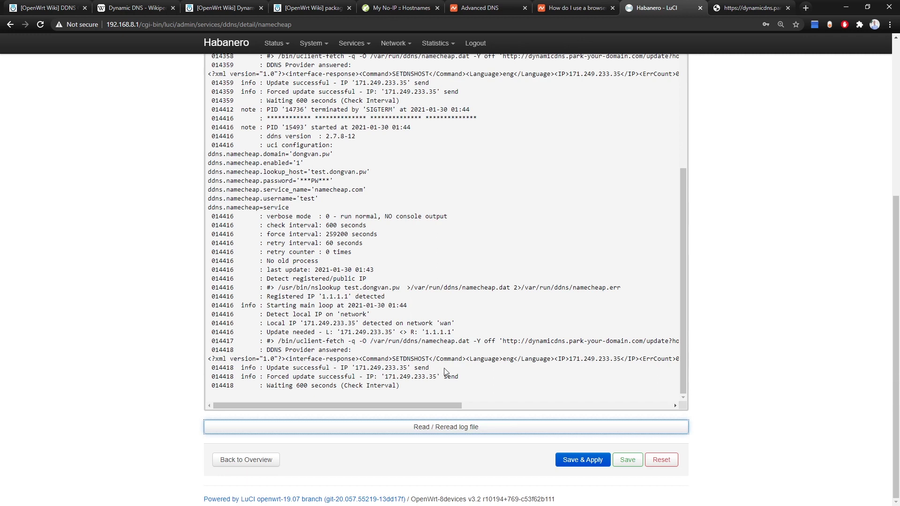
- Check the log lines showing test.dongvan.pw force-updated to 171.249.233.35
{"action": "left_click_drag", "start_coordinate": [422, 406], "coordinate": [567, 406]}
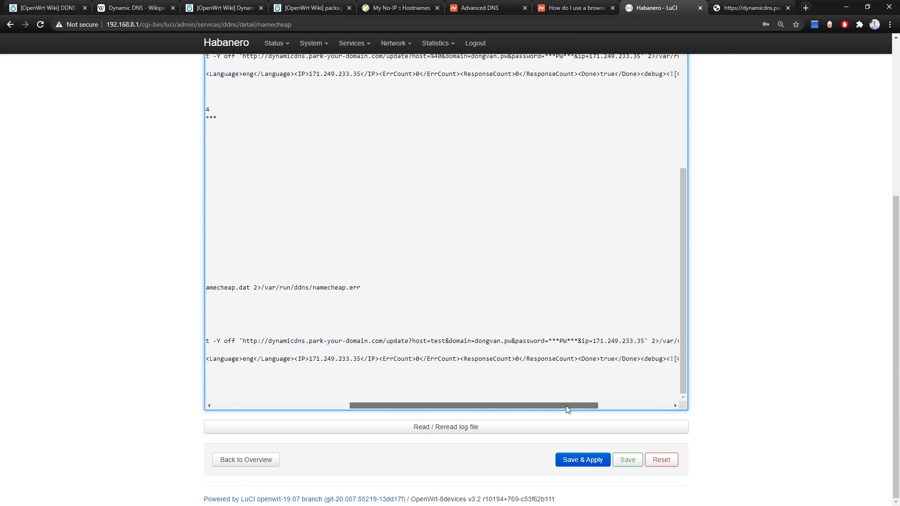
{"action": "left_click_drag", "start_coordinate": [431, 344], "coordinate": [457, 343]}
{"action": "left_click", "coordinate": [488, 342]}
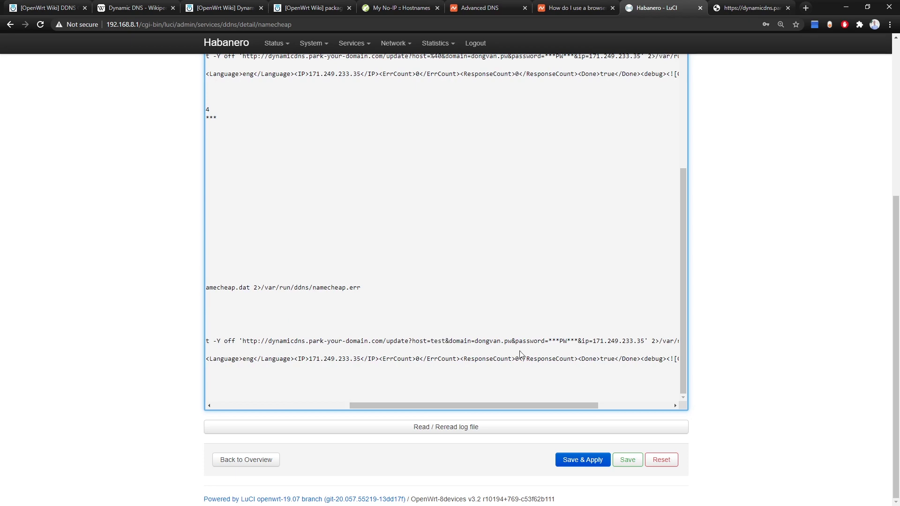
{"action": "left_click_drag", "start_coordinate": [502, 405], "coordinate": [288, 403]}
{"action": "scroll", "coordinate": [289, 398], "scroll_direction": "up", "scroll_amount": 1}
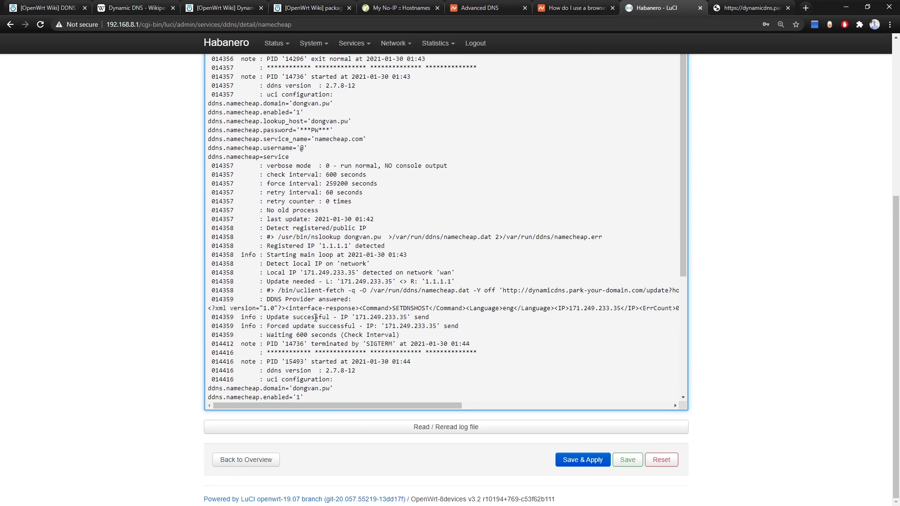
{"action": "key", "text": "ctrl+6"}
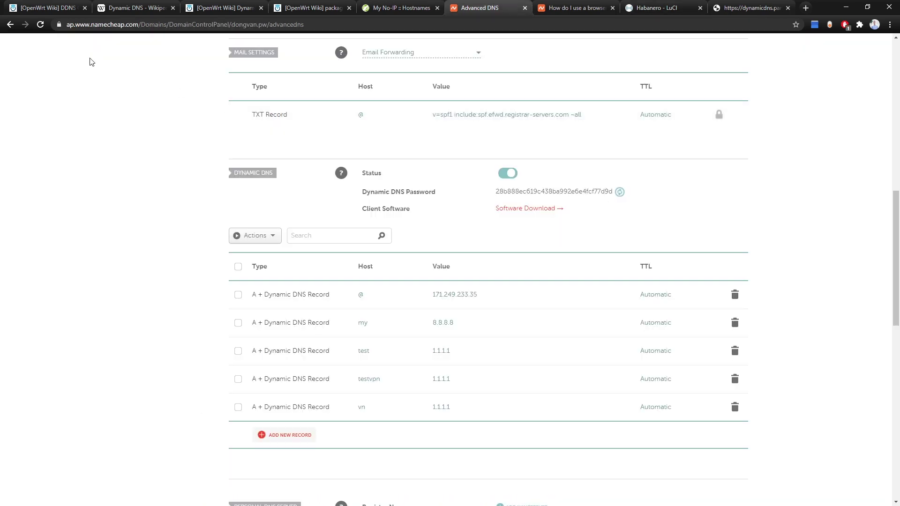
- Reload the records so test shows 171.249.233.35, and re-ping test.dongvan.pw
{"action": "left_click", "coordinate": [40, 24]}
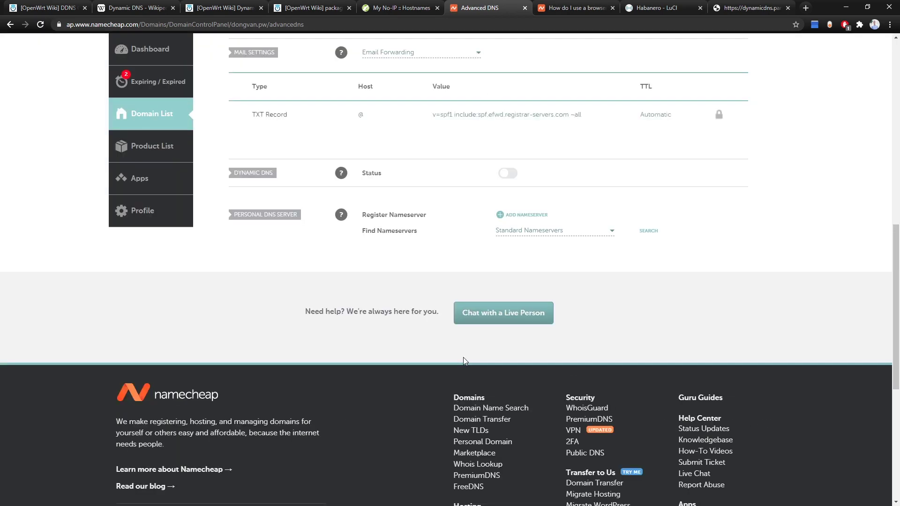
{"action": "scroll", "coordinate": [383, 402], "scroll_direction": "down", "scroll_amount": 5}
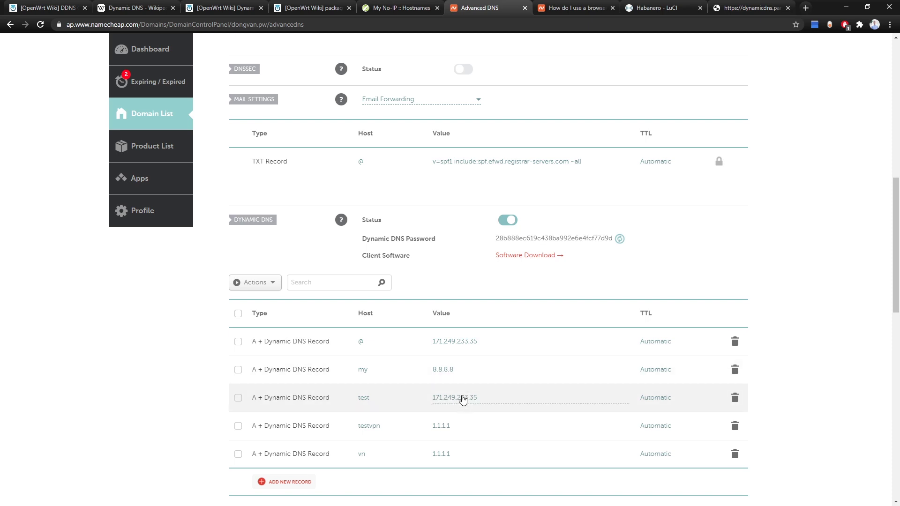
{"action": "key", "text": "alt+Tab"}
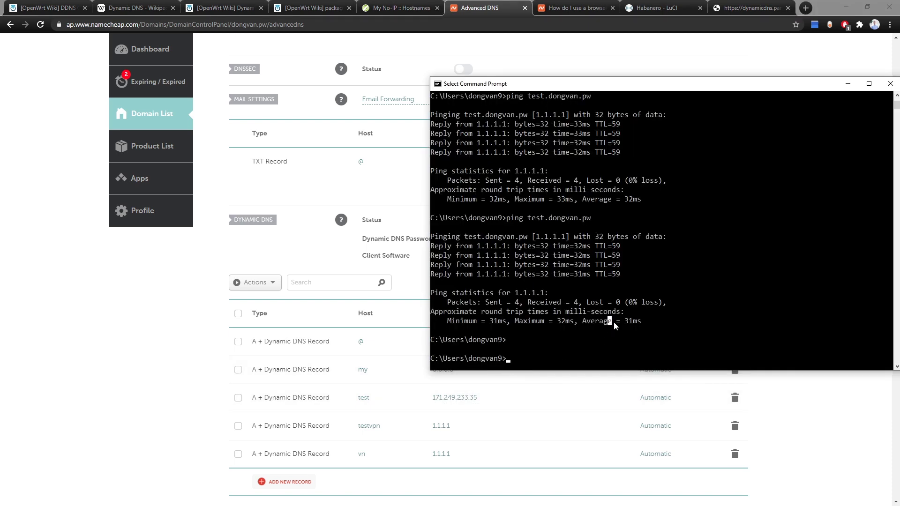
{"action": "key", "text": "Escape"}
{"action": "key", "text": "Return"}
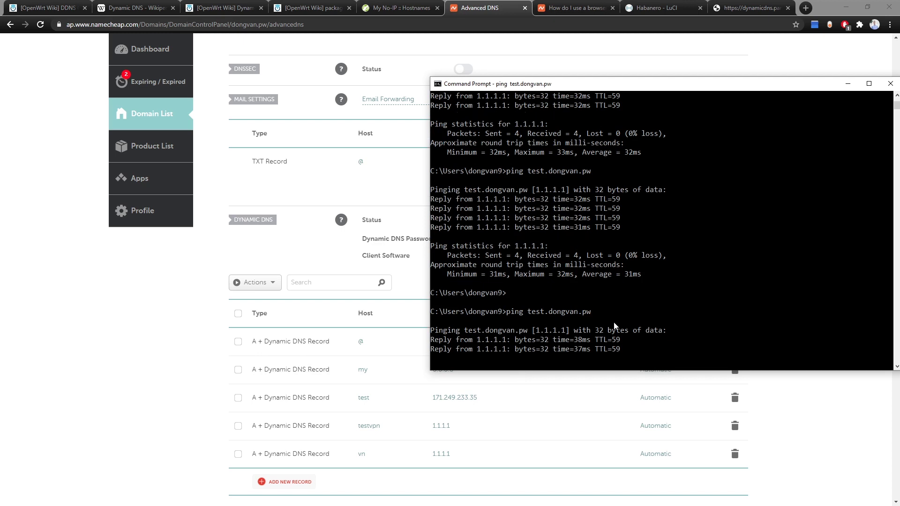
{"action": "key", "text": "ctrl+c"}
- Flush the DNS cache with ipconfig /flushdns and re-ping test.dongvan.pw, still getting 1.1.1.1
{"action": "type", "text": "ip"}
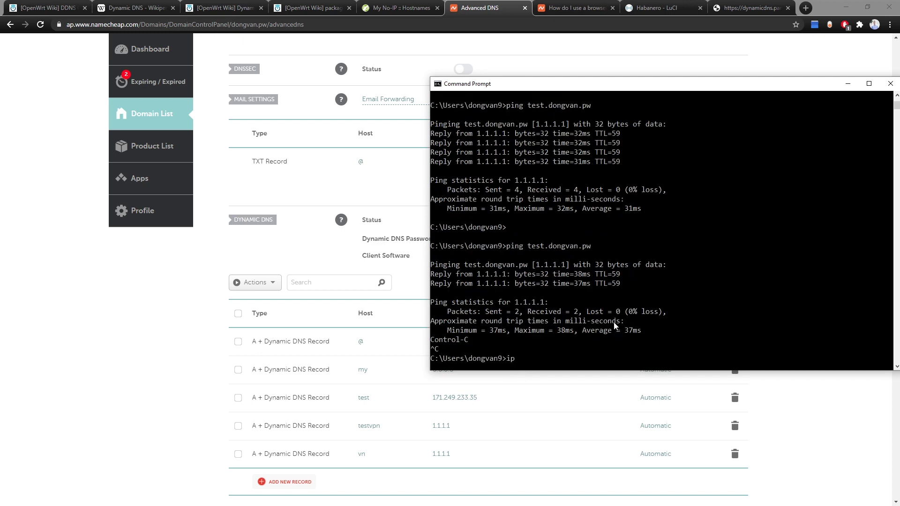
{"action": "type", "text": "config /flushdns"}
{"action": "key", "text": "Return"}
{"action": "key", "text": "Up"}
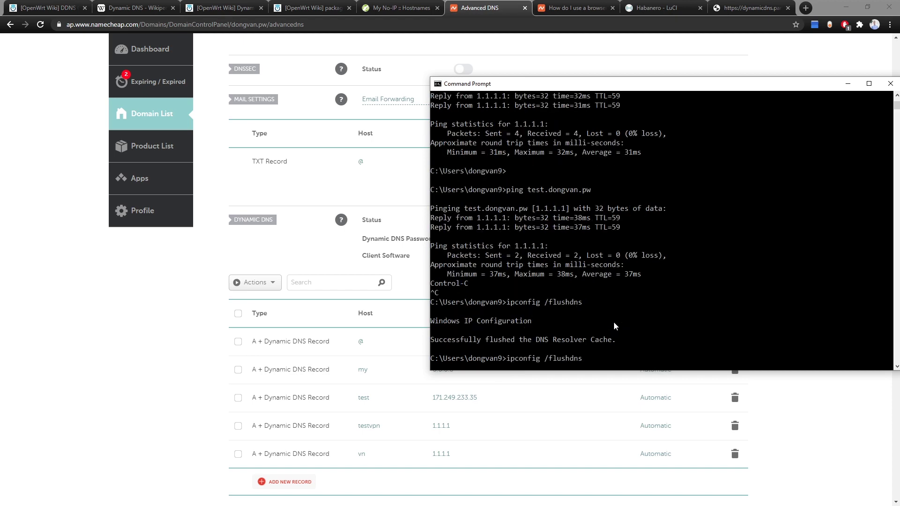
{"action": "key", "text": "Up"}
{"action": "key", "text": "Return"}
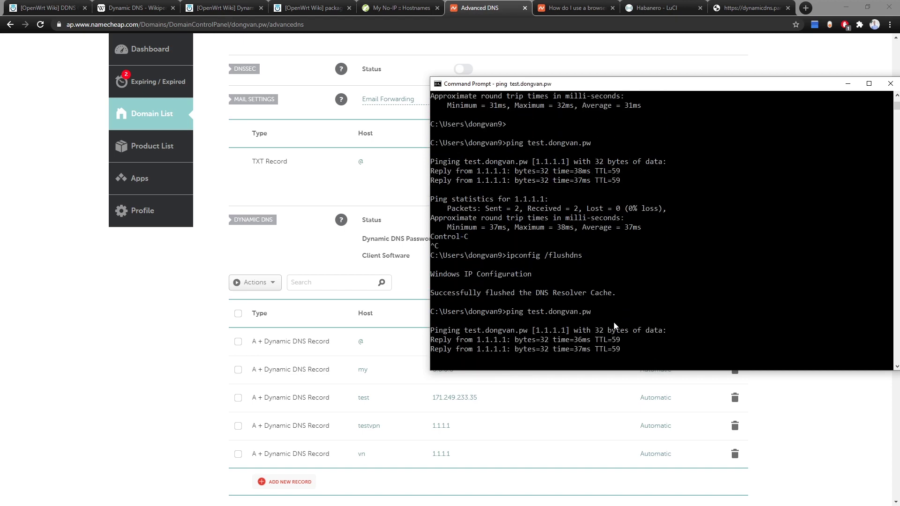
{"action": "key", "text": "ctrl+c"}
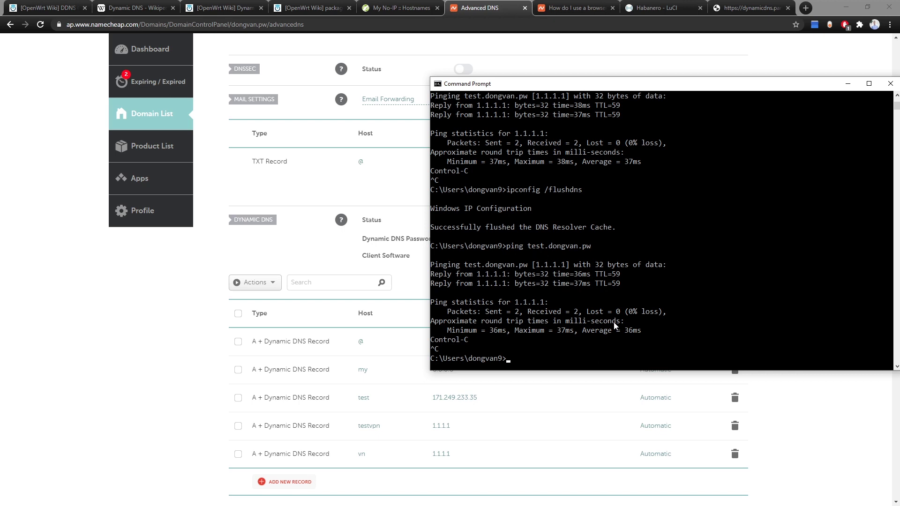
{"action": "left_click", "coordinate": [567, 378]}
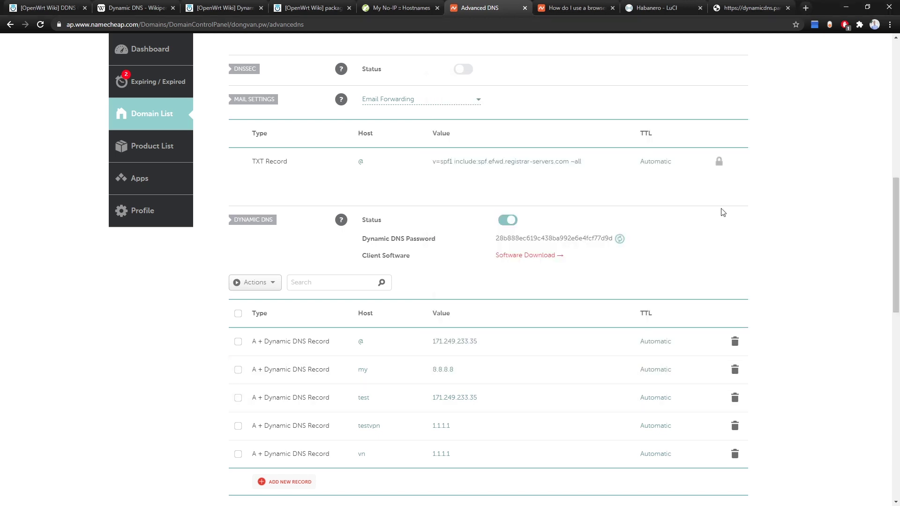
{"action": "scroll", "coordinate": [750, 280], "scroll_direction": "up", "scroll_amount": 9}
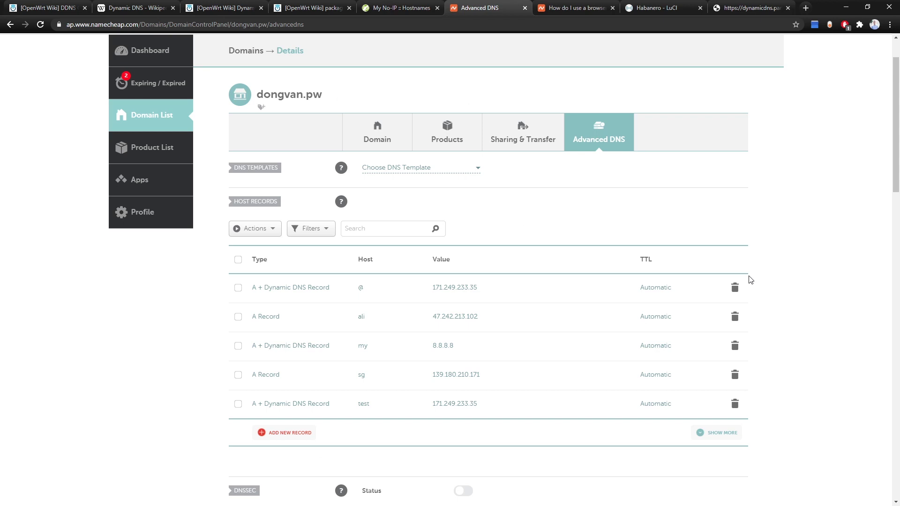